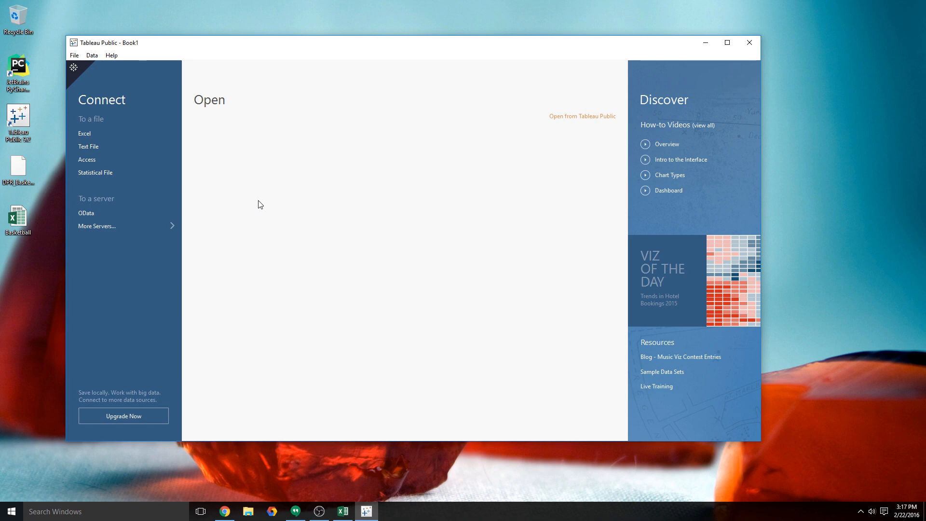
# Maximize the window and connect to the Excel workbook Basketball on the Desktop
pyautogui.doubleClick(263, 44)
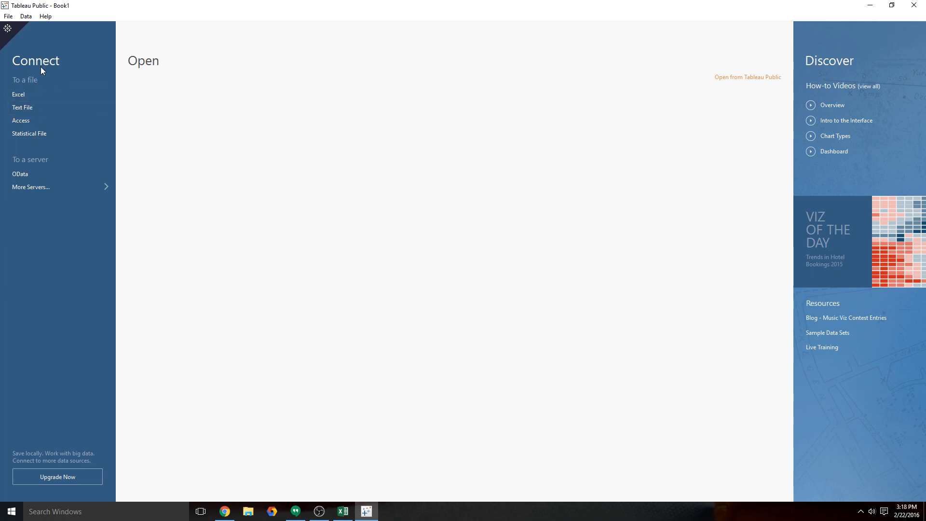
pyautogui.click(22, 94)
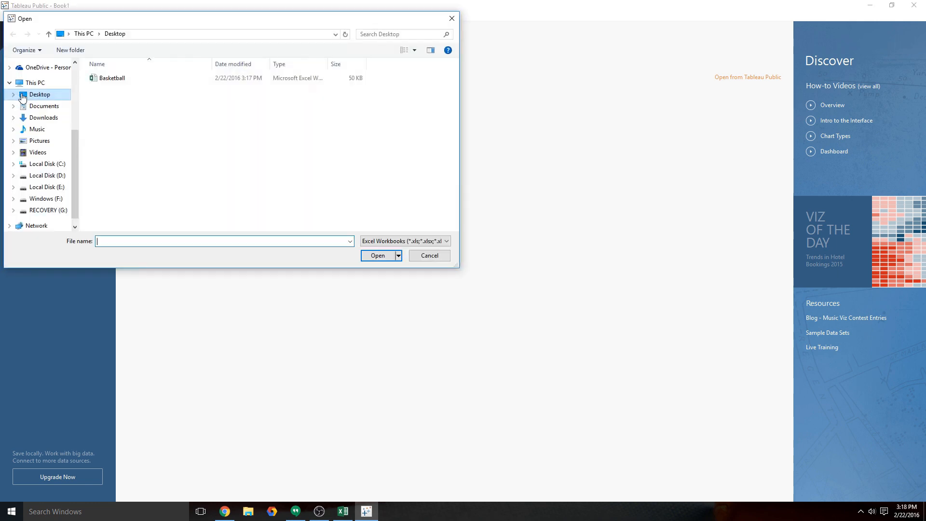
pyautogui.click(114, 79)
pyautogui.click(378, 256)
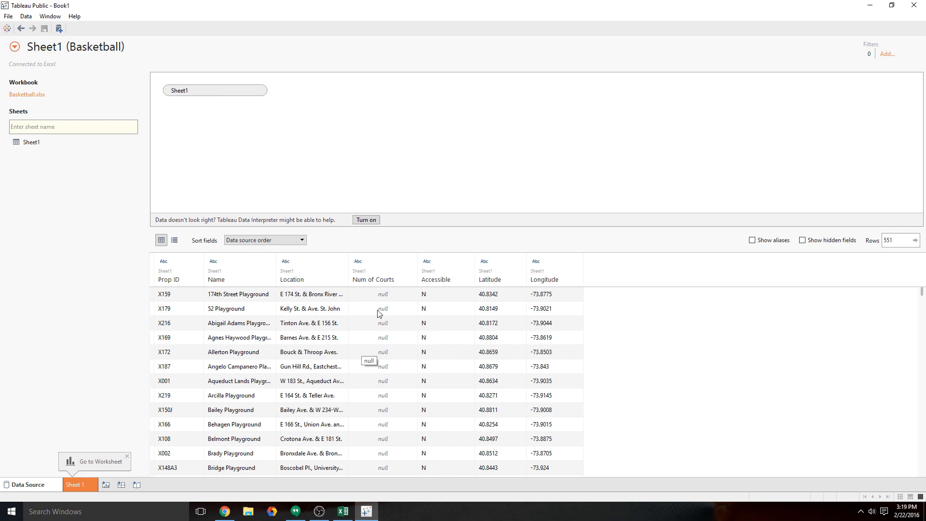
pyautogui.scroll(-1, 379, 314)
pyautogui.scroll(1, 378, 315)
pyautogui.click(361, 262)
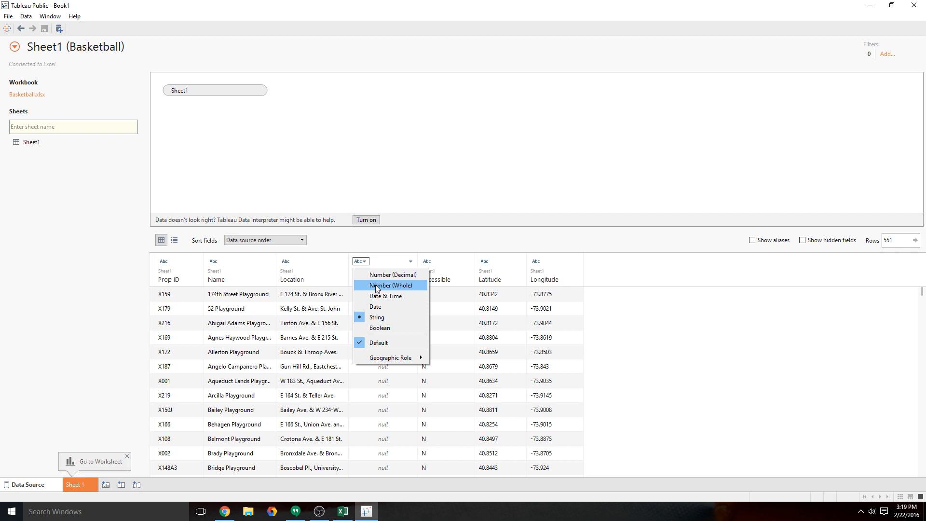
pyautogui.click(363, 262)
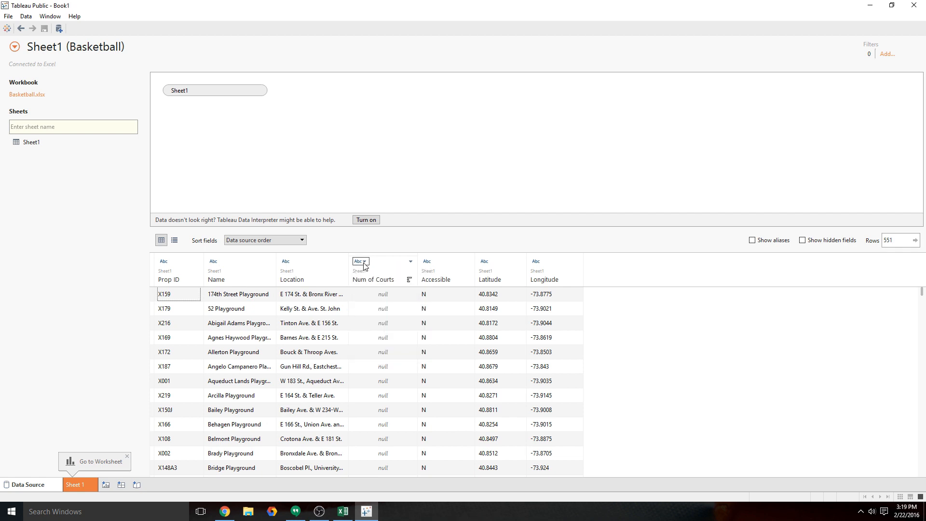
pyautogui.click(363, 263)
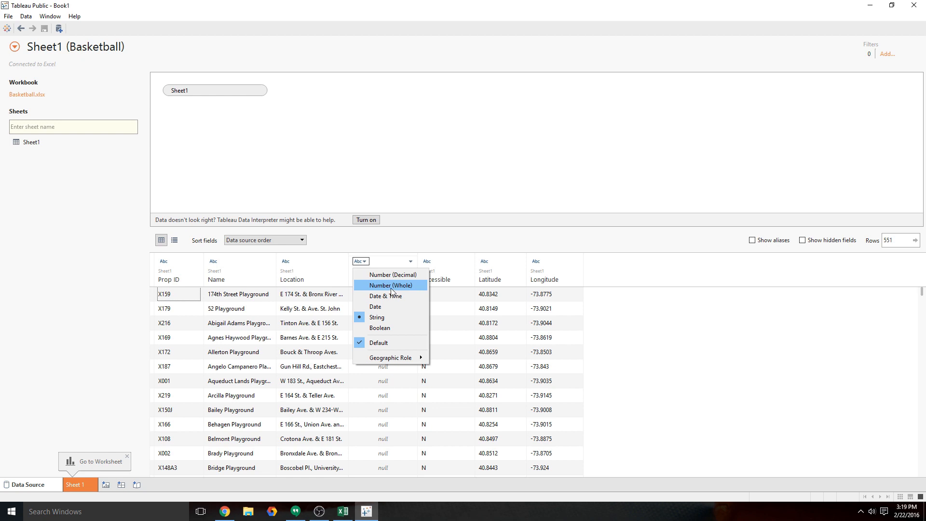
pyautogui.click(408, 231)
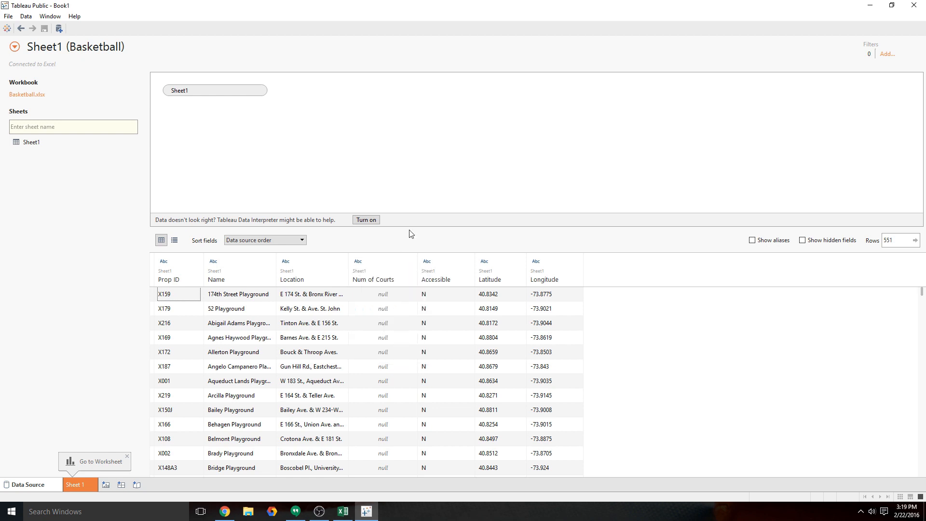
# Try the Data Interpreter on the basketball data and turn it off again
pyautogui.click(370, 221)
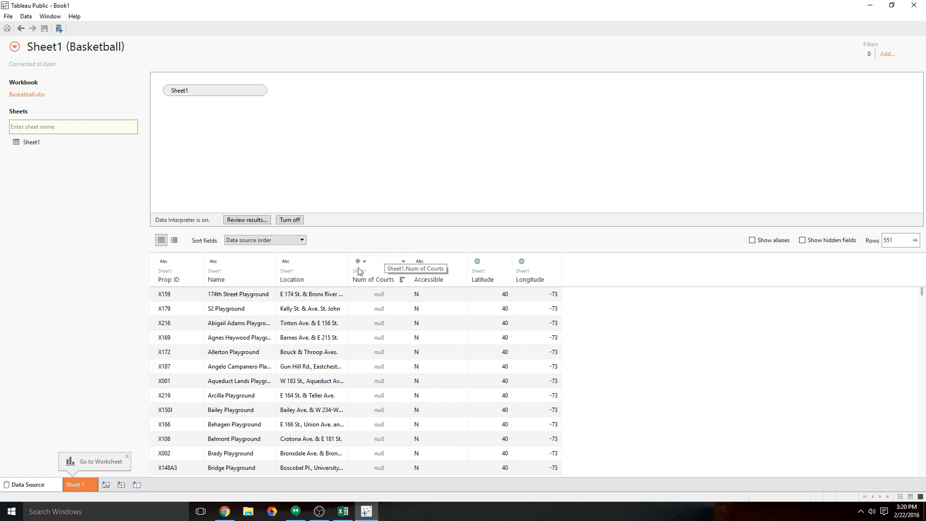
pyautogui.click(290, 220)
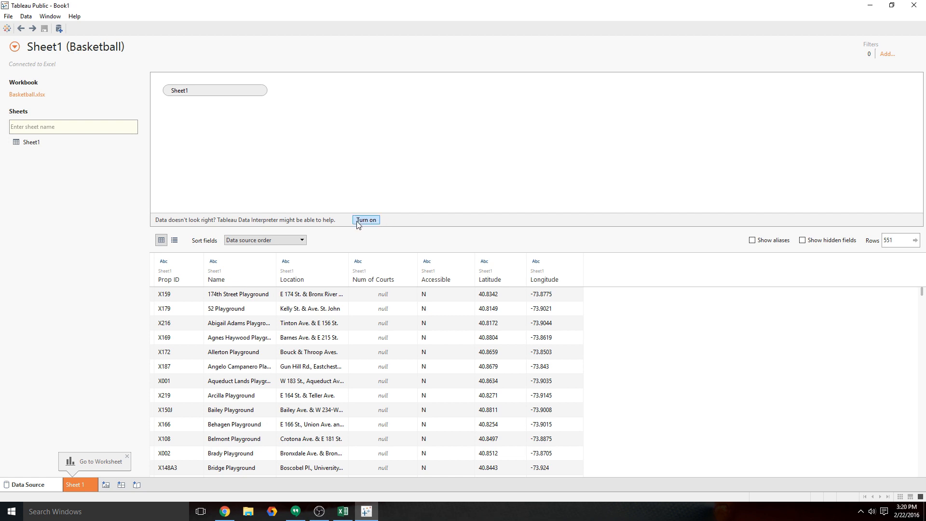
# Set the data type of the Num of Courts column to Number (Whole)
pyautogui.click(359, 260)
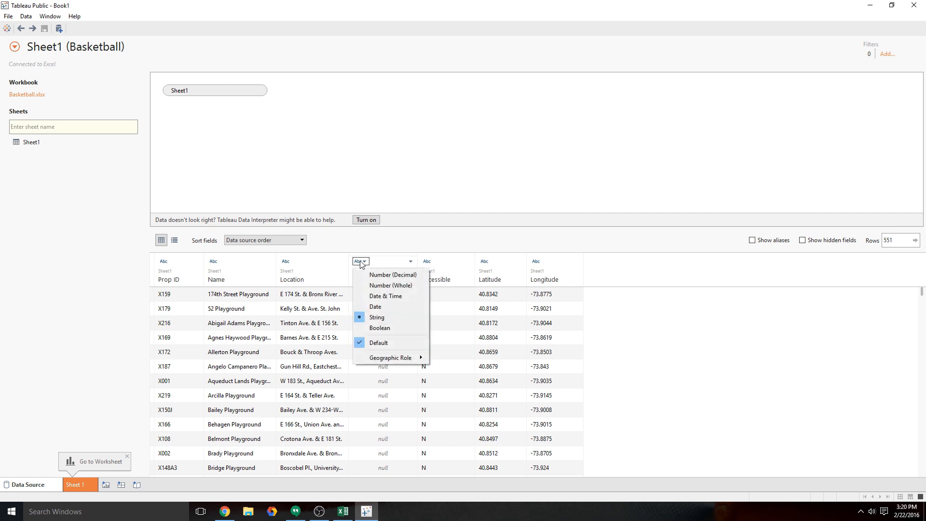
pyautogui.click(383, 285)
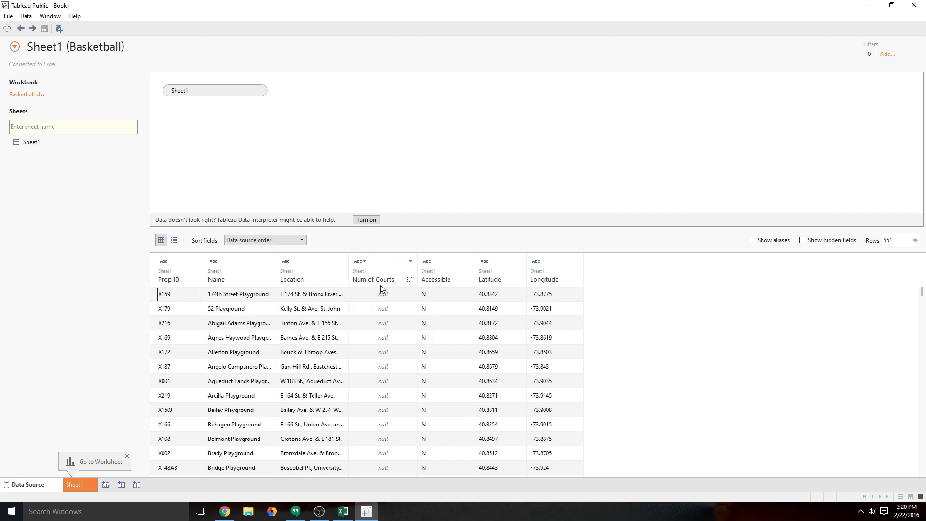
pyautogui.click(482, 261)
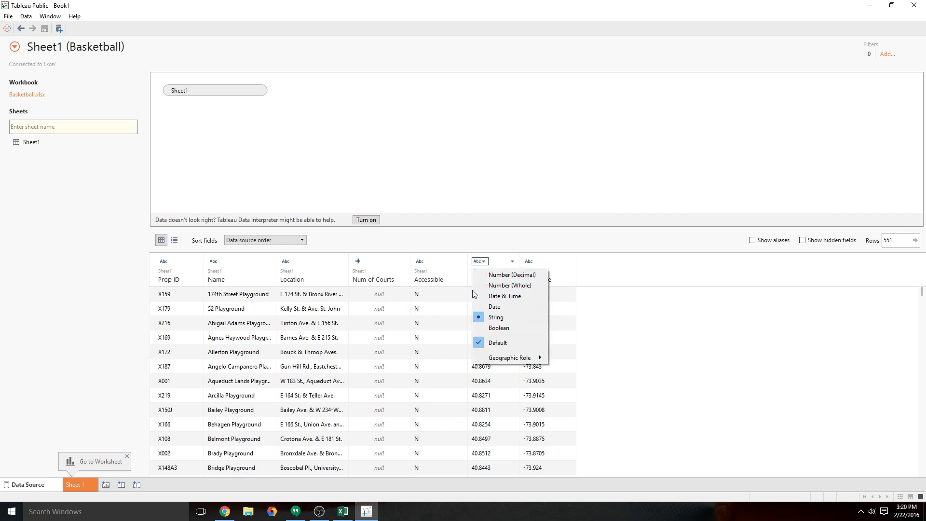
pyautogui.moveTo(524, 360)
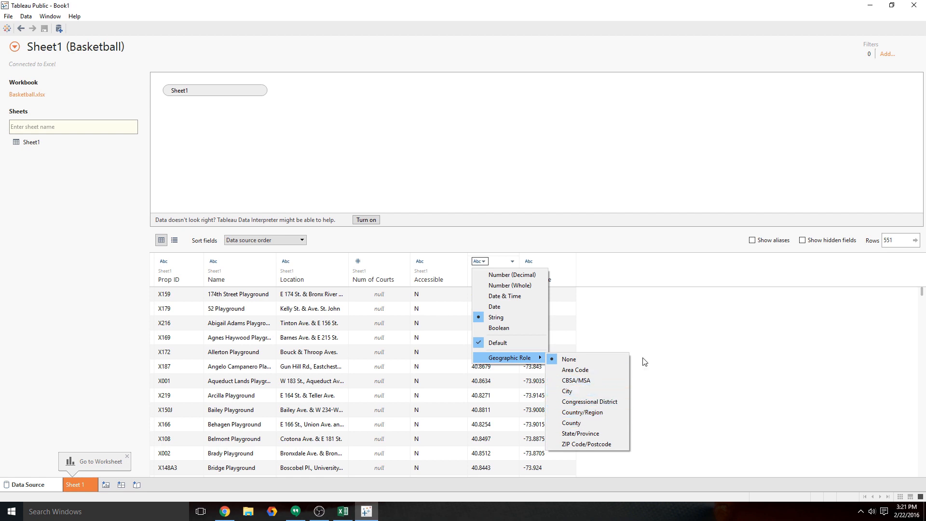
pyautogui.click(686, 343)
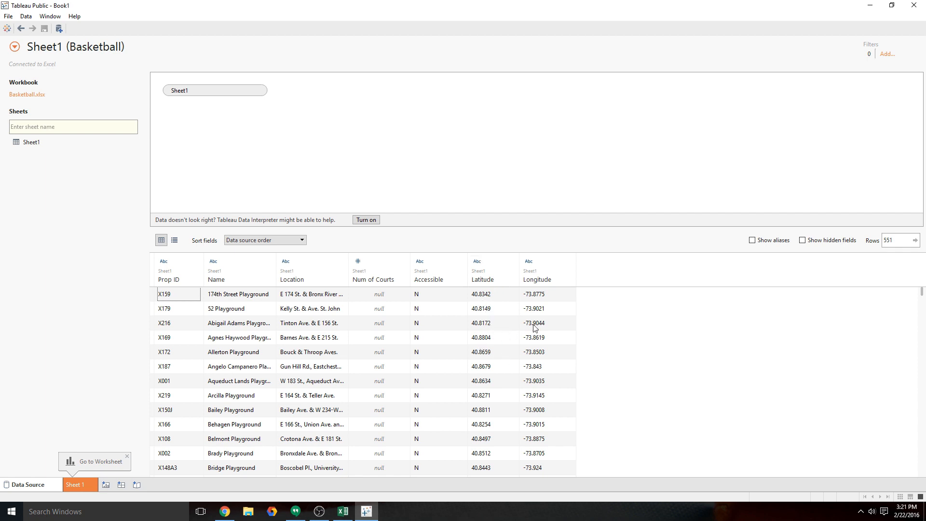
# Set the data type of the Latitude and Longitude columns to Number (Decimal)
pyautogui.click(477, 261)
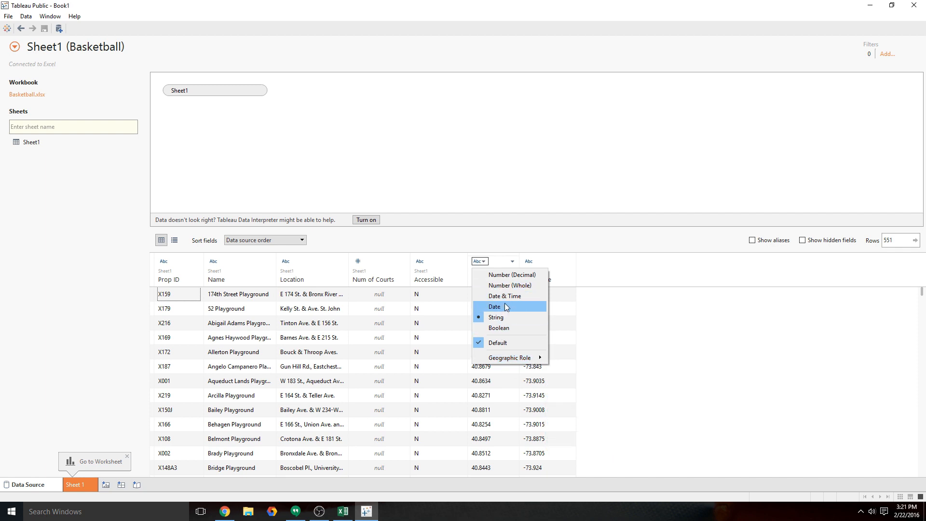
pyautogui.moveTo(514, 357)
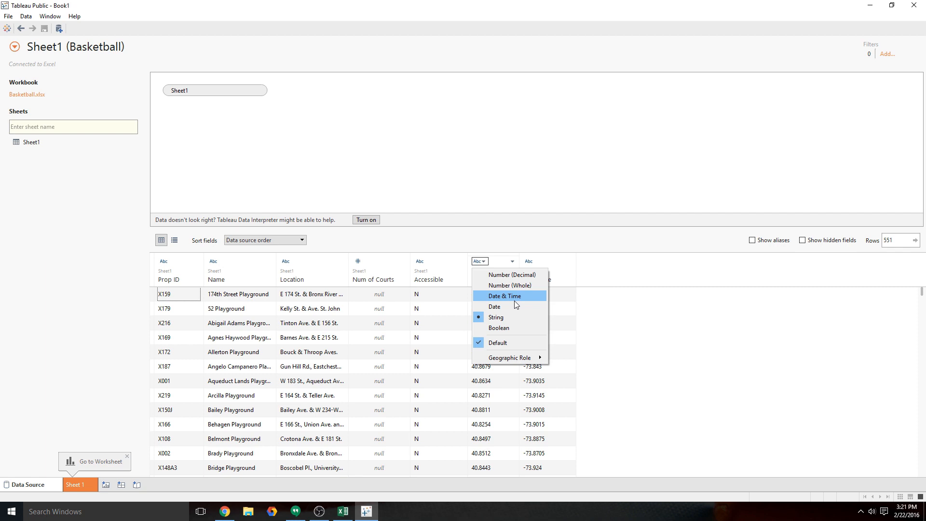
pyautogui.click(506, 274)
pyautogui.click(524, 262)
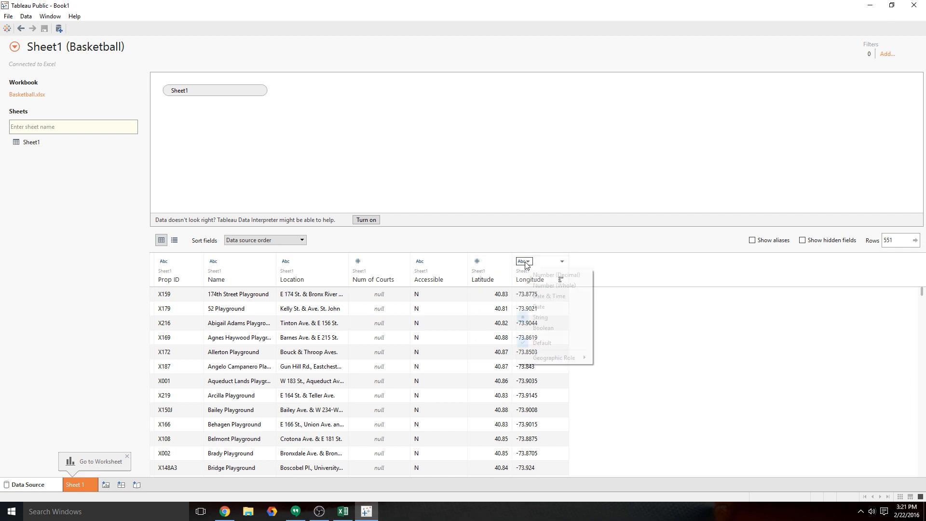
pyautogui.click(534, 277)
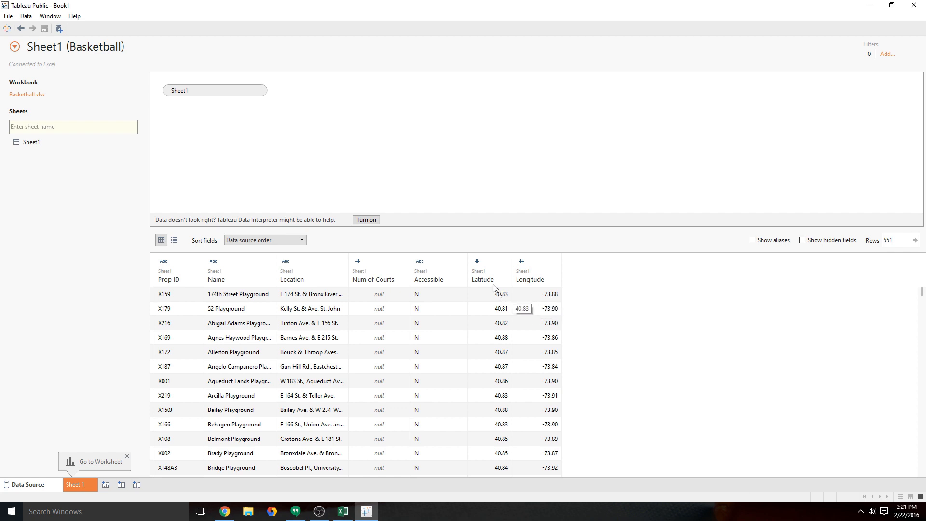
# Assign the geographic role Latitude to the Latitude column
pyautogui.click(481, 263)
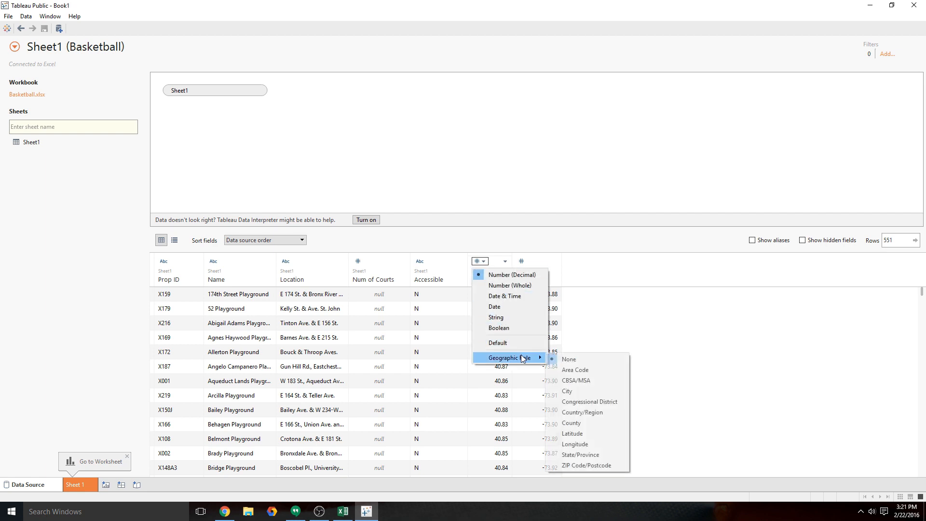
pyautogui.click(595, 438)
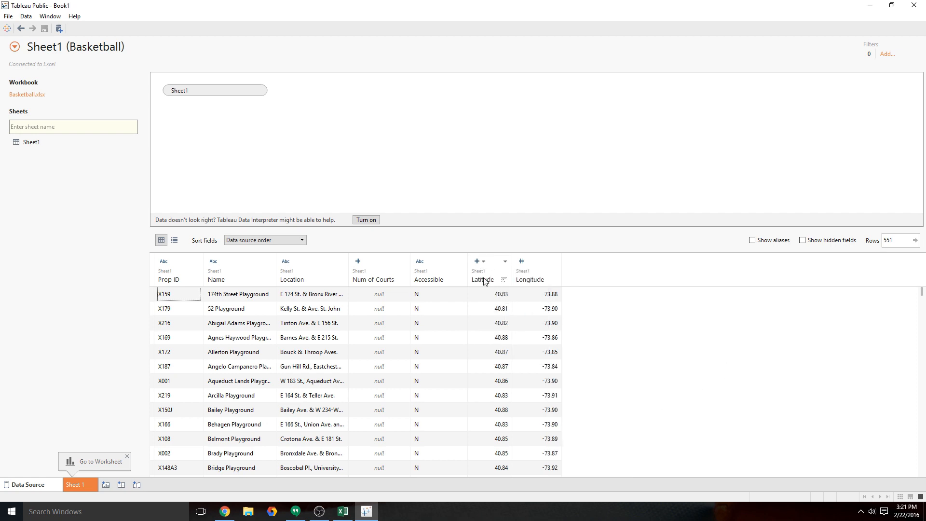
pyautogui.click(479, 261)
pyautogui.moveTo(511, 357)
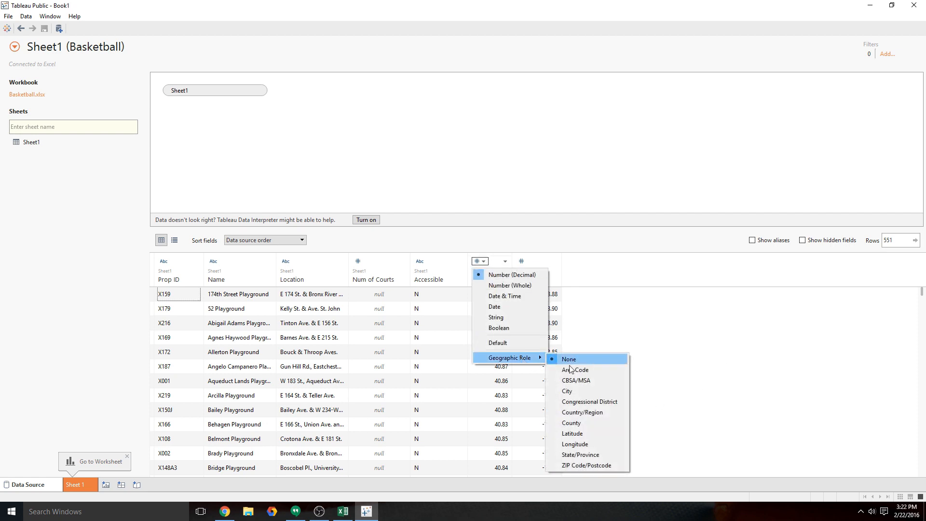
pyautogui.click(597, 433)
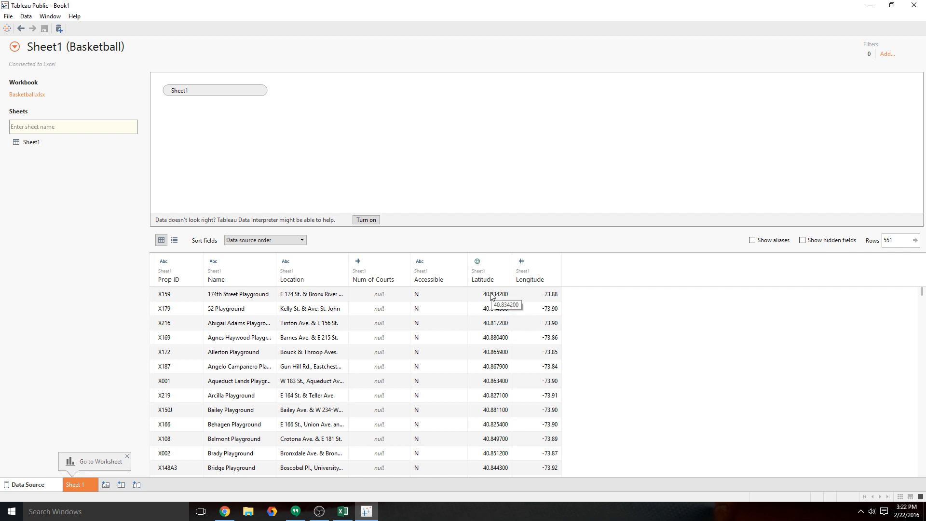
# Assign the geographic role Longitude to the Longitude column
pyautogui.click(523, 261)
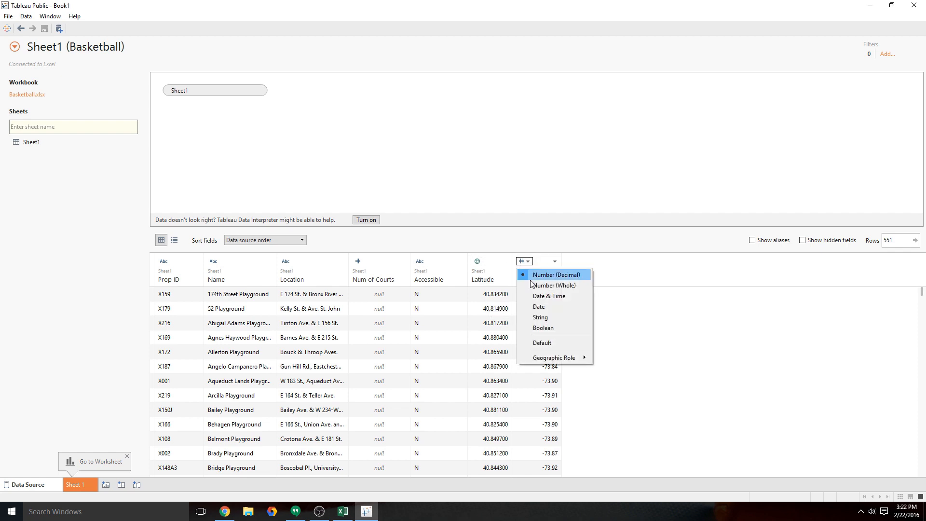
pyautogui.moveTo(566, 361)
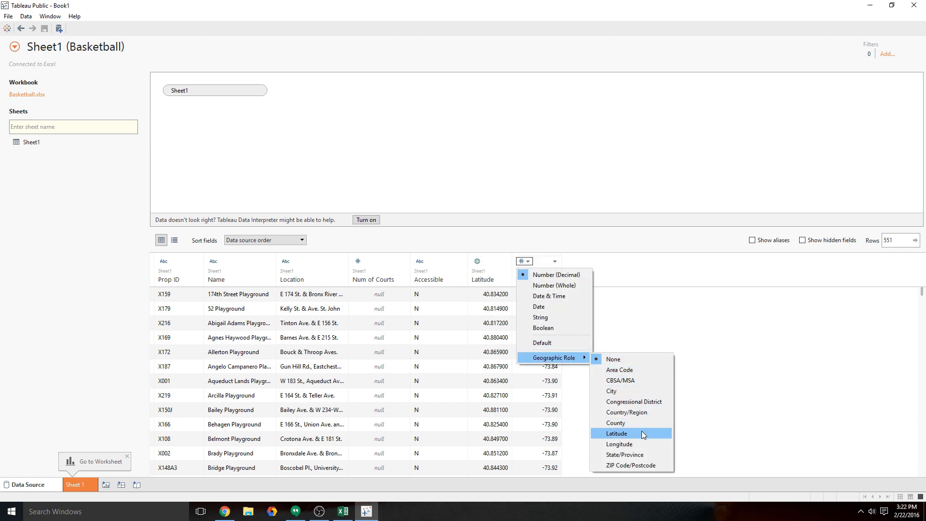
pyautogui.click(639, 443)
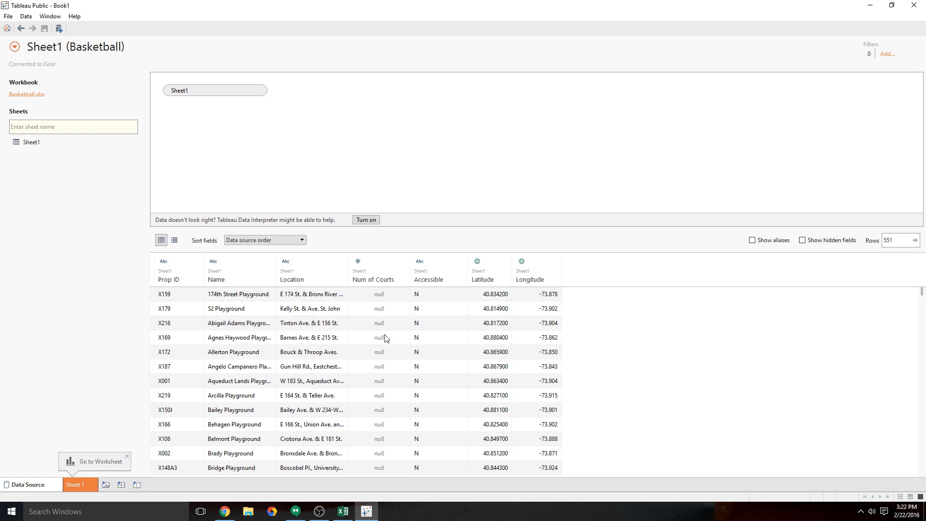
# Try the Boolean data type on the Accessible column and restore it to String
pyautogui.click(424, 261)
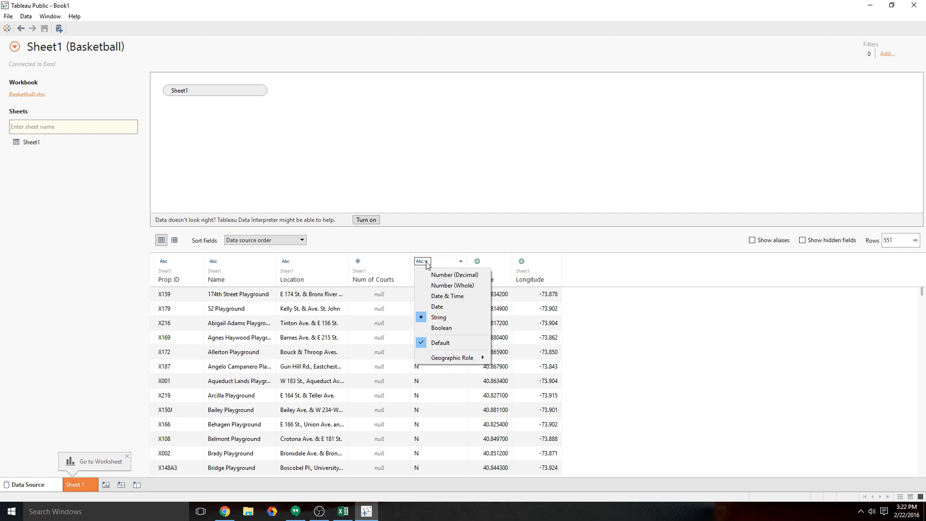
pyautogui.click(448, 329)
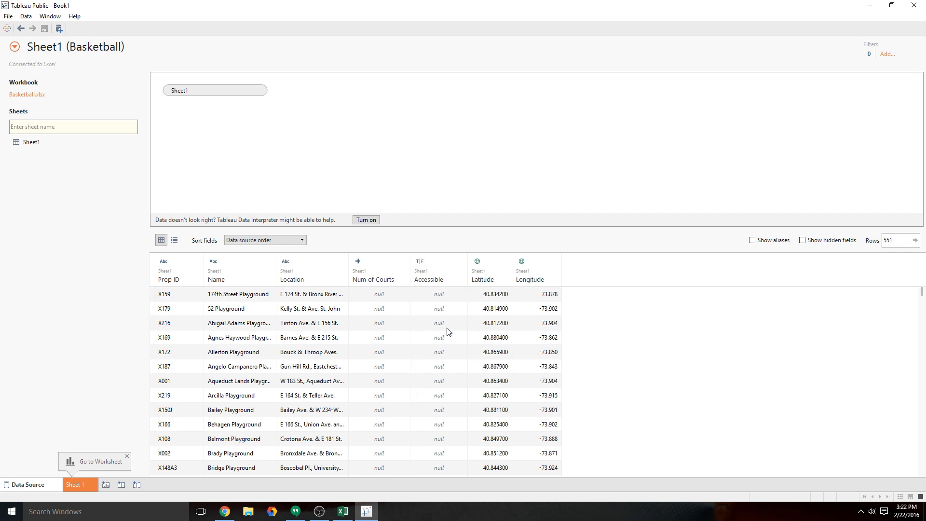
pyautogui.scroll(-20, 451, 337)
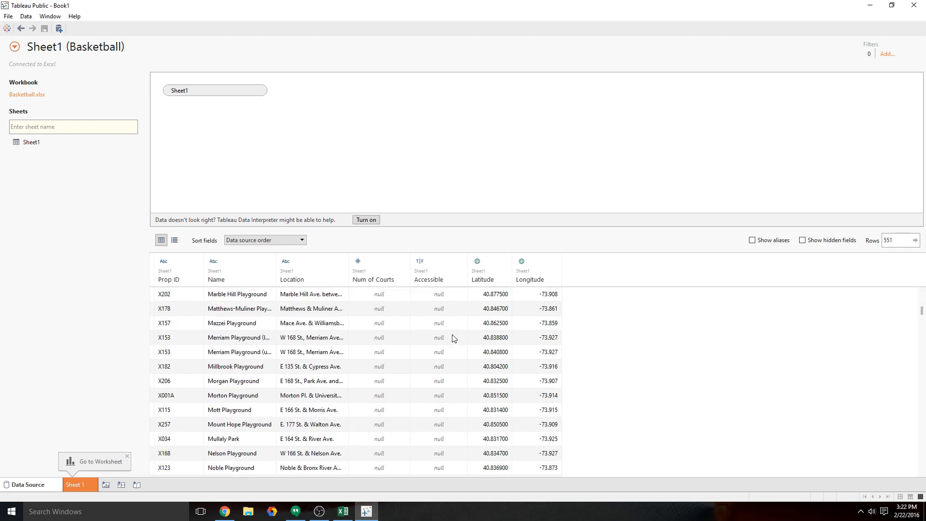
pyautogui.scroll(20, 452, 334)
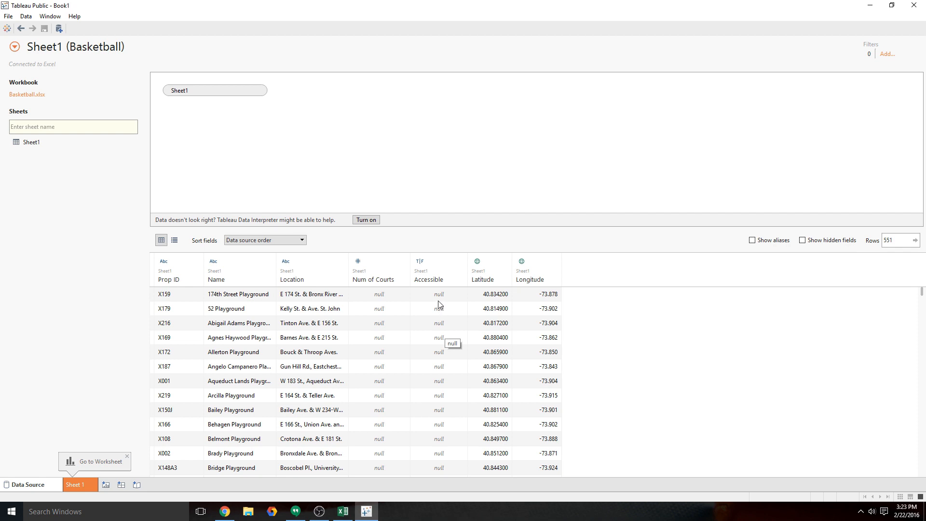
pyautogui.click(420, 261)
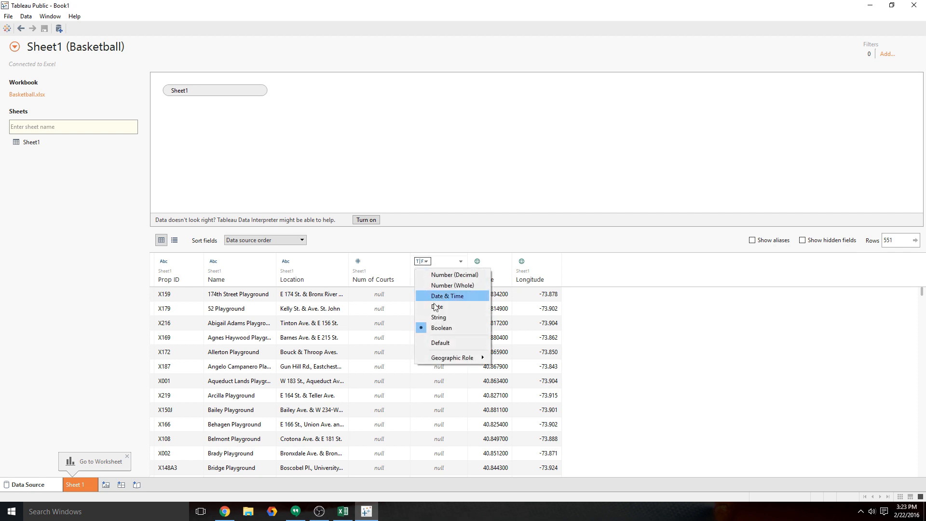
pyautogui.click(458, 240)
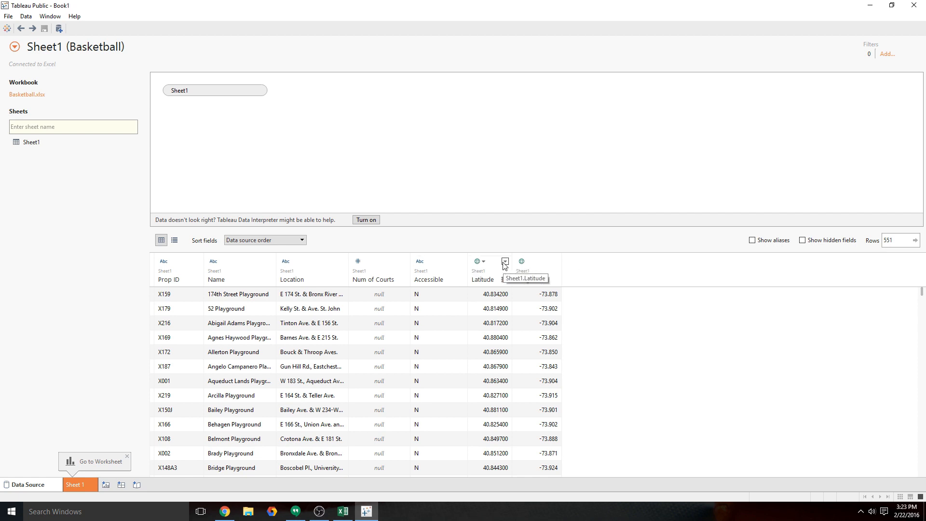
pyautogui.click(504, 262)
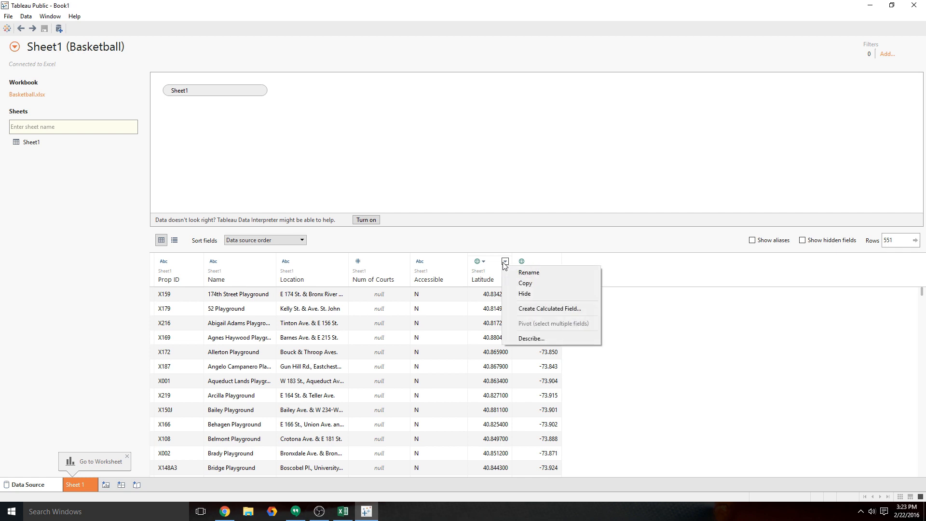
pyautogui.click(504, 263)
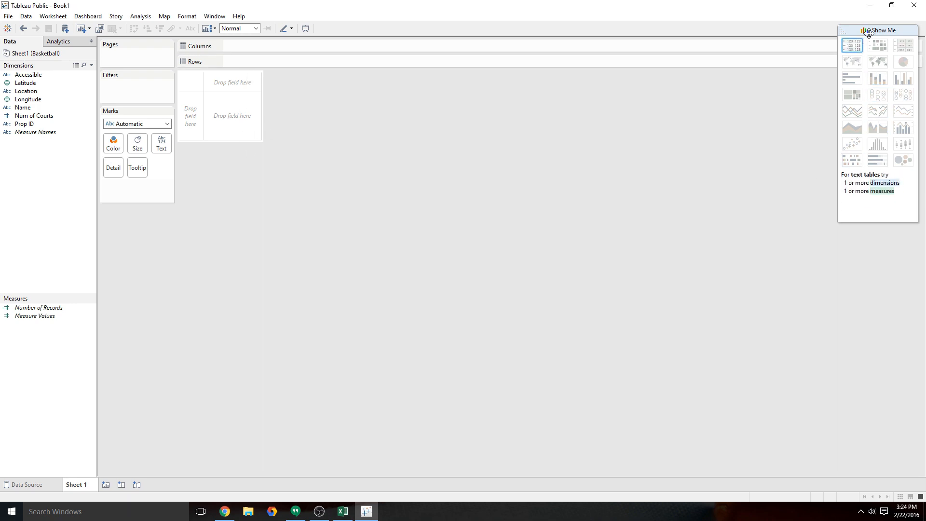
# On Sheet 1, move the Show Me chart picker onto the canvas and place the Latitude field on Columns
pyautogui.moveTo(882, 30); pyautogui.dragTo(576, 115)
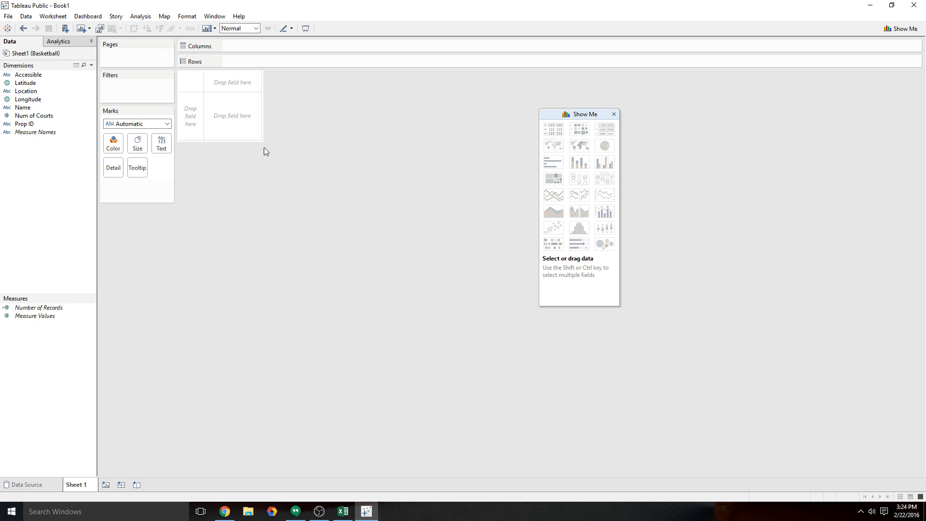
pyautogui.moveTo(56, 82); pyautogui.dragTo(259, 47)
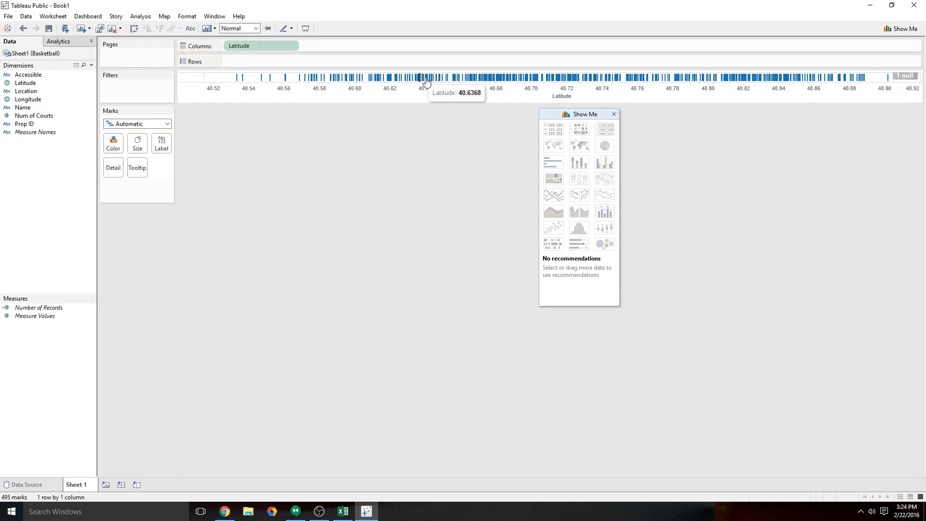
# Place the Longitude field on Rows and convert the plot into a symbol map of the courts
pyautogui.moveTo(28, 99); pyautogui.dragTo(281, 66)
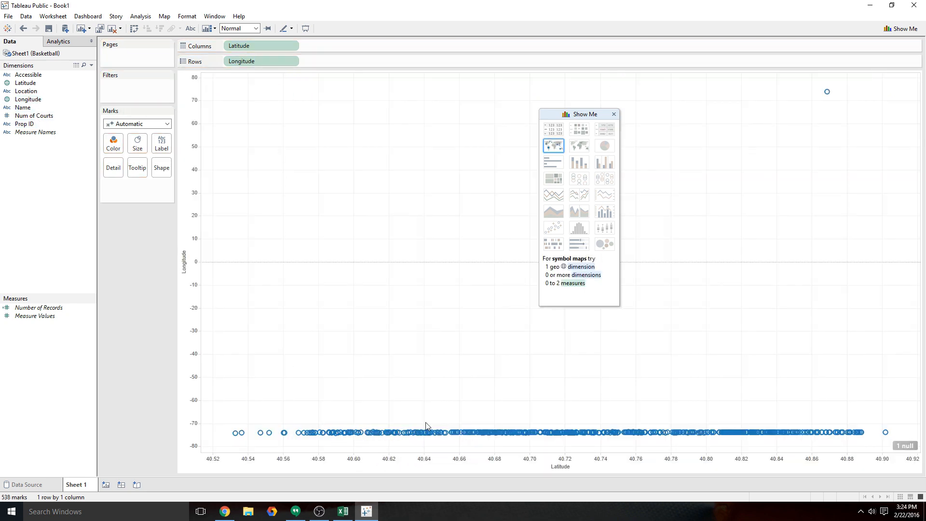
pyautogui.click(553, 146)
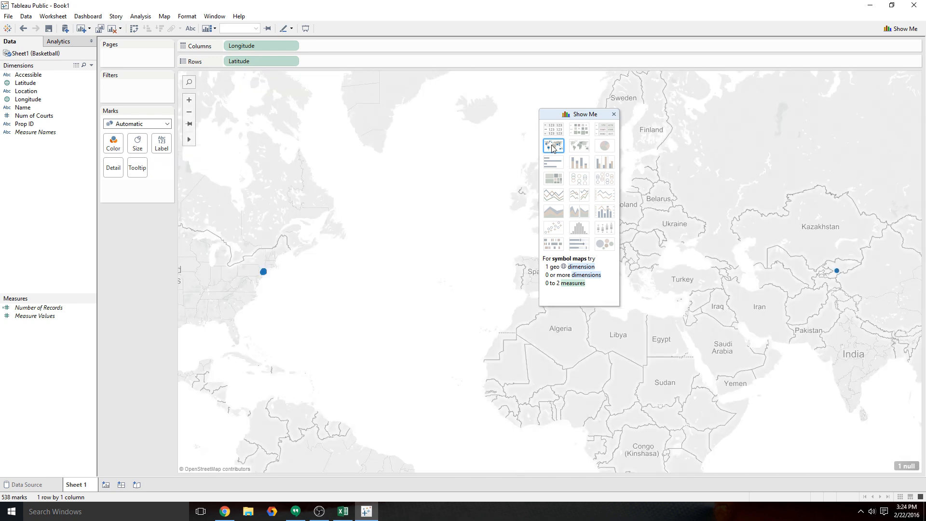
pyautogui.moveTo(369, 302); pyautogui.dragTo(506, 234)
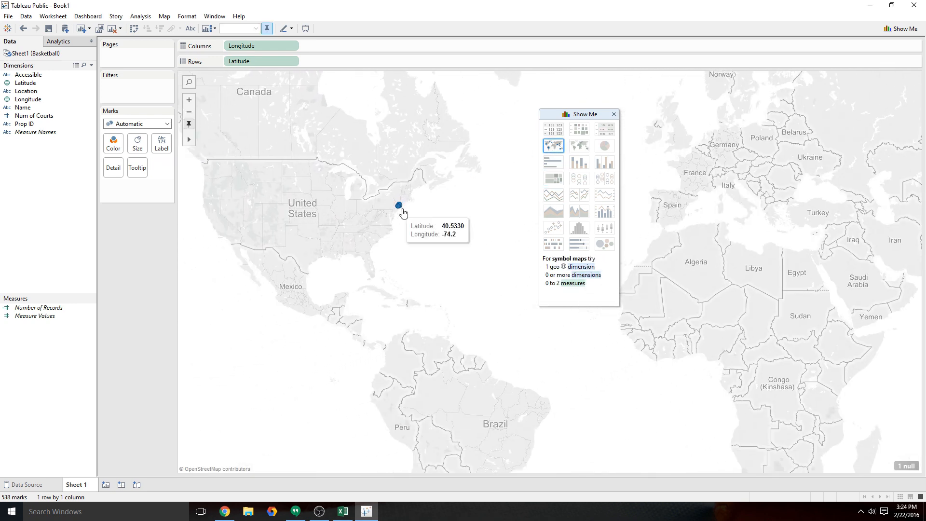
# Move the Show Me chart picker clear of the marks and examine the individual courts around New York City
pyautogui.moveTo(578, 114); pyautogui.dragTo(829, 124)
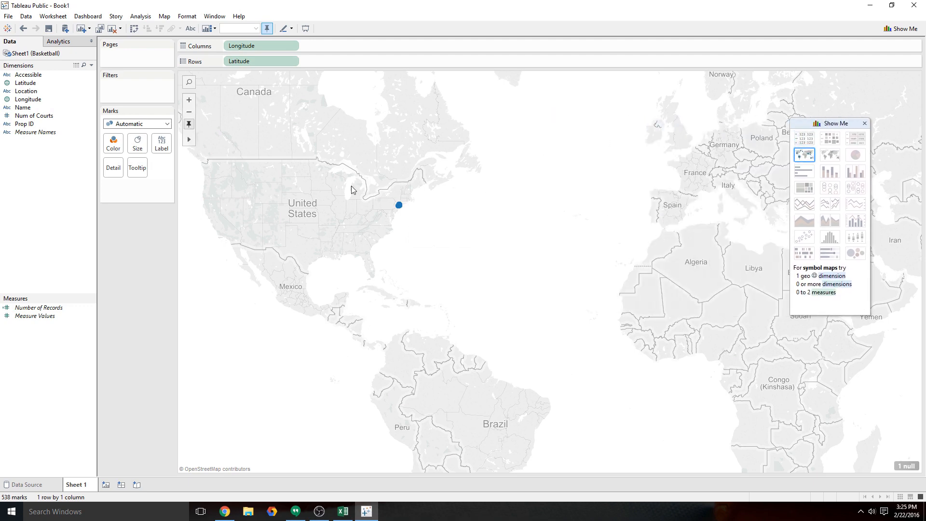
pyautogui.click(190, 101)
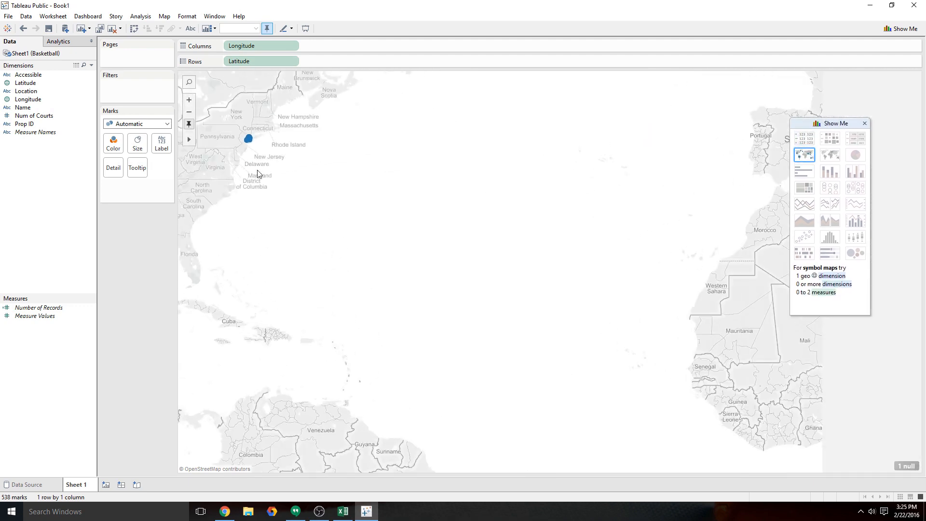
pyautogui.moveTo(265, 162); pyautogui.dragTo(293, 201)
pyautogui.doubleClick(293, 195)
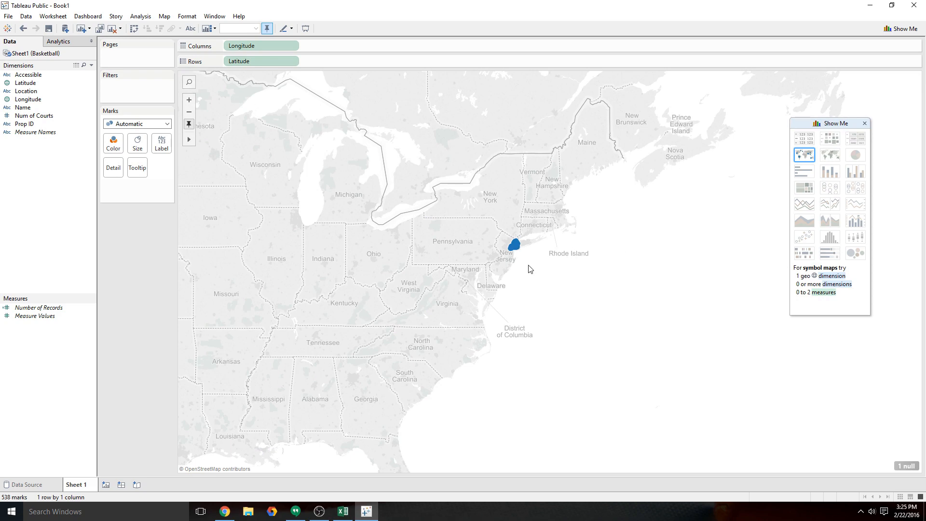
pyautogui.scroll(5, 530, 268)
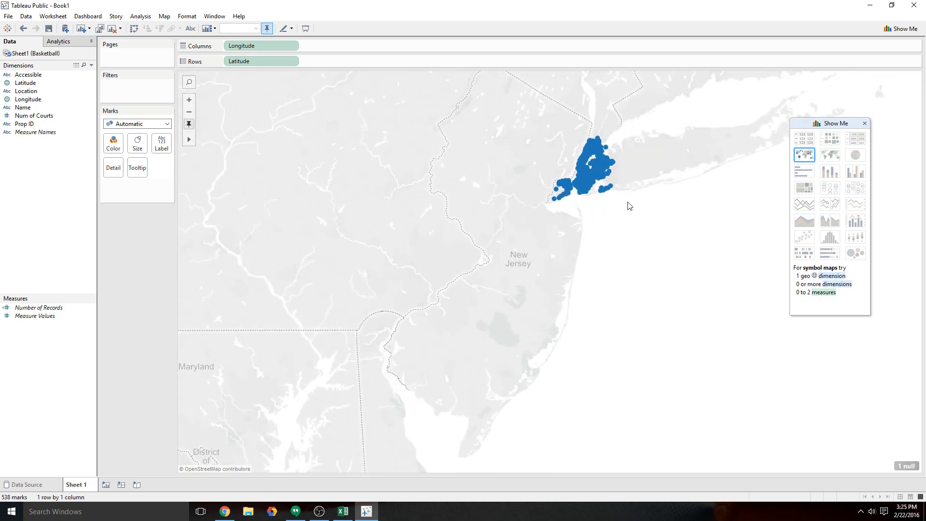
pyautogui.scroll(2, 617, 199)
pyautogui.scroll(5, 570, 199)
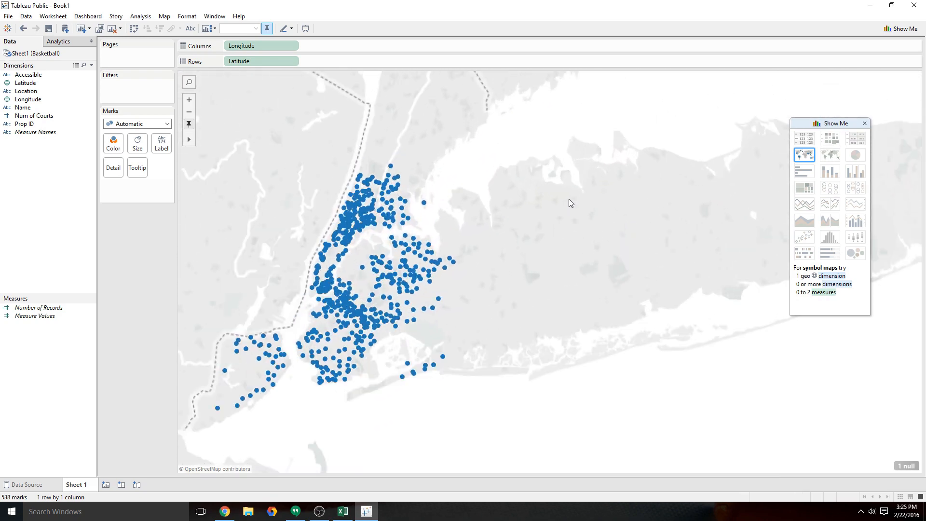
pyautogui.scroll(-3, 533, 204)
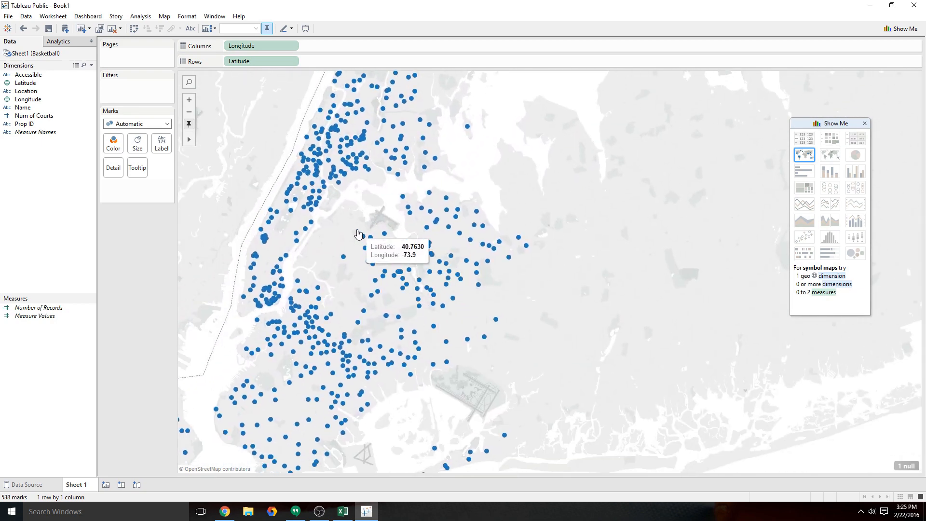
pyautogui.moveTo(363, 243)
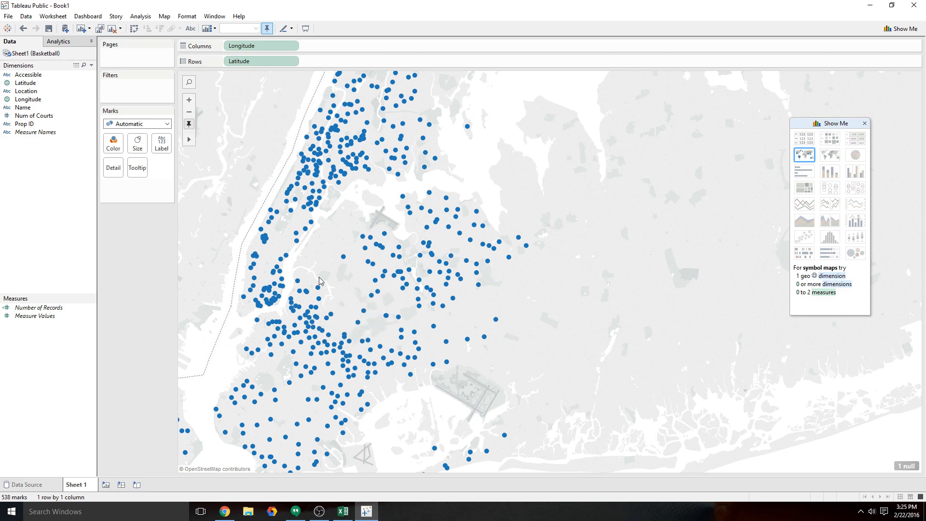
# Examine how the court marks are spread across New York City, including the northernmost group
pyautogui.moveTo(320, 280); pyautogui.dragTo(375, 224)
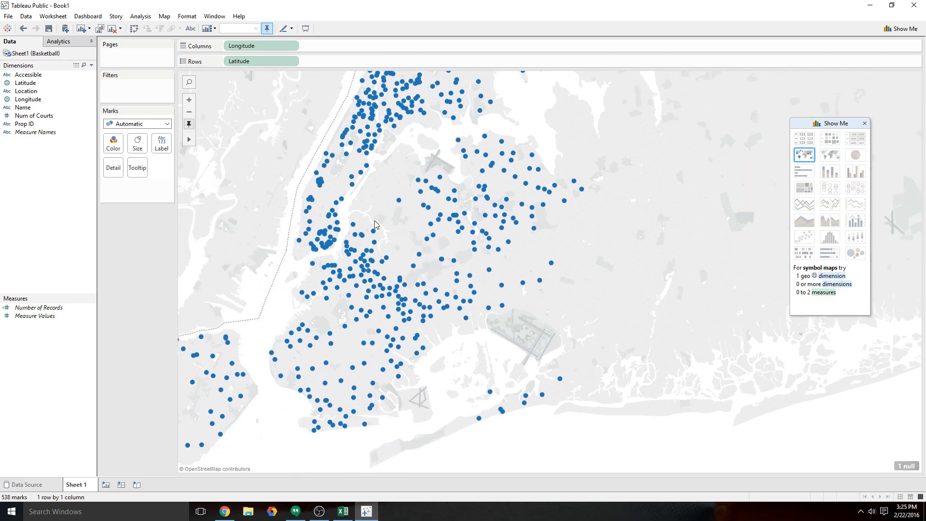
pyautogui.click(189, 112)
pyautogui.scroll(2, 316, 207)
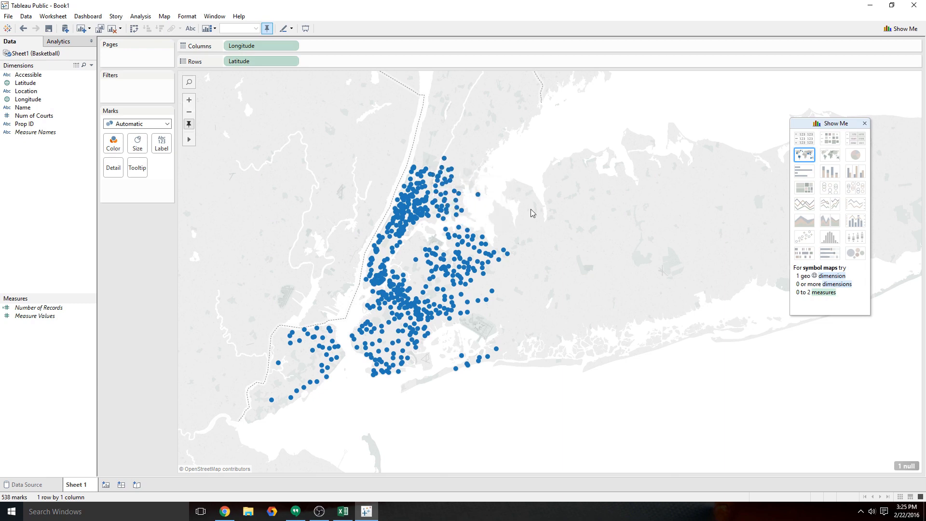
pyautogui.scroll(5, 531, 211)
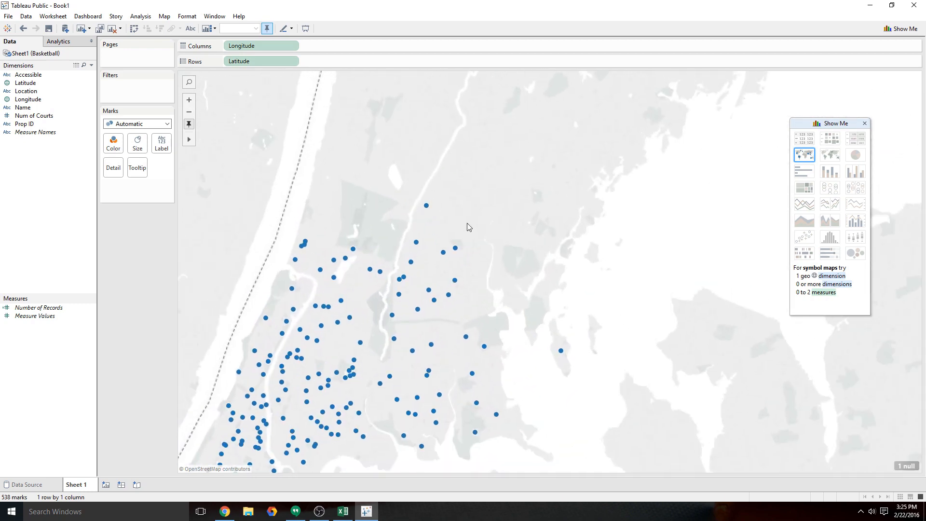
pyautogui.moveTo(469, 227); pyautogui.dragTo(478, 144)
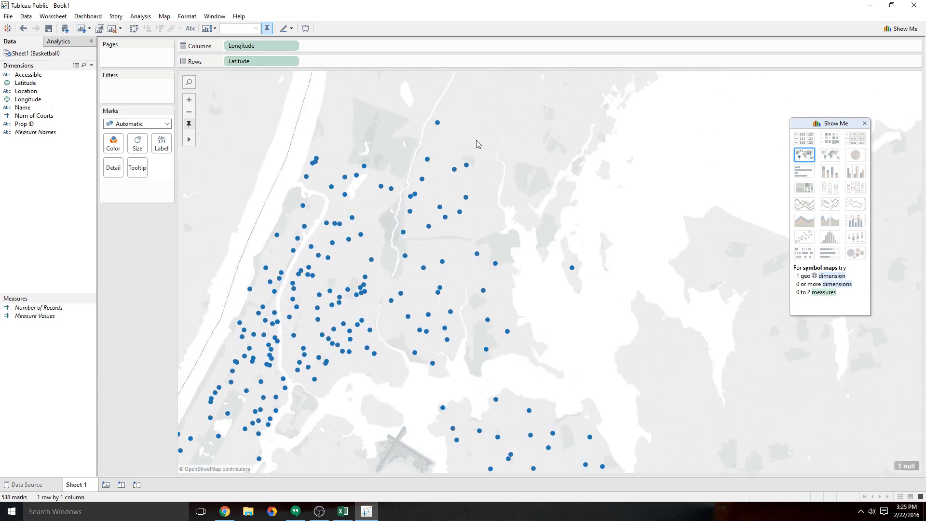
pyautogui.click(189, 124)
pyautogui.click(194, 112)
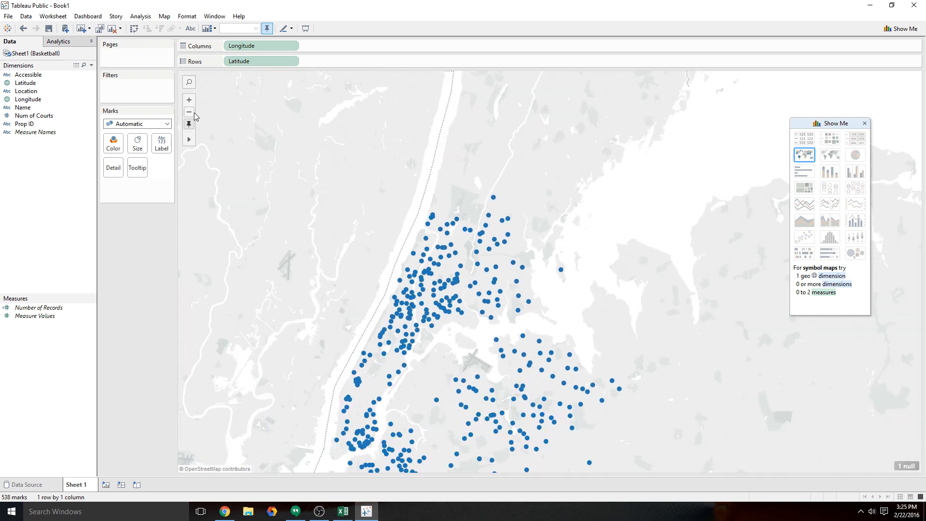
pyautogui.moveTo(348, 223); pyautogui.dragTo(311, 129)
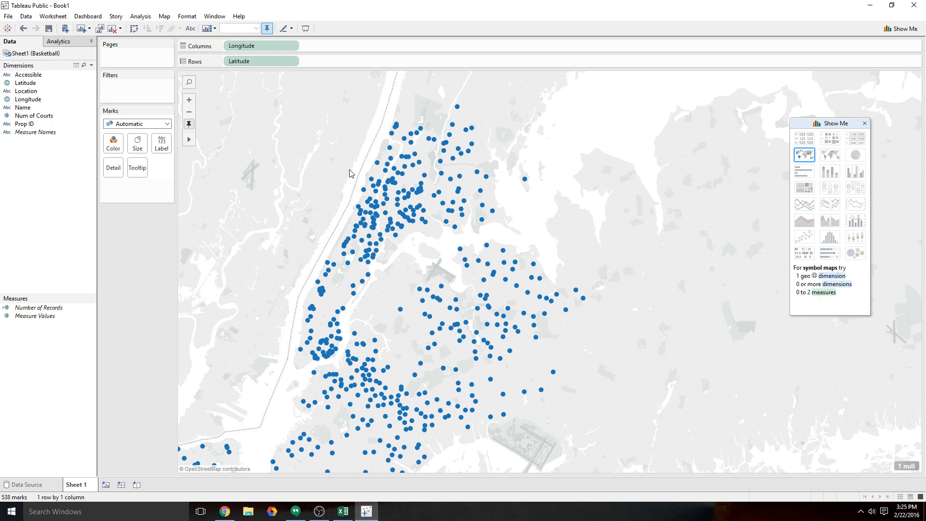
pyautogui.moveTo(407, 173)
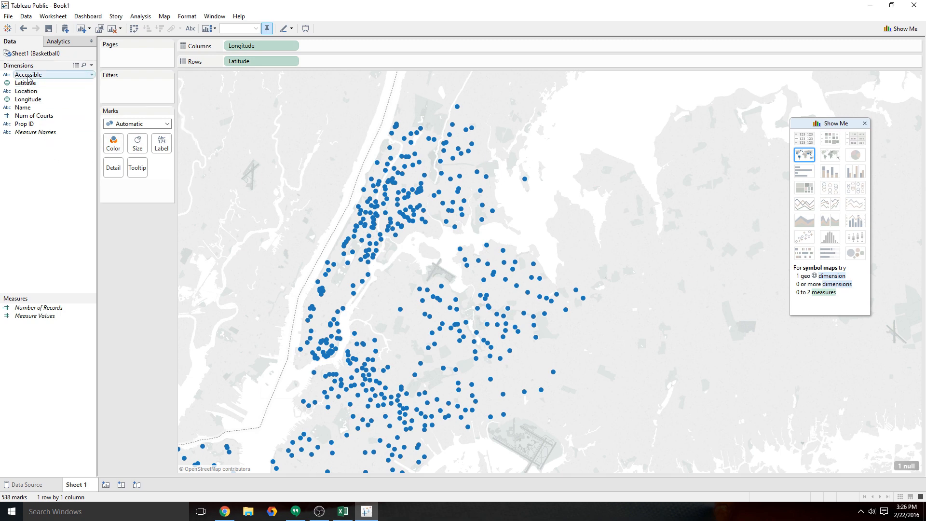
# Add the Accessible field to the marks and use it to color the courts on the map
pyautogui.moveTo(28, 78); pyautogui.dragTo(117, 192)
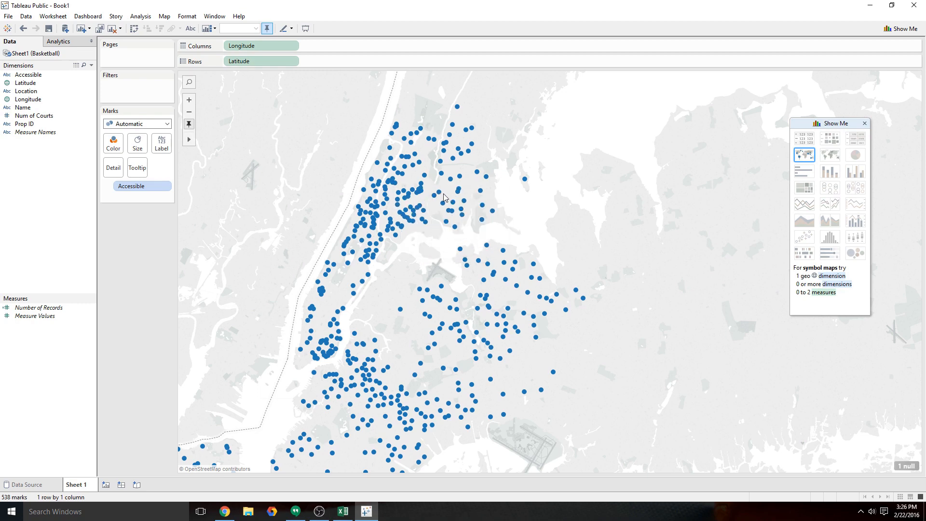
pyautogui.moveTo(154, 186); pyautogui.dragTo(114, 149)
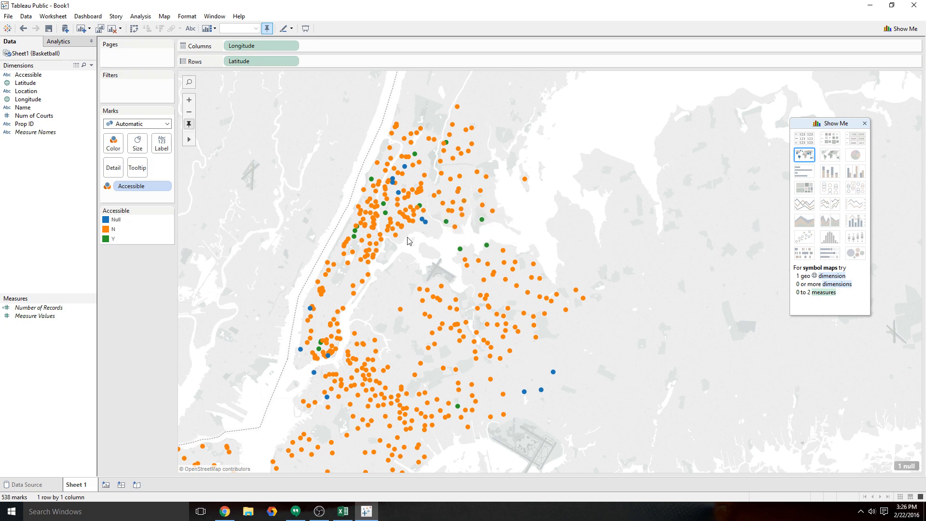
pyautogui.moveTo(414, 266); pyautogui.dragTo(413, 225)
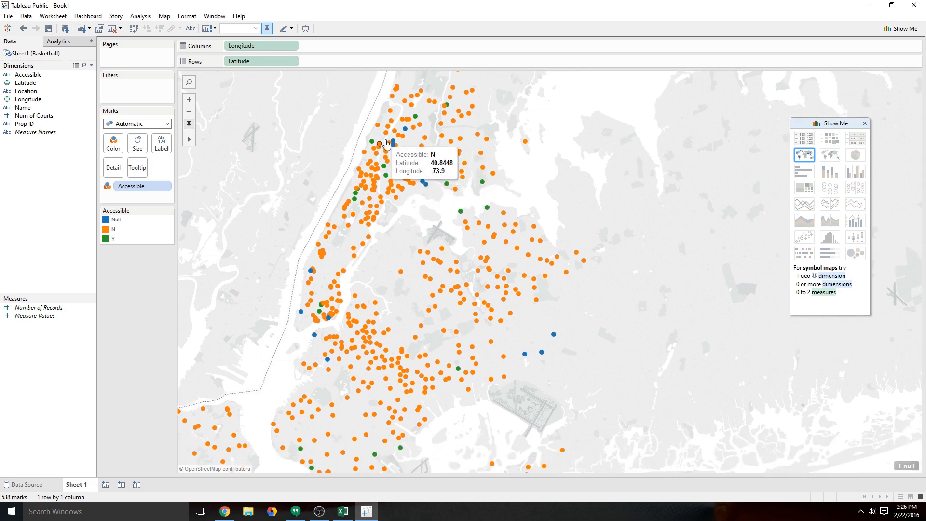
pyautogui.moveTo(396, 151)
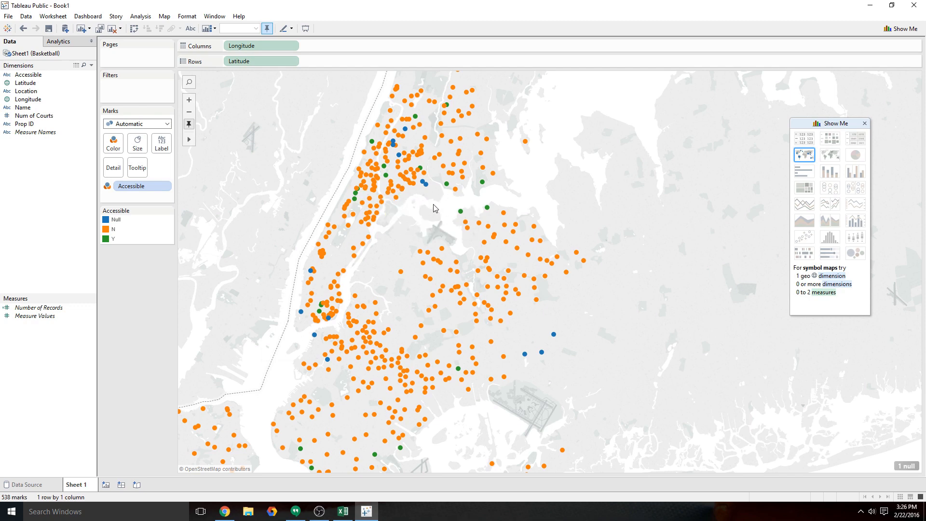
pyautogui.moveTo(424, 187)
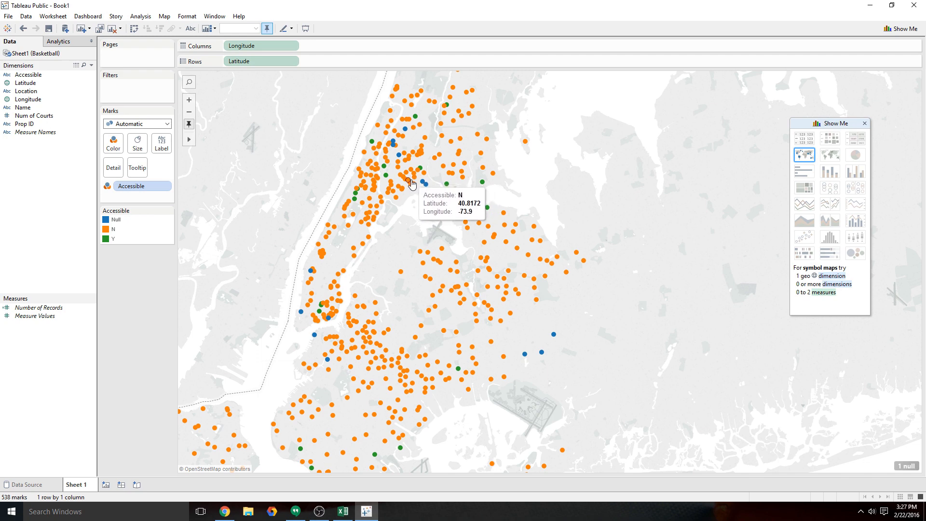
pyautogui.rightClick(138, 190)
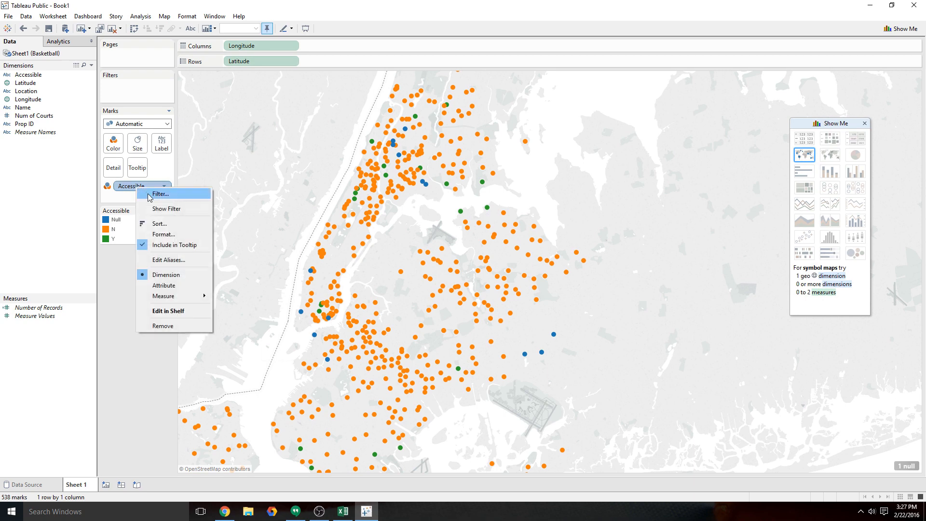
pyautogui.doubleClick(124, 186)
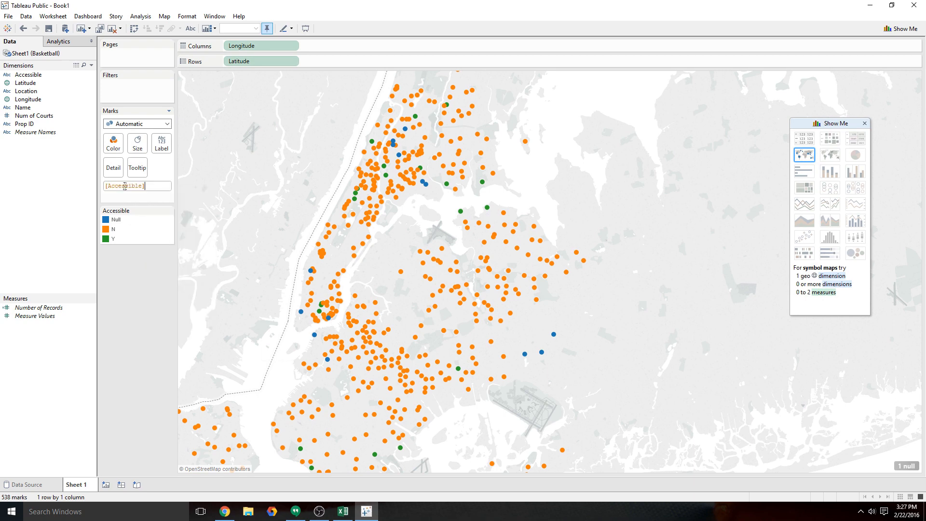
pyautogui.press('Return')
# Edit the colors of the Accessible values, setting N to red and Null to dark yellow, and apply them
pyautogui.doubleClick(116, 218)
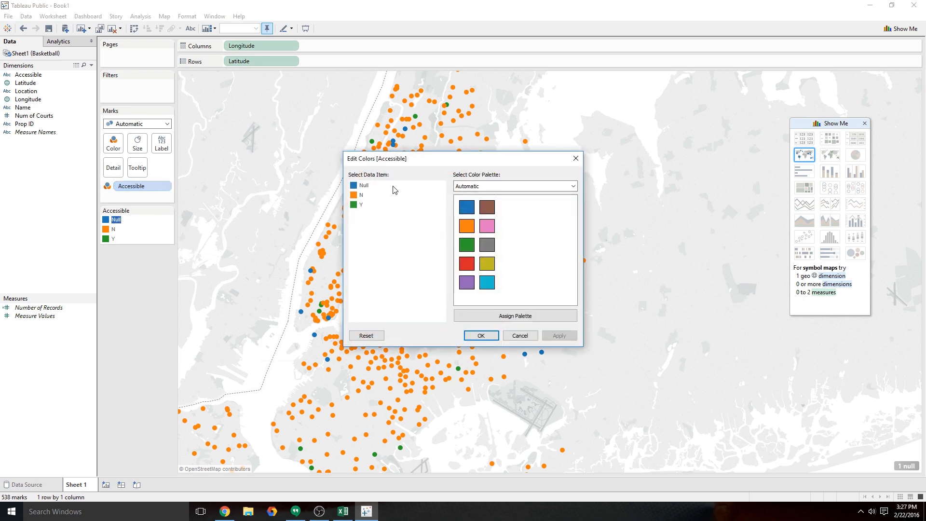
pyautogui.moveTo(399, 163); pyautogui.dragTo(351, 155)
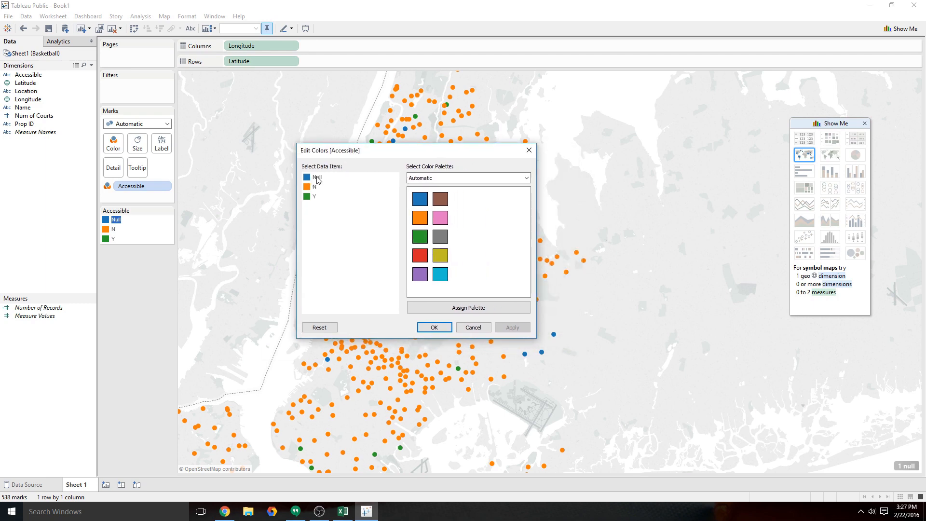
pyautogui.click(418, 256)
pyautogui.moveTo(371, 150); pyautogui.dragTo(345, 190)
pyautogui.click(287, 214)
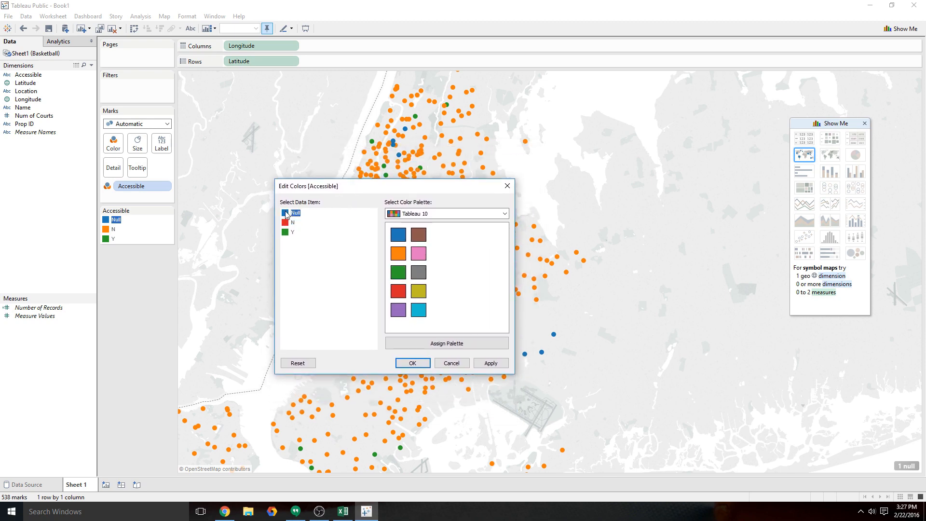
pyautogui.click(418, 289)
pyautogui.moveTo(355, 186); pyautogui.dragTo(355, 161)
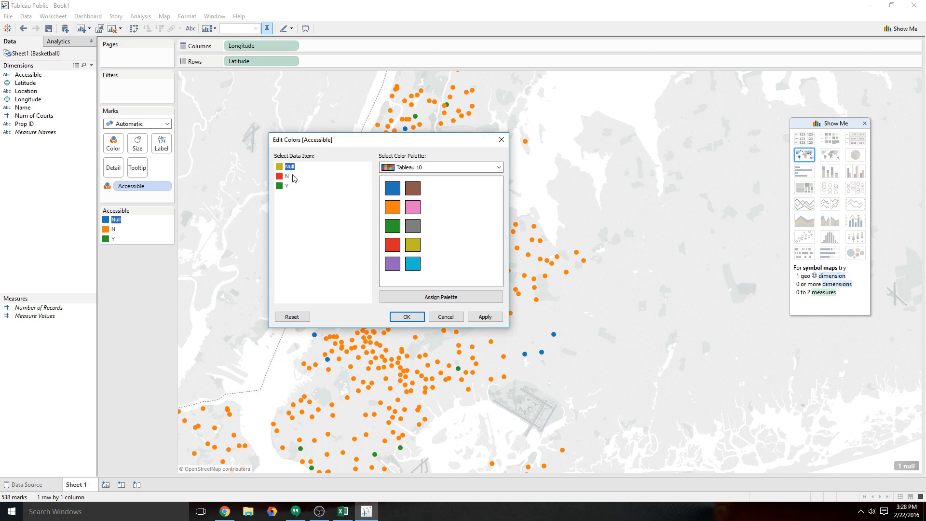
pyautogui.click(484, 316)
pyautogui.click(407, 316)
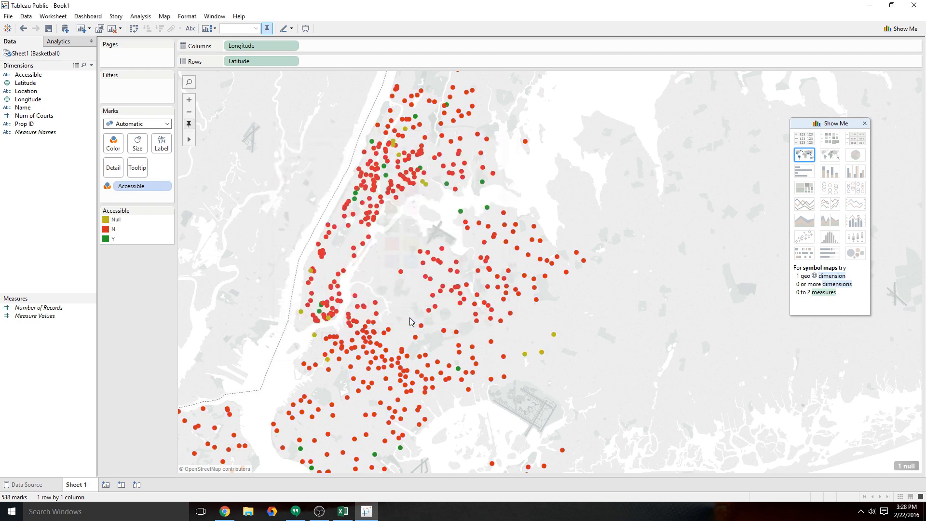
# Examine the recolored courts across the city and inspect the details of the accessible (Y) ones
pyautogui.moveTo(423, 234); pyautogui.dragTo(409, 263)
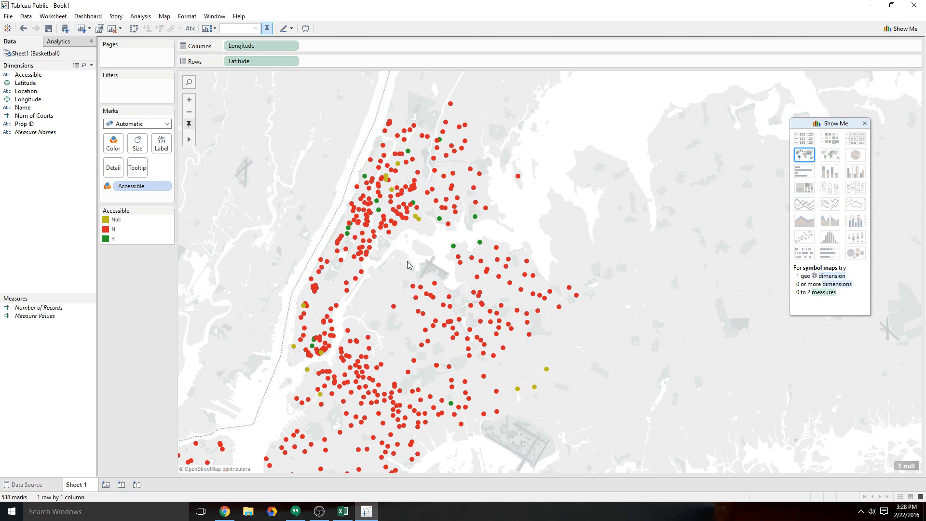
pyautogui.moveTo(383, 262); pyautogui.dragTo(331, 182)
pyautogui.click(189, 111)
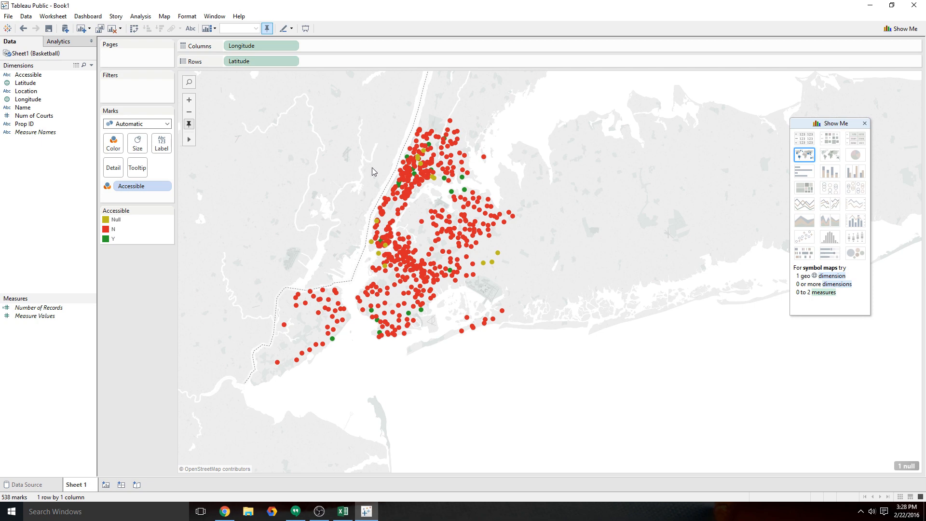
pyautogui.scroll(1, 375, 167)
pyautogui.moveTo(375, 167); pyautogui.dragTo(340, 170)
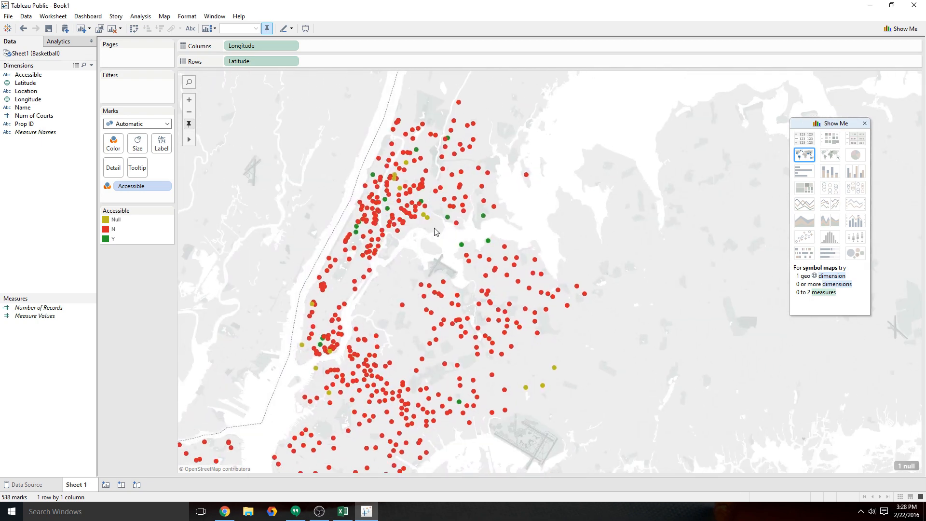
pyautogui.moveTo(447, 219)
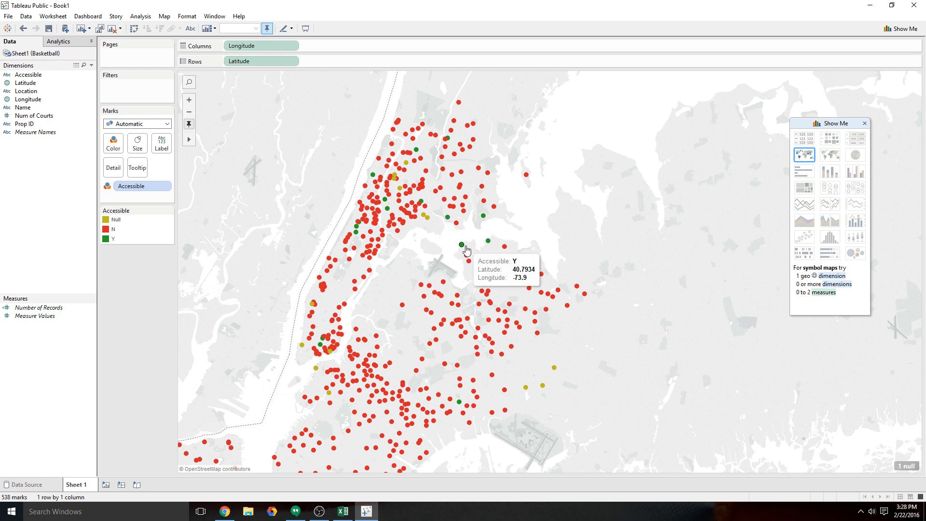
pyautogui.moveTo(485, 245)
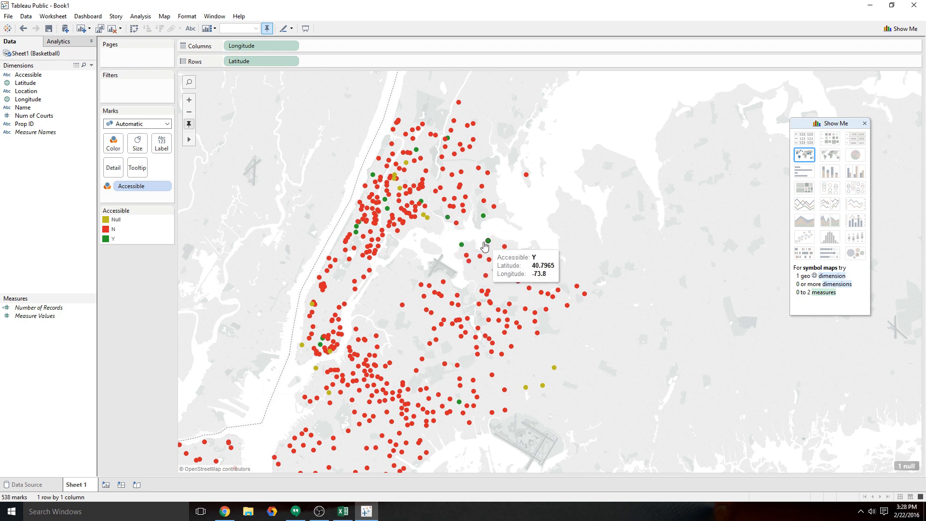
# Review the color palettes available for the Accessible values and keep the Tableau 10 palette
pyautogui.doubleClick(113, 230)
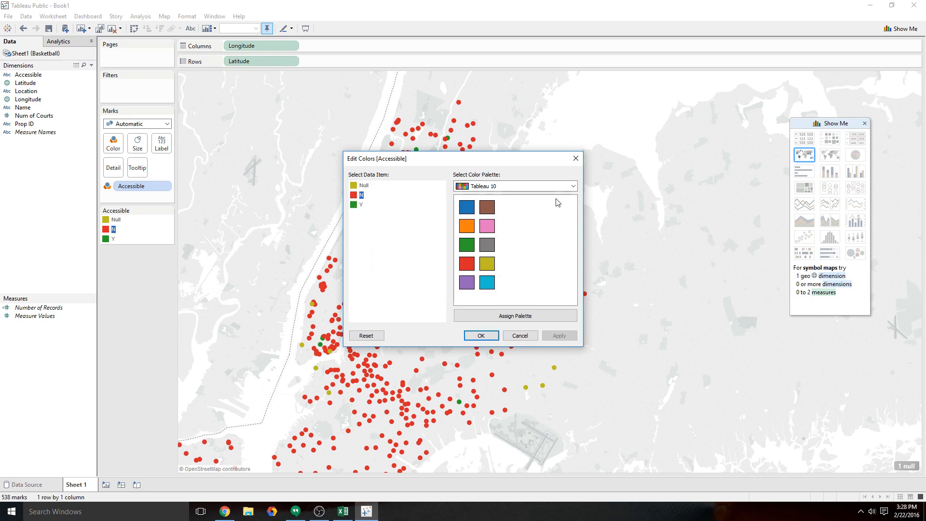
pyautogui.click(572, 187)
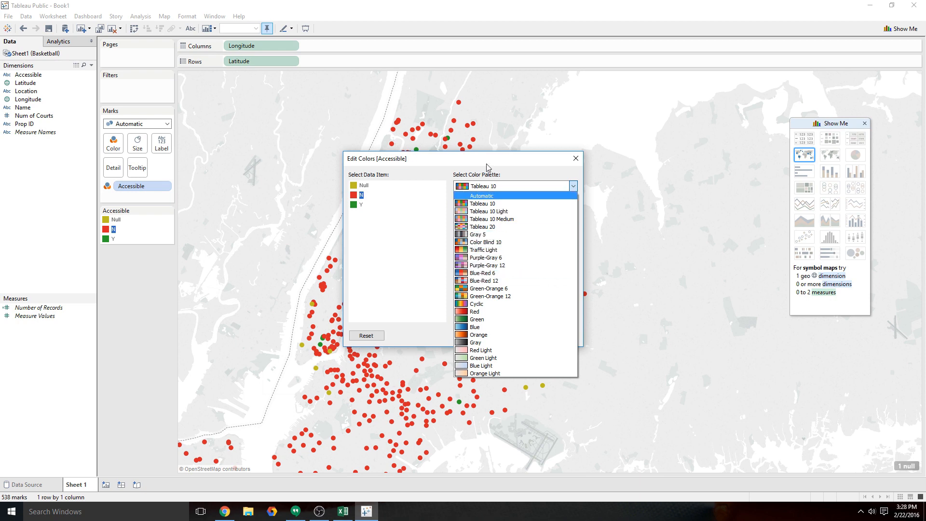
pyautogui.click(482, 203)
pyautogui.click(492, 337)
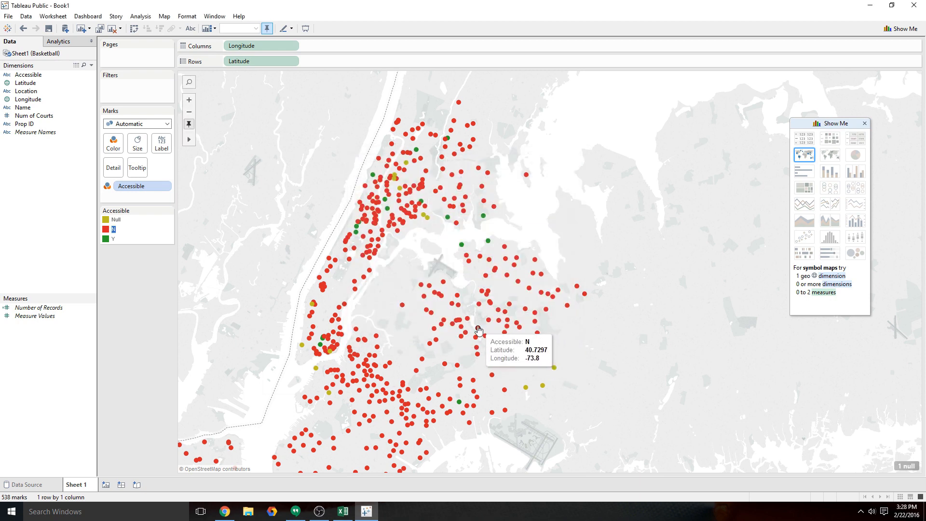
# Add the Name and Location fields to the marks as detail for each court on the map
pyautogui.moveTo(425, 240); pyautogui.dragTo(413, 204)
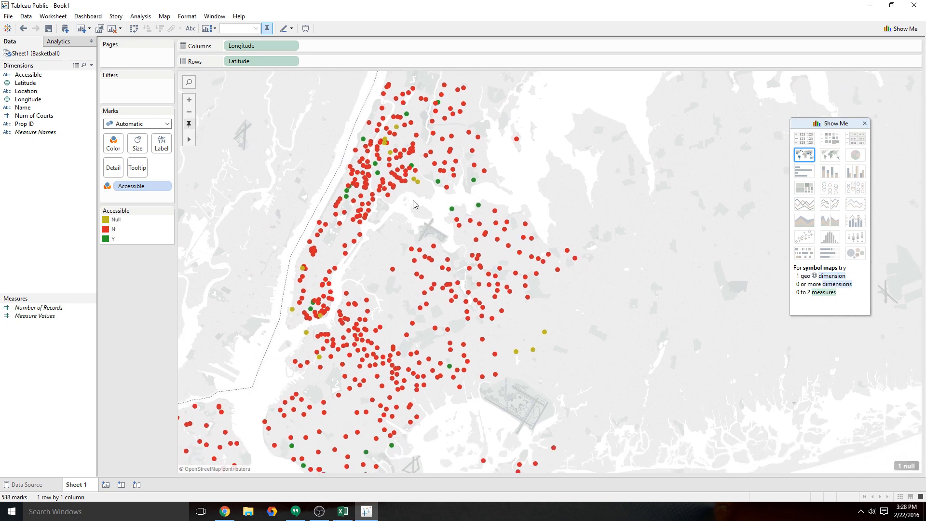
pyautogui.moveTo(417, 190)
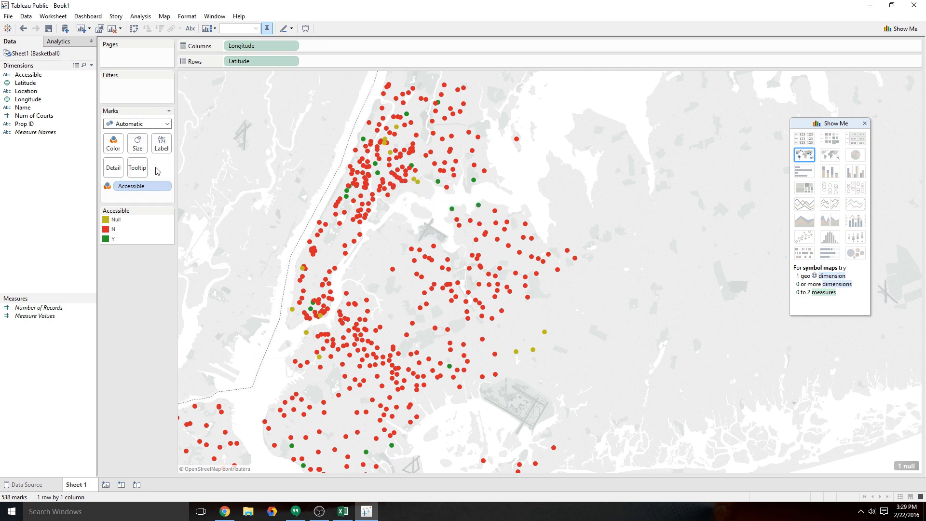
pyautogui.moveTo(365, 191)
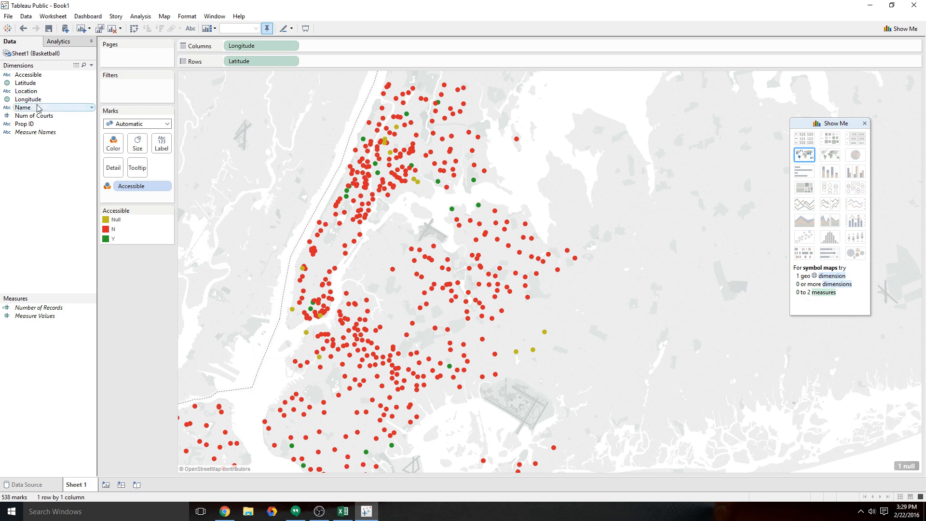
pyautogui.moveTo(38, 108); pyautogui.dragTo(134, 179)
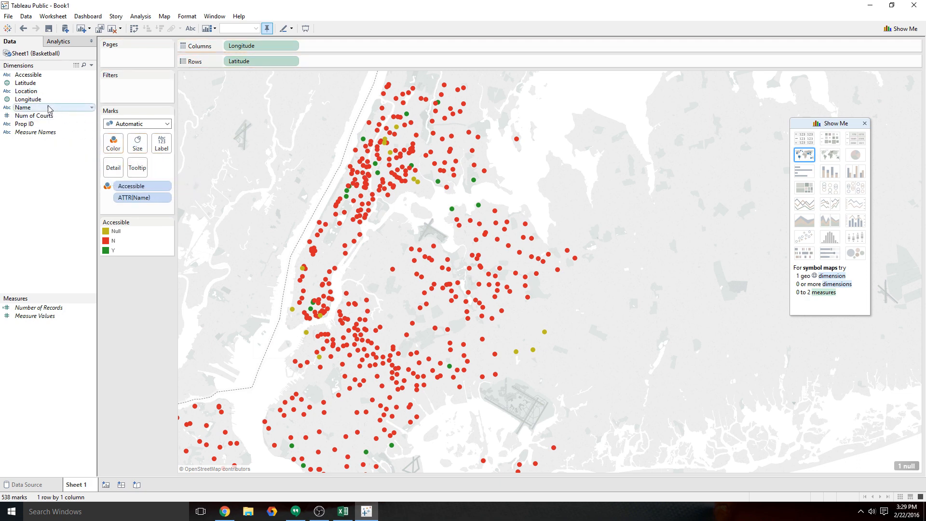
pyautogui.moveTo(34, 92); pyautogui.dragTo(133, 205)
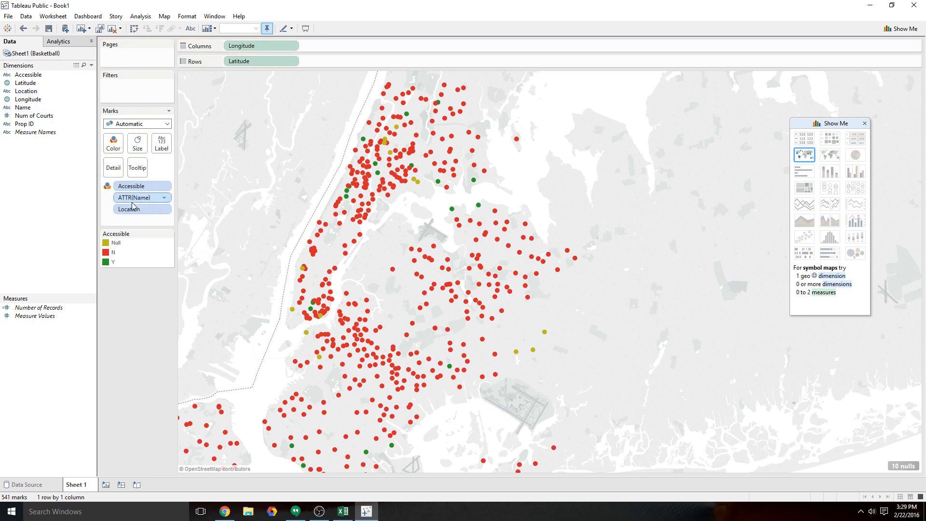
pyautogui.moveTo(345, 247)
# Edit the marks' tooltip and remove its Latitude and Longitude lines
pyautogui.click(140, 169)
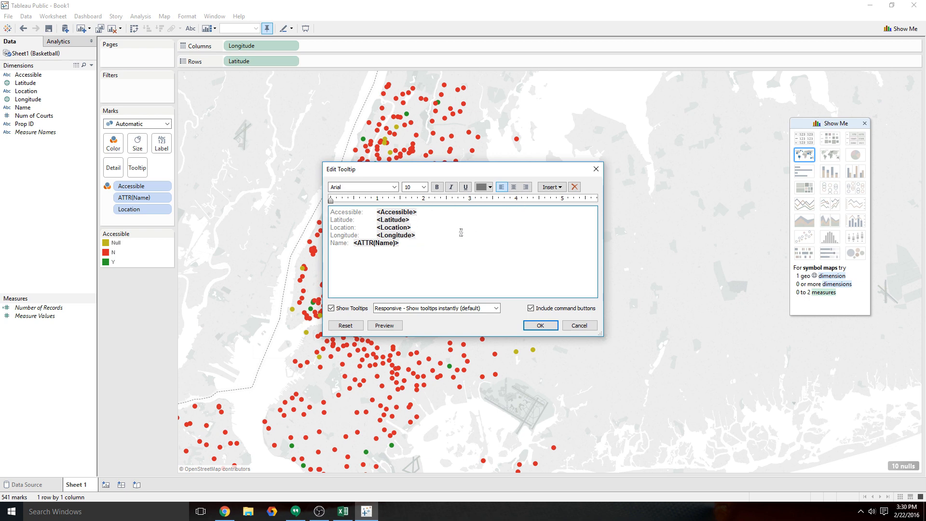
pyautogui.moveTo(439, 172); pyautogui.dragTo(672, 133)
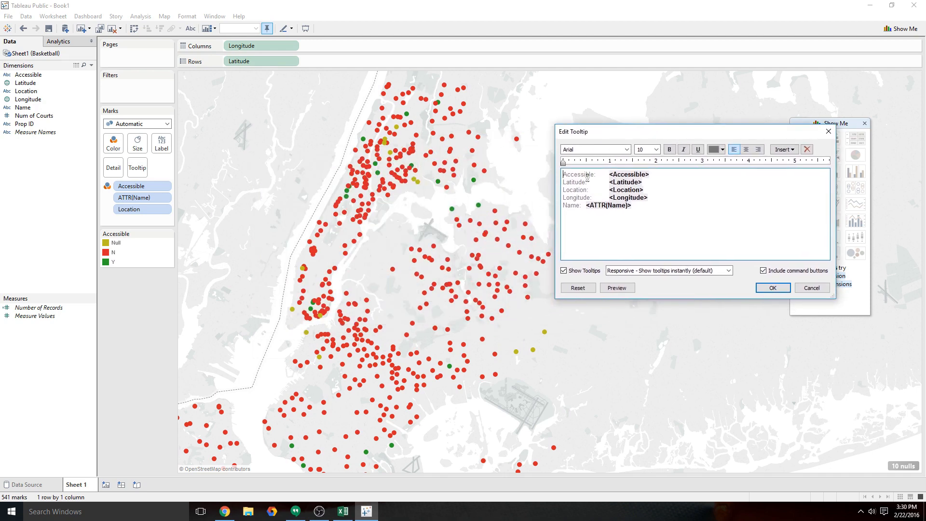
pyautogui.moveTo(601, 174); pyautogui.dragTo(558, 175)
pyautogui.click(613, 172)
pyautogui.click(656, 175)
pyautogui.moveTo(650, 182); pyautogui.dragTo(552, 182)
pyautogui.press('Delete')
pyautogui.moveTo(651, 190); pyautogui.dragTo(547, 192)
pyautogui.press('Delete')
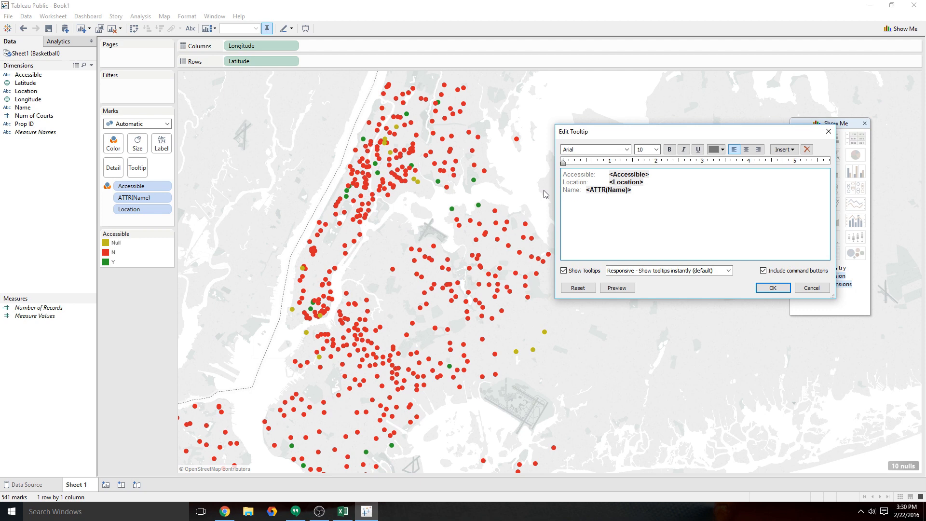
# Examine the text color and font choices available for the whole tooltip text
pyautogui.click(669, 191)
pyautogui.hotkey('ctrl', 'a')
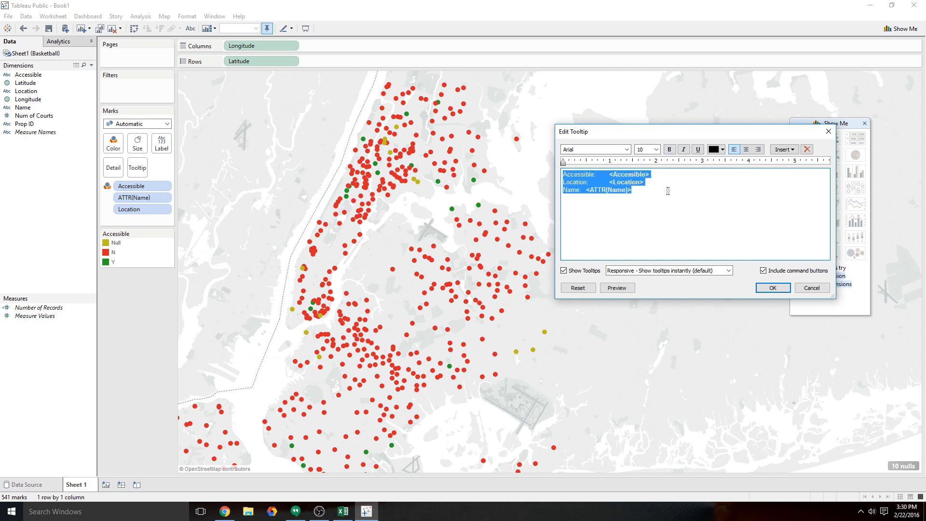
pyautogui.click(722, 150)
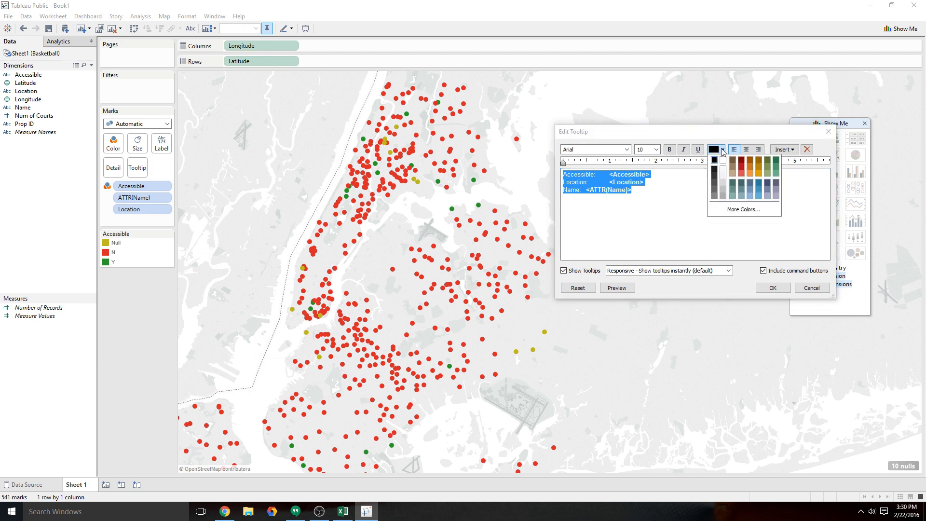
pyautogui.click(722, 150)
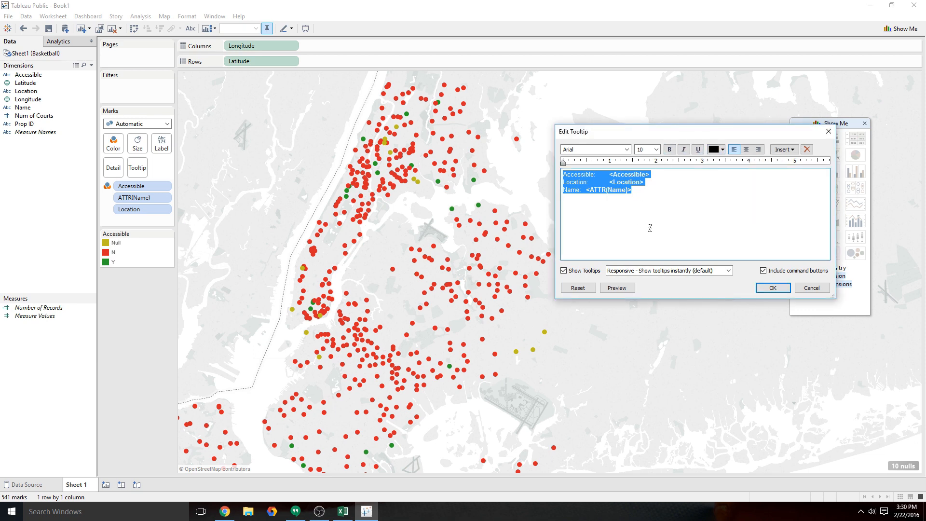
pyautogui.click(626, 150)
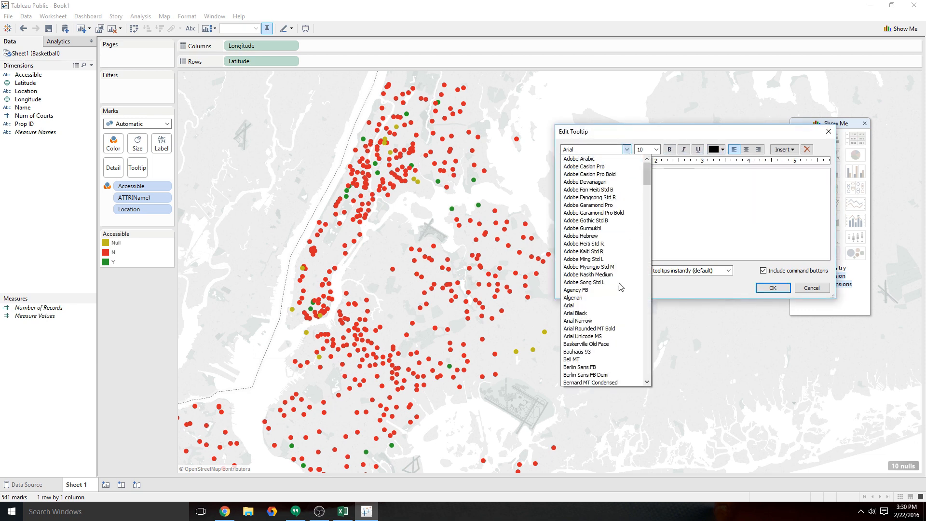
pyautogui.click(680, 223)
# Add a gray, non-bold "Property ID:" label as a new last line of the tooltip and apply the edits
pyautogui.moveTo(640, 135); pyautogui.dragTo(561, 130)
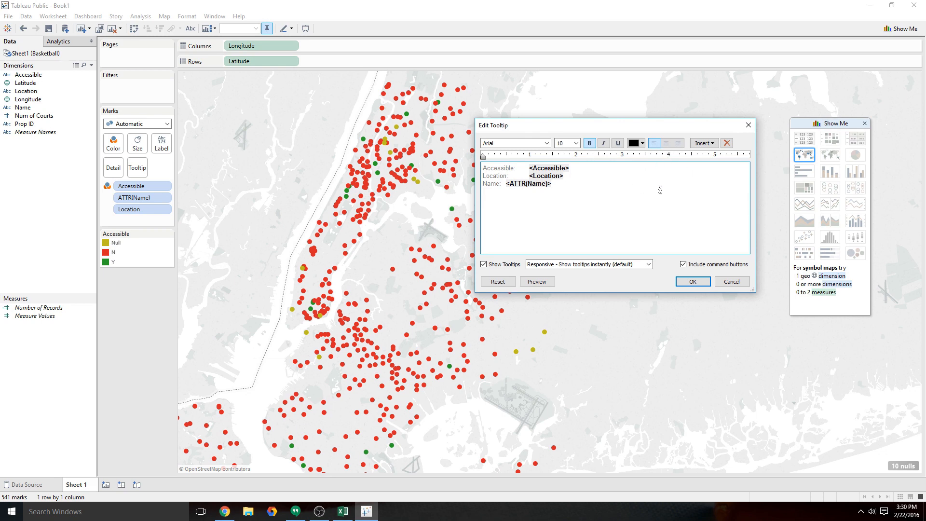
pyautogui.write('Prop')
pyautogui.click(589, 142)
pyautogui.click(642, 143)
pyautogui.click(638, 194)
pyautogui.write('fasdf')
pyautogui.hotkey('shift', 'Home')
pyautogui.write('Proper')
pyautogui.click(705, 143)
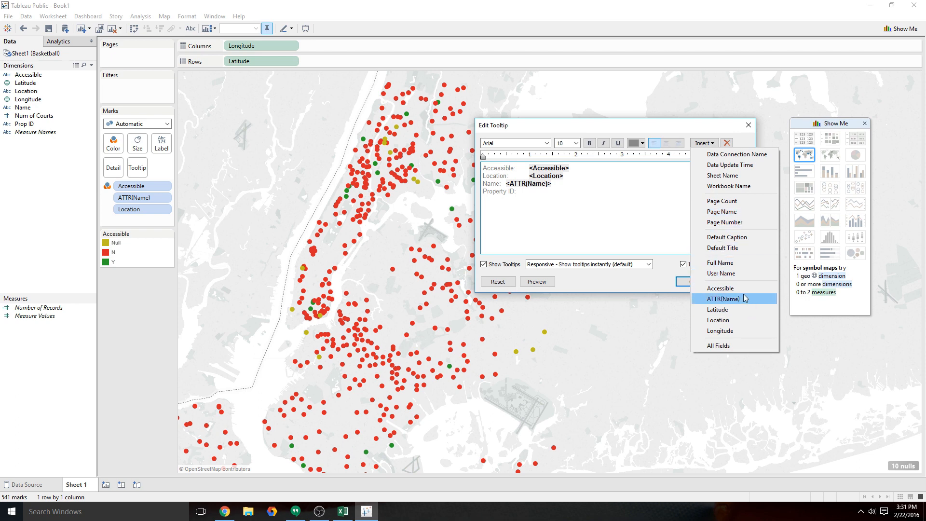
pyautogui.click(623, 194)
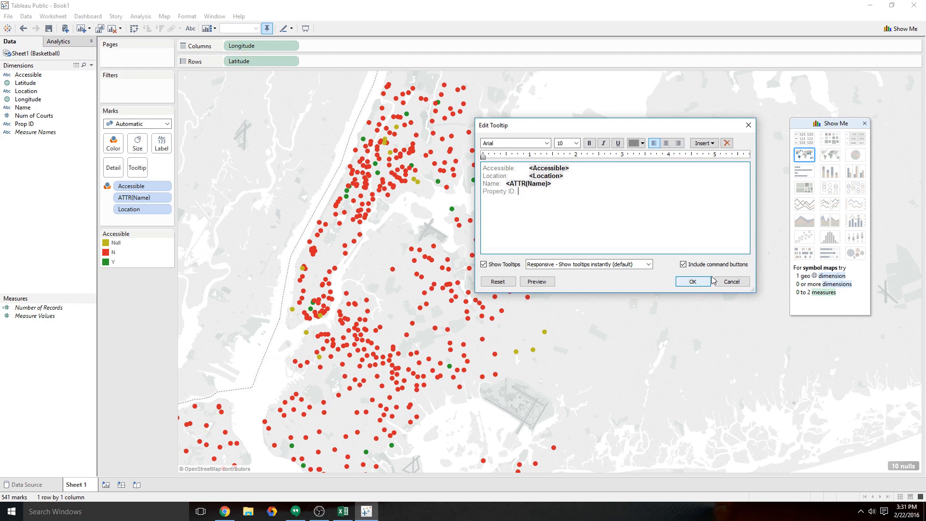
pyautogui.click(692, 282)
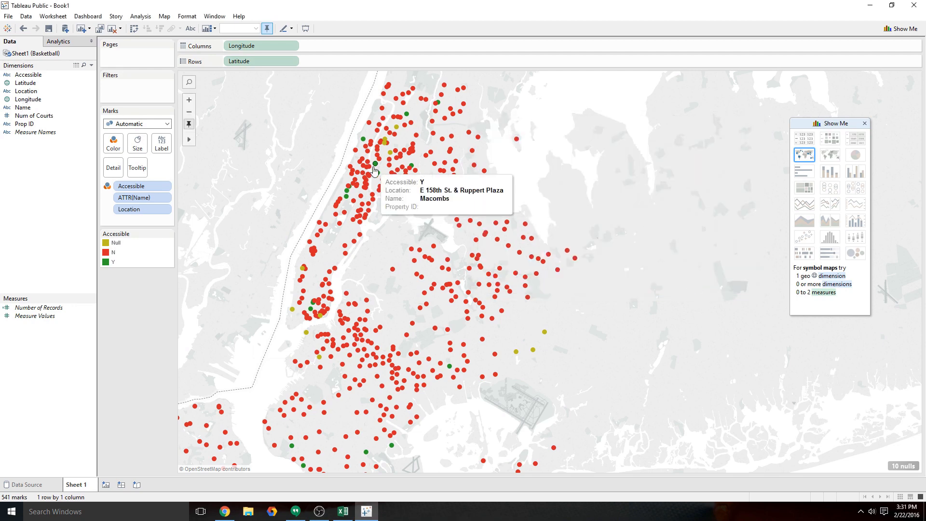
# Add the Prop ID field to the marks and insert it after the "Property ID:" label in the tooltip
pyautogui.moveTo(363, 178)
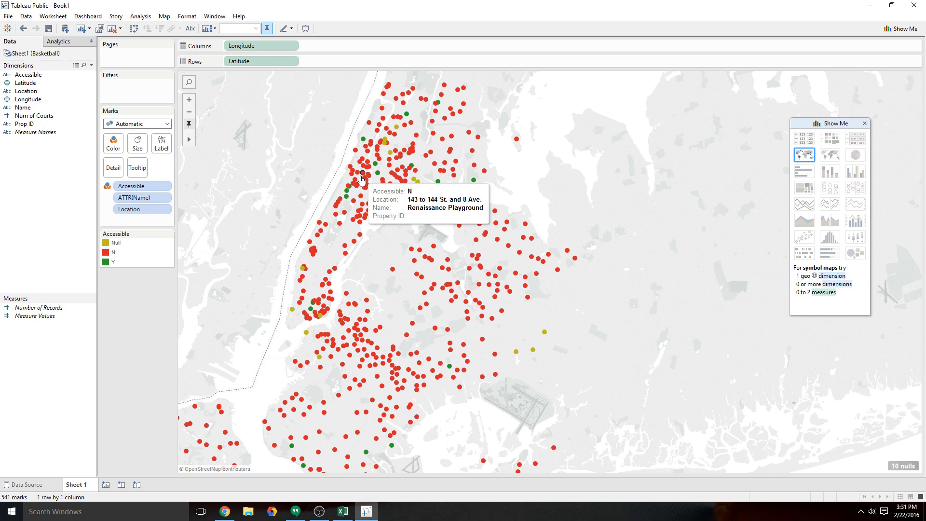
pyautogui.moveTo(49, 125); pyautogui.dragTo(134, 221)
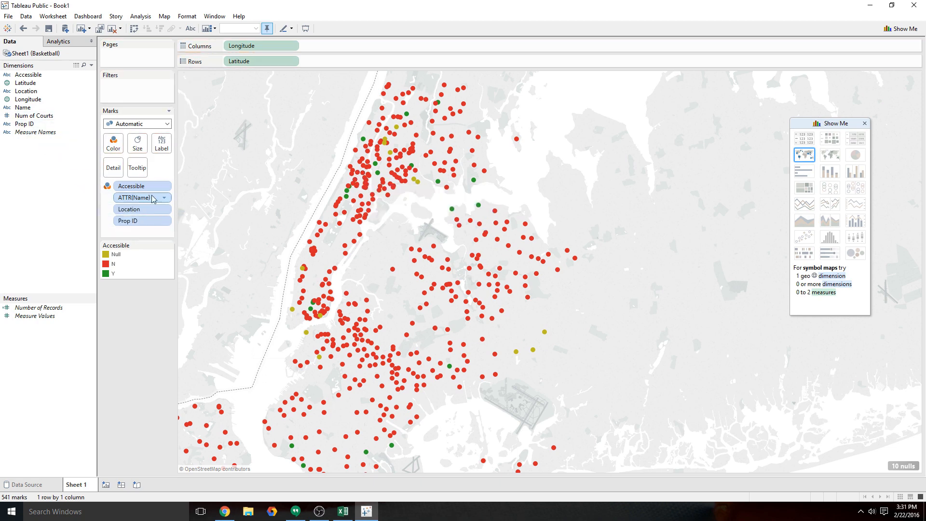
pyautogui.click(137, 167)
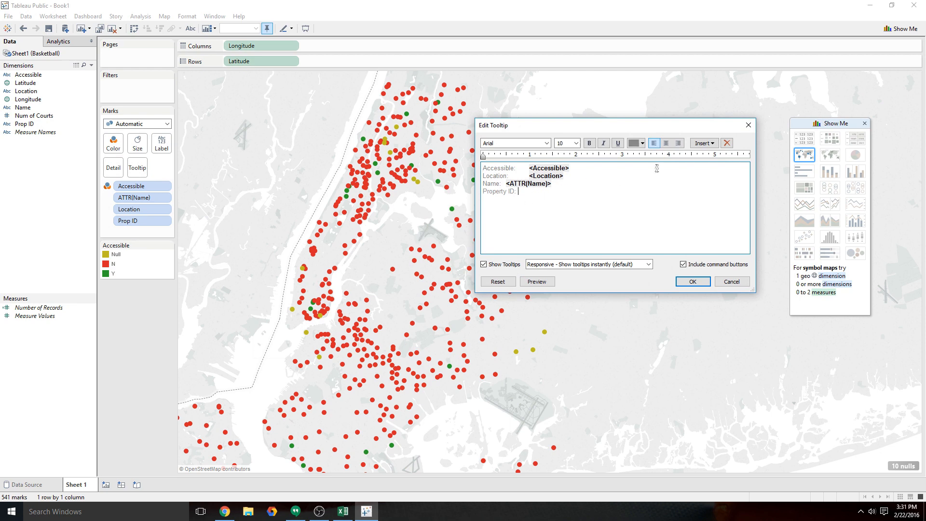
pyautogui.click(704, 143)
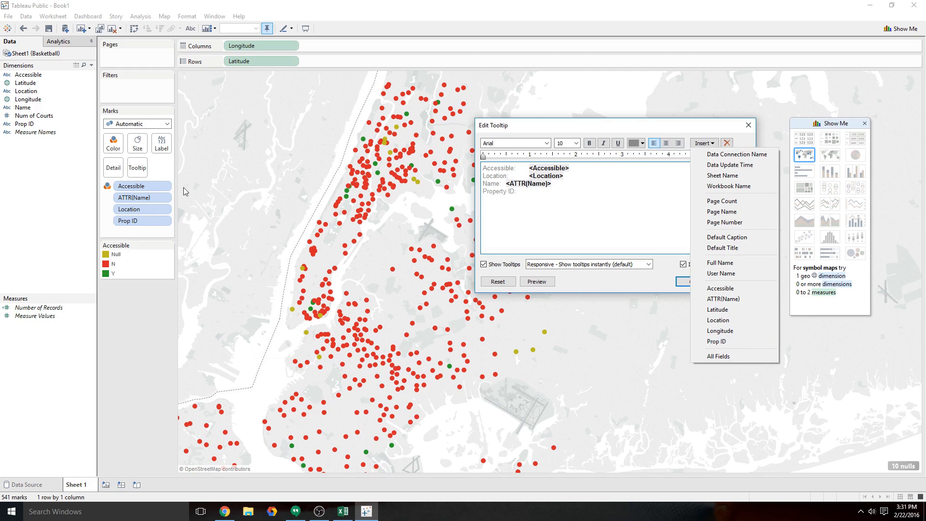
pyautogui.click(717, 342)
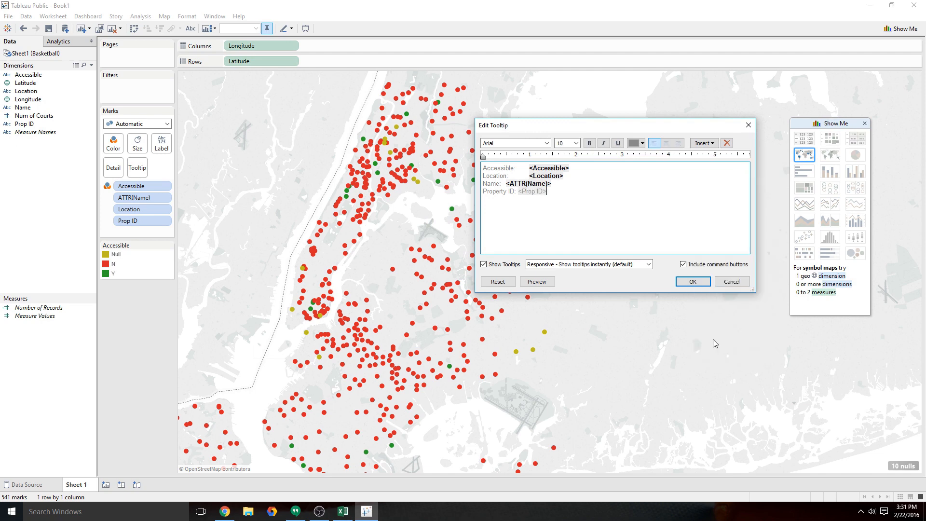
# Format the <Prop ID> value in the tooltip as bold black text and apply the tooltip
pyautogui.keyDown('shift'); pyautogui.click(524, 195); pyautogui.keyUp('shift')
pyautogui.click(589, 142)
pyautogui.click(637, 146)
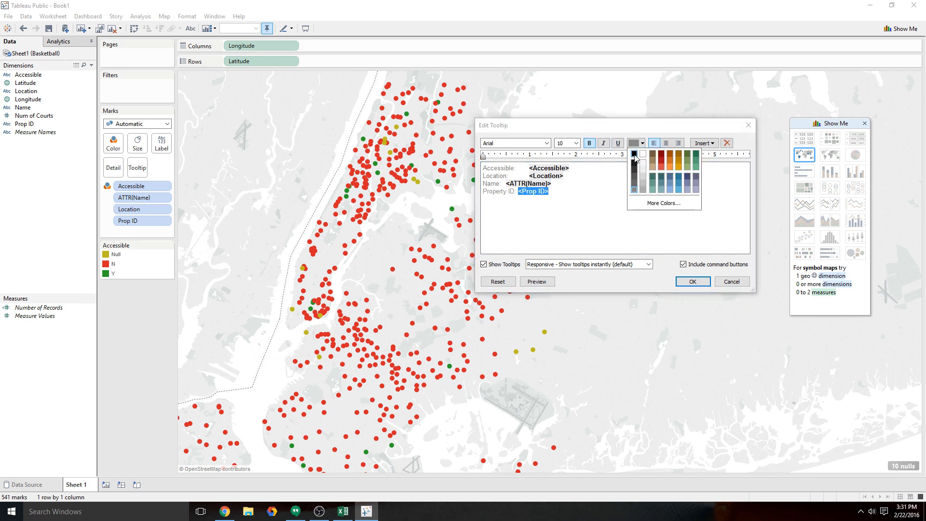
pyautogui.click(635, 159)
pyautogui.click(612, 206)
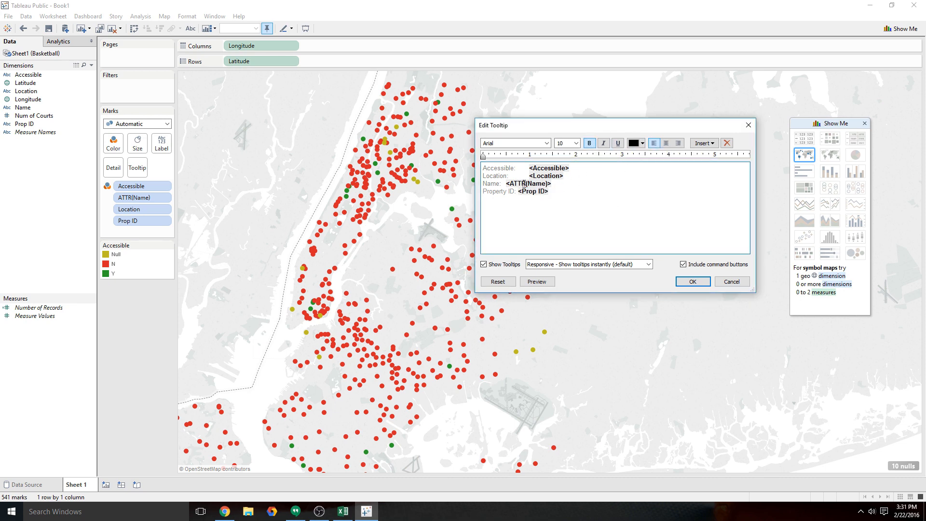
pyautogui.click(688, 282)
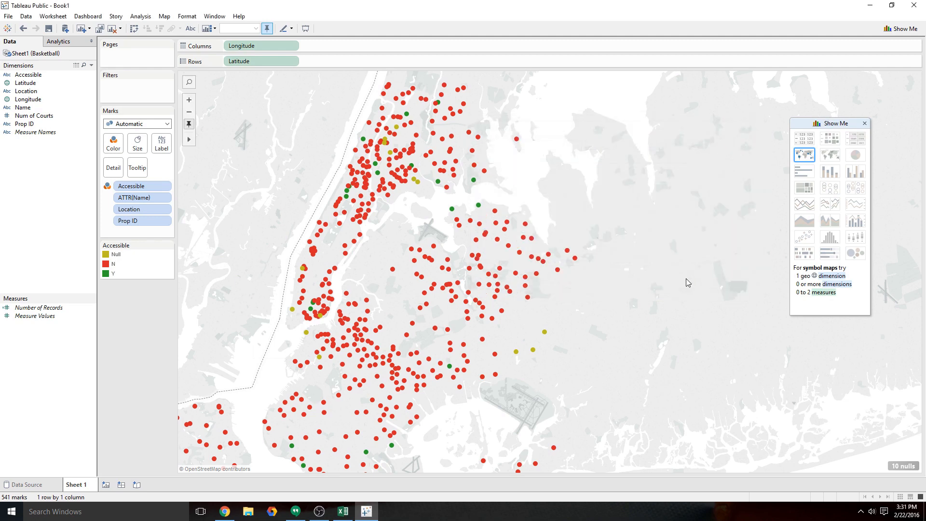
# Examine the courts across the city and inspect the tooltip details of individual marks, including the northernmost playground
pyautogui.moveTo(474, 183)
pyautogui.click(189, 112)
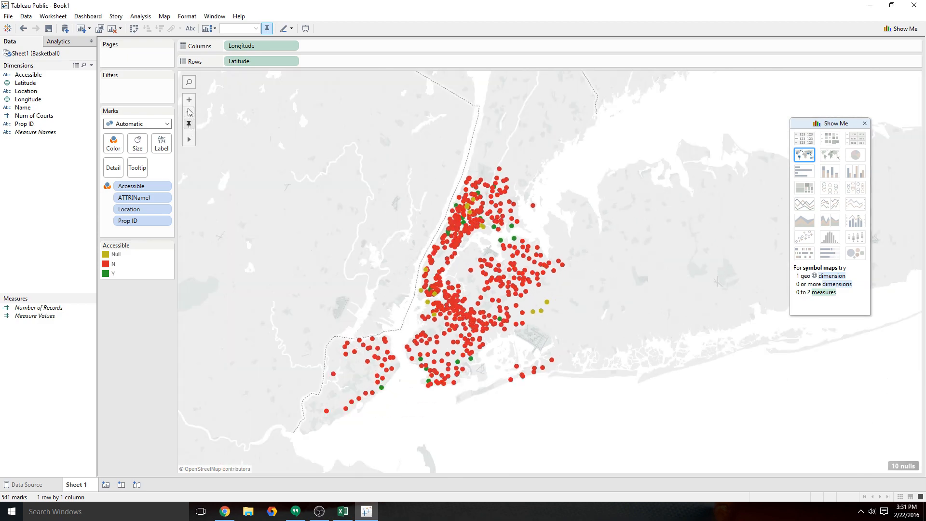
pyautogui.click(189, 100)
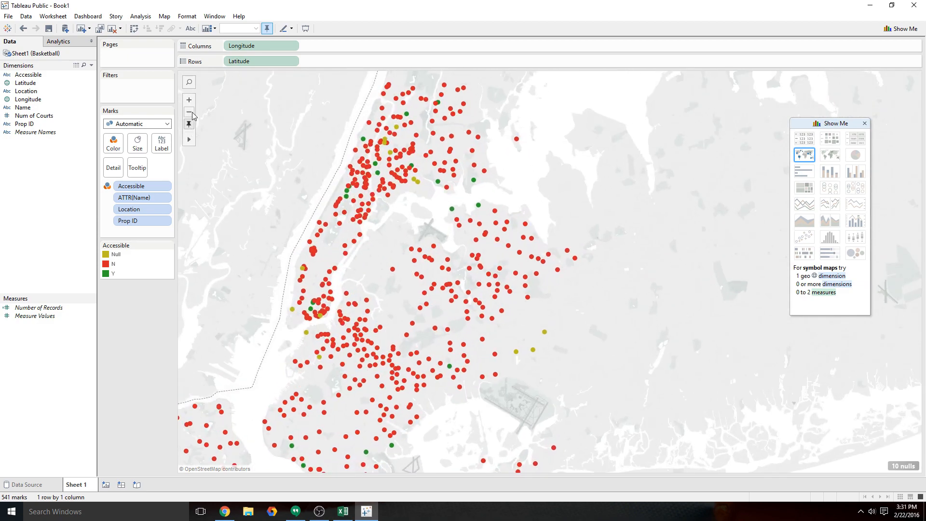
pyautogui.click(189, 112)
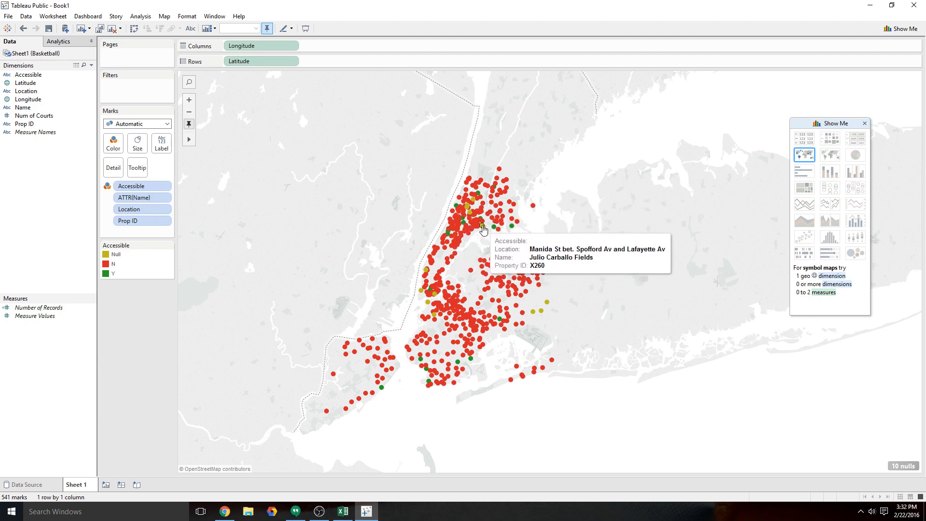
pyautogui.click(189, 100)
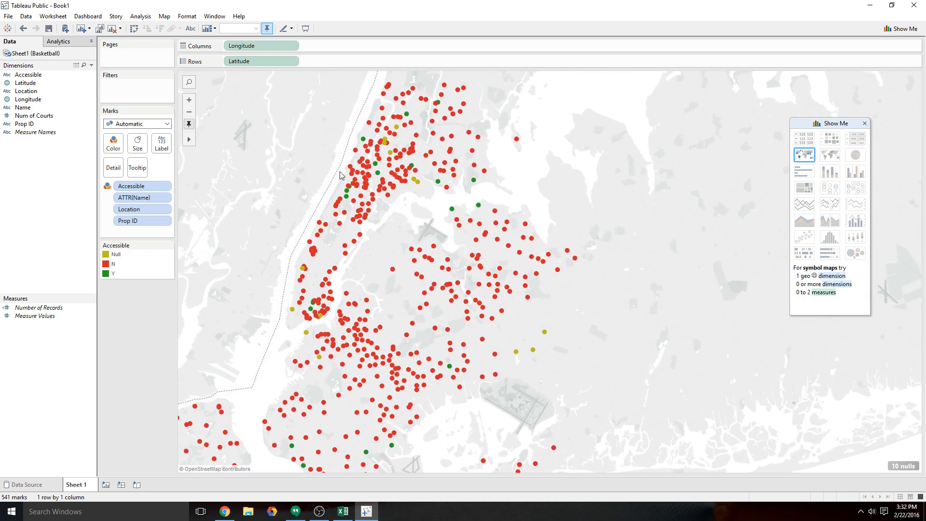
pyautogui.moveTo(336, 128); pyautogui.dragTo(361, 178)
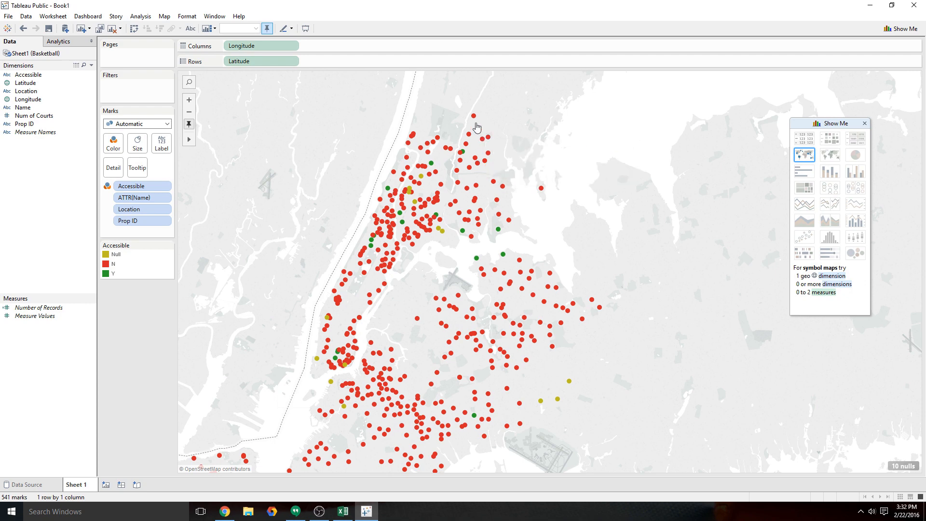
pyautogui.moveTo(474, 117)
pyautogui.moveTo(495, 186)
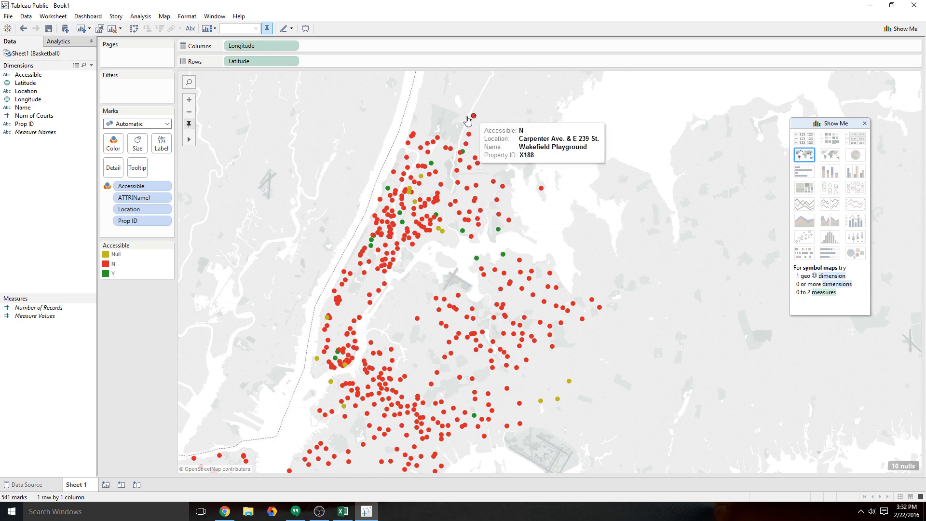
pyautogui.moveTo(326, 184); pyautogui.dragTo(287, 170)
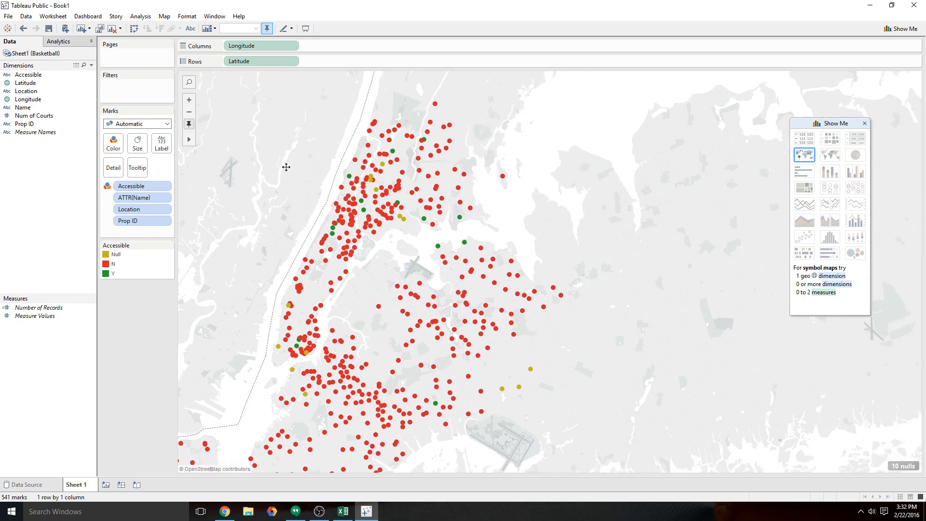
pyautogui.scroll(-2, 294, 162)
pyautogui.click(189, 112)
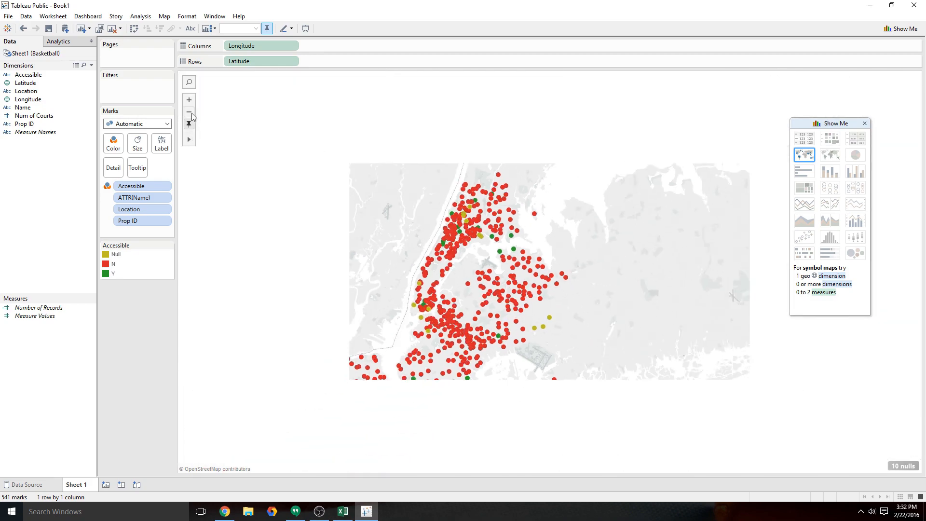
# Open the map layer settings and set the background map style to Normal
pyautogui.moveTo(484, 242)
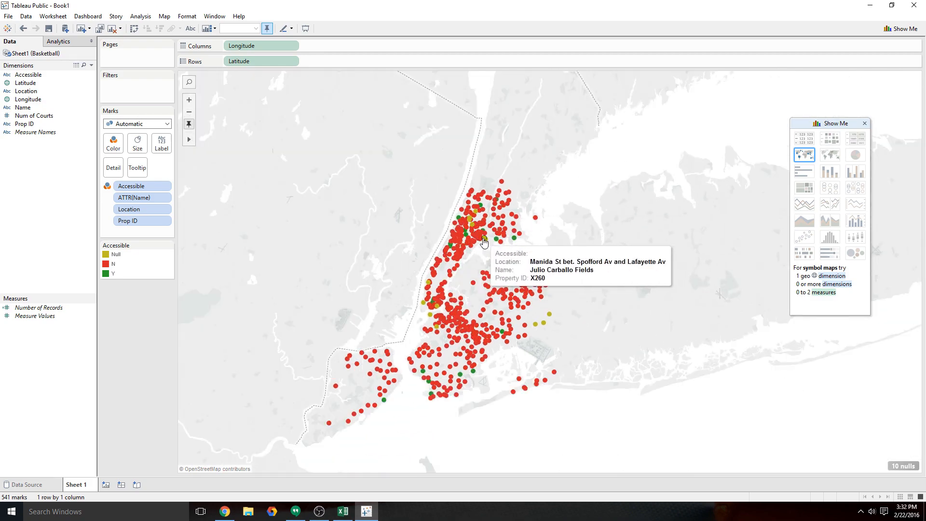
pyautogui.moveTo(413, 223); pyautogui.dragTo(405, 184)
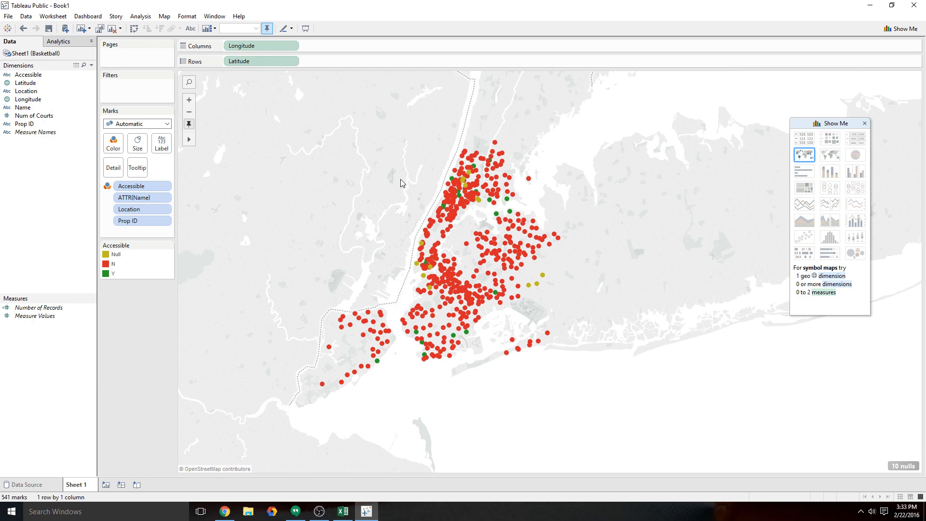
pyautogui.click(164, 17)
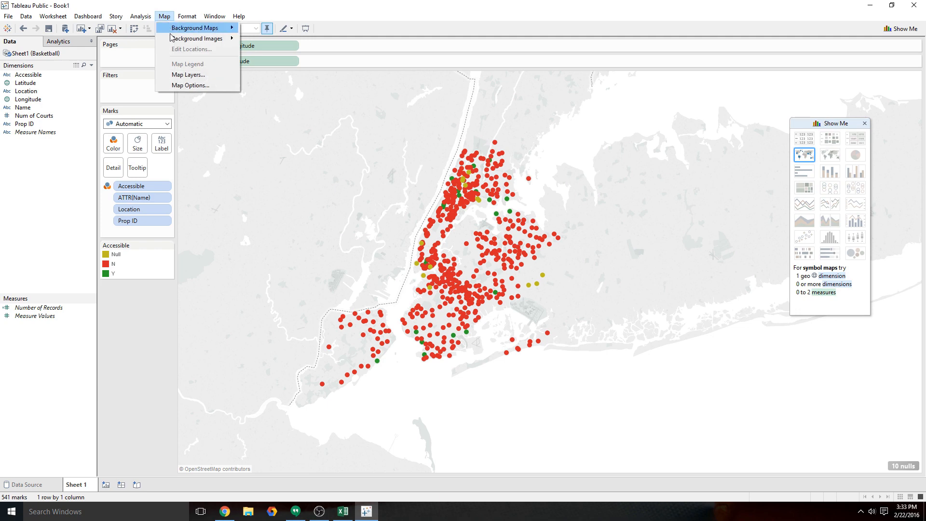
pyautogui.click(195, 76)
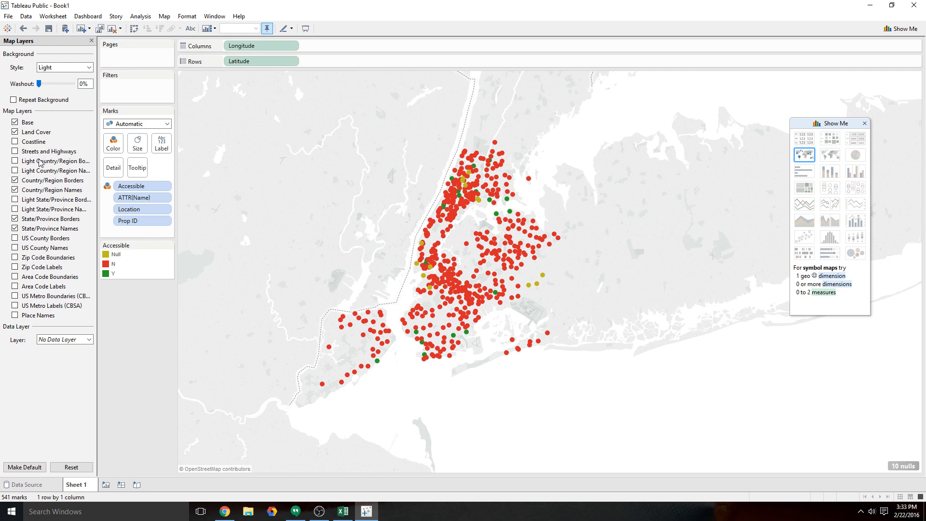
pyautogui.click(61, 68)
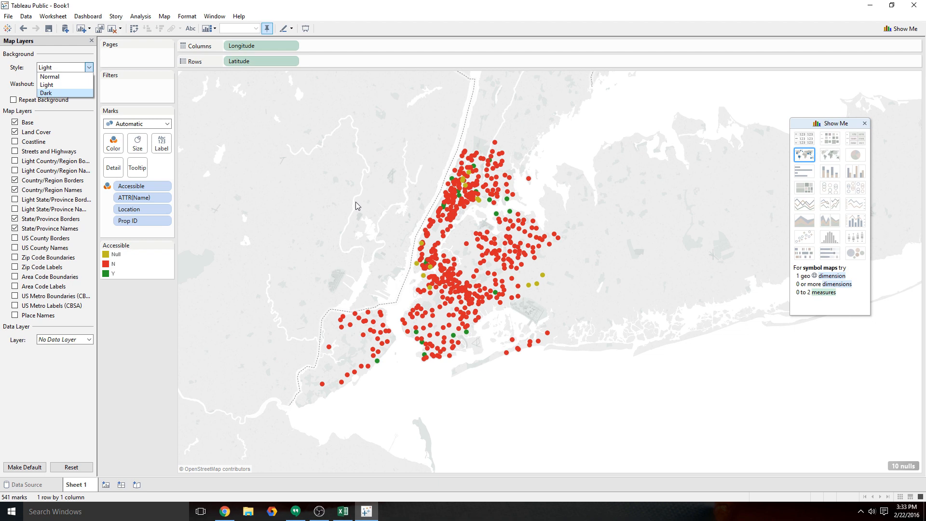
pyautogui.click(64, 77)
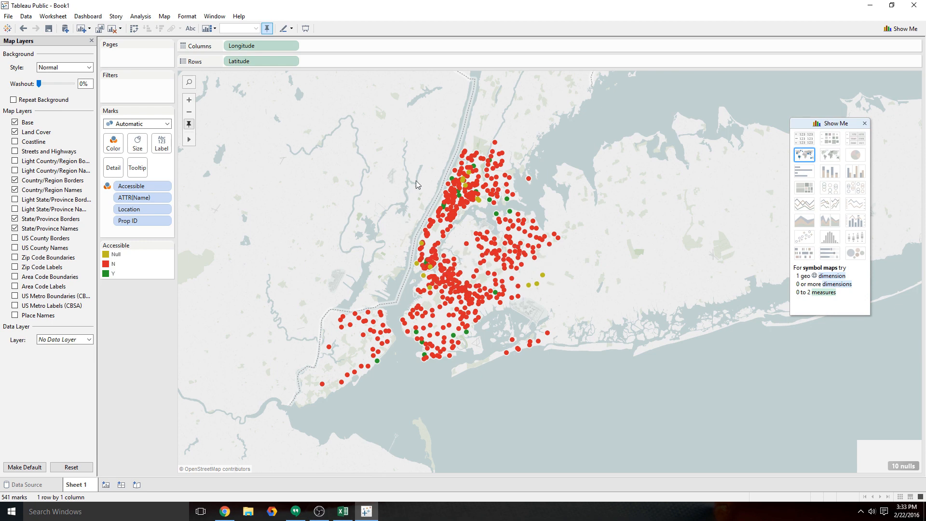
# Turn on the Coastline, Place Names, and Streets and Highways layers for the background map
pyautogui.moveTo(426, 163); pyautogui.dragTo(409, 202)
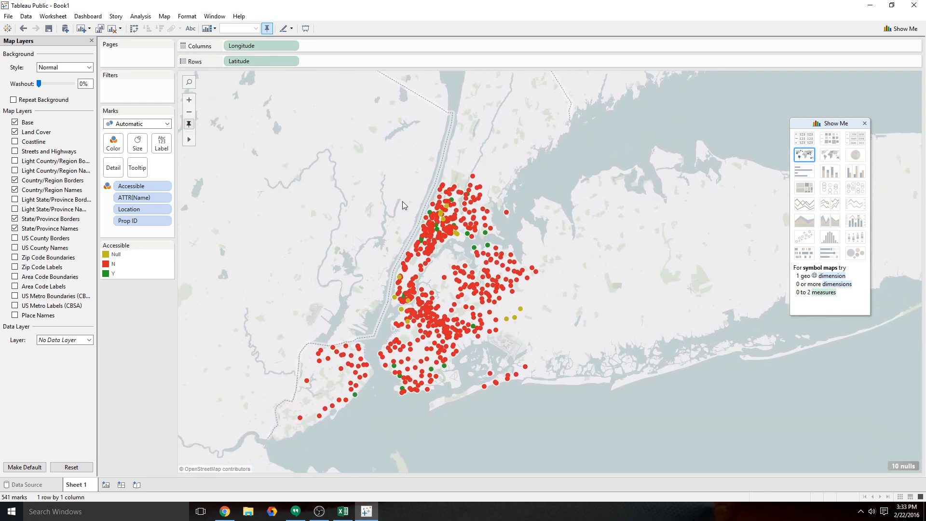
pyautogui.click(190, 100)
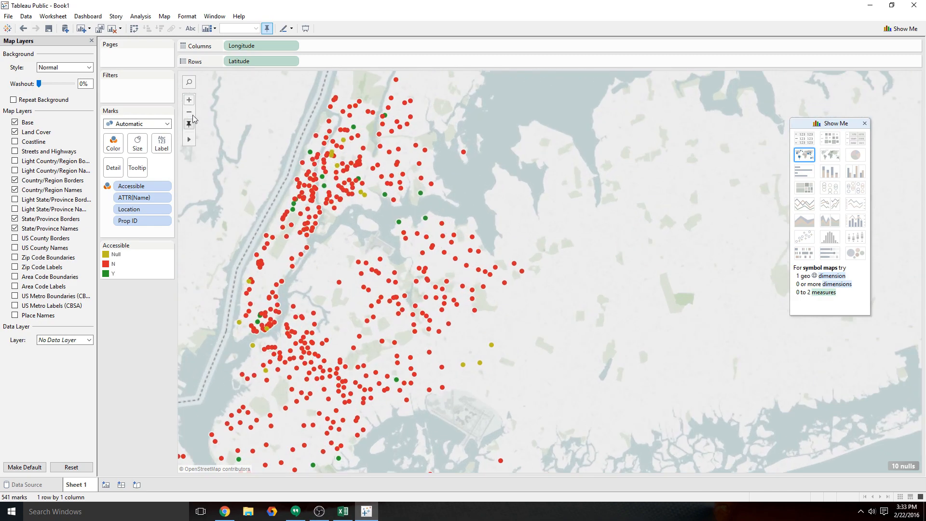
pyautogui.moveTo(244, 157); pyautogui.dragTo(322, 129)
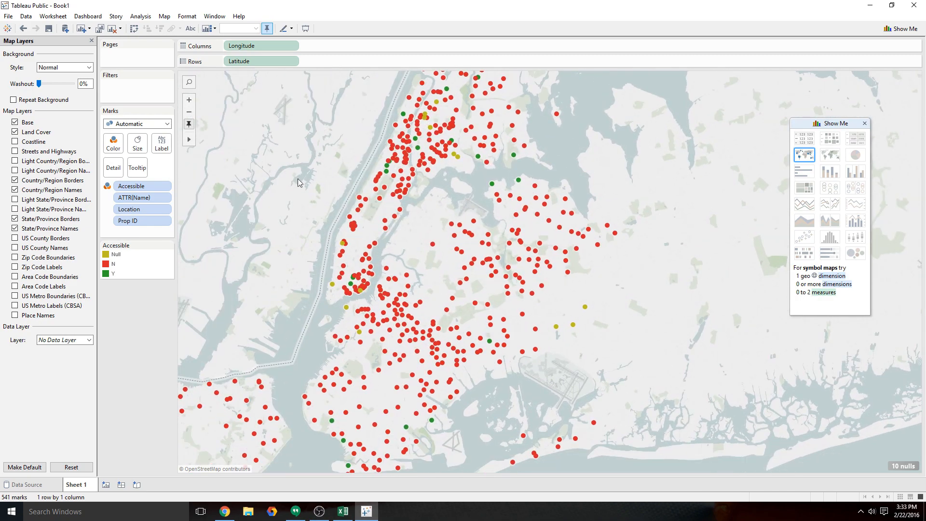
pyautogui.moveTo(297, 179); pyautogui.dragTo(334, 116)
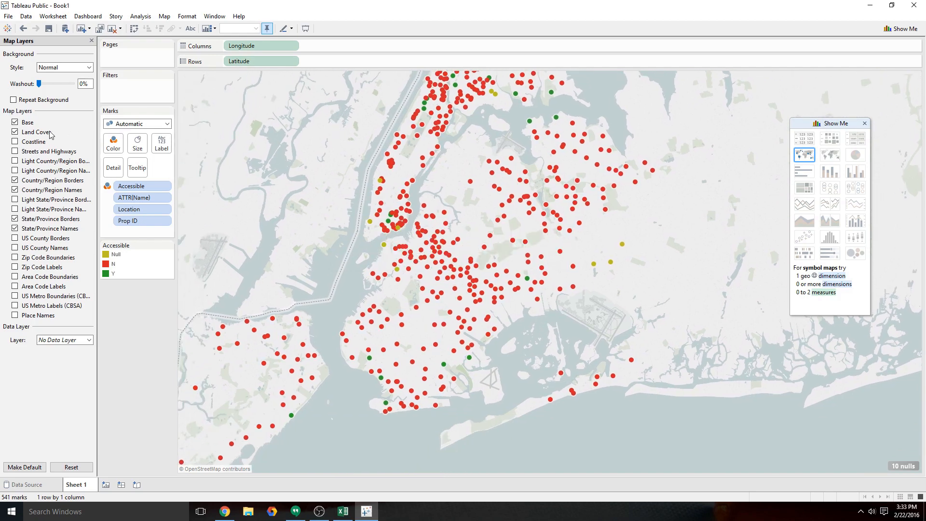
pyautogui.click(14, 142)
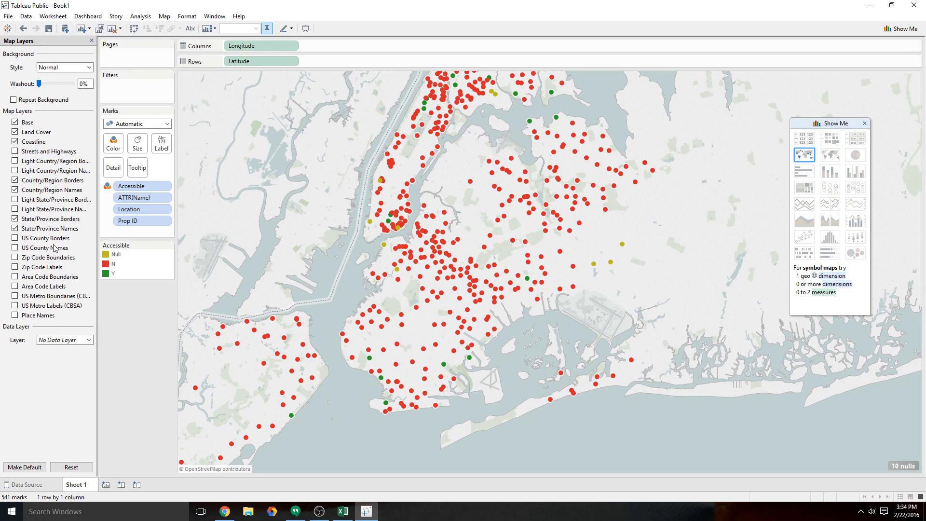
pyautogui.click(15, 315)
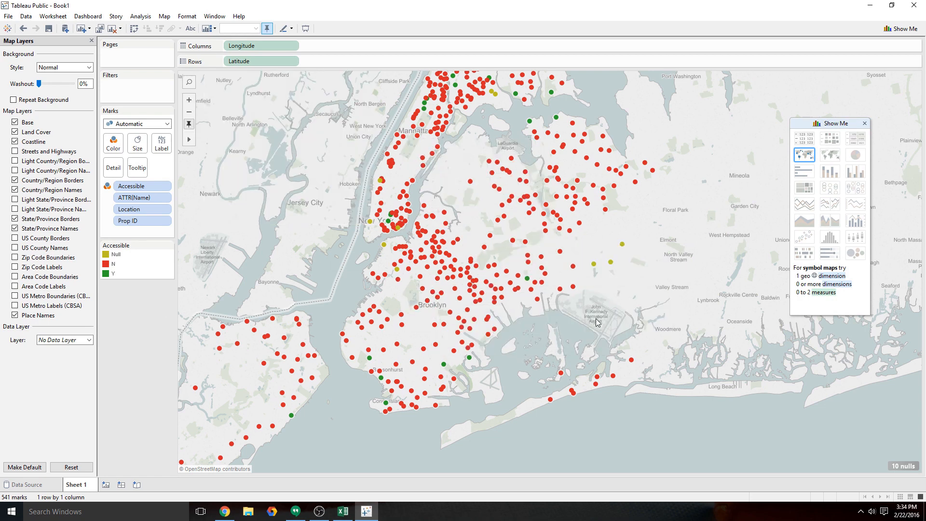
pyautogui.moveTo(602, 322); pyautogui.dragTo(598, 337)
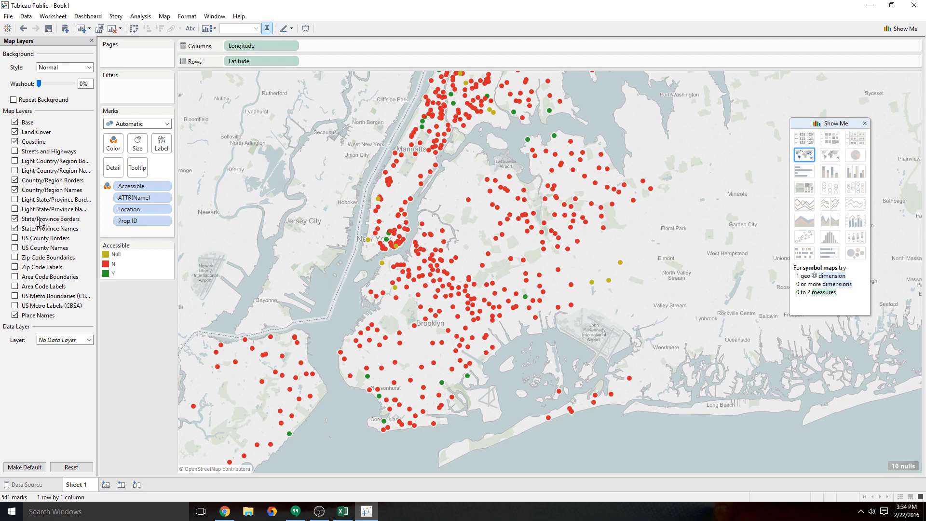
pyautogui.click(16, 152)
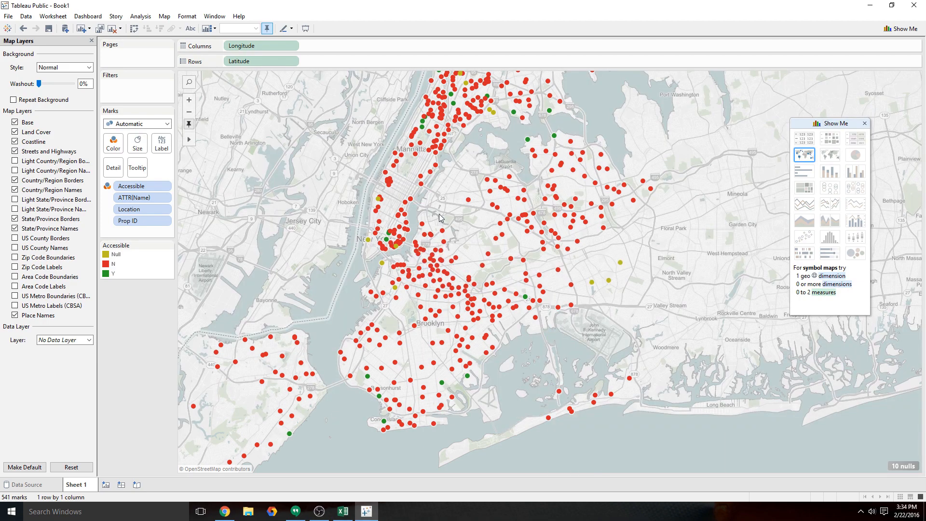
# Examine the added streets, highways and place names around Manhattan at close range and across the wider city
pyautogui.scroll(2, 438, 217)
pyautogui.scroll(1, 440, 214)
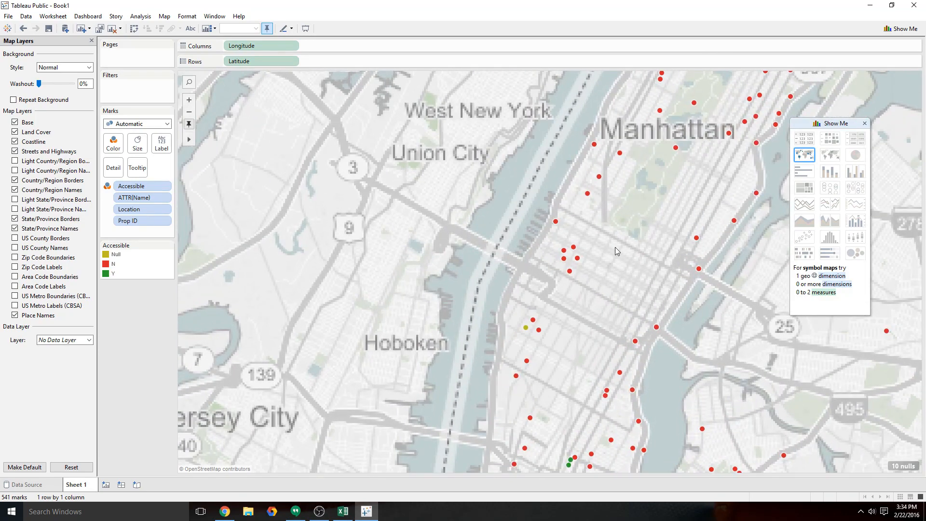
pyautogui.scroll(3, 612, 247)
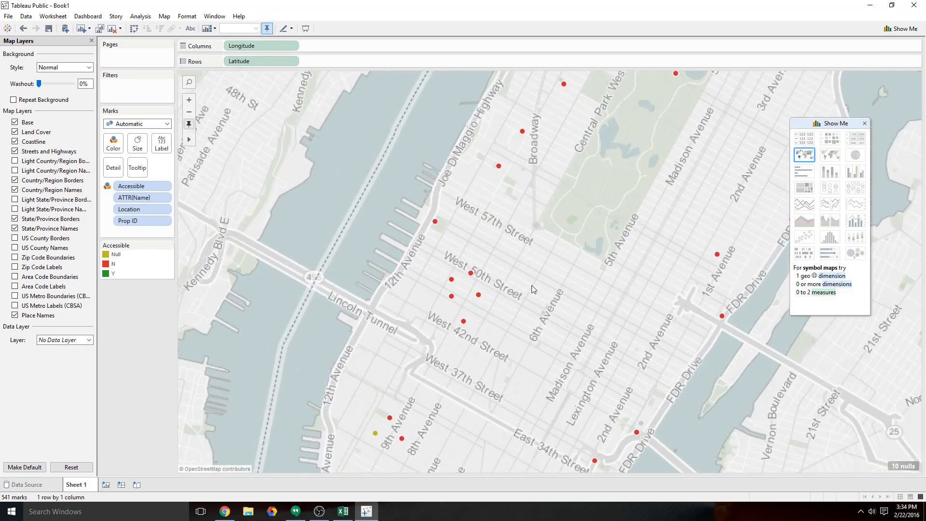
pyautogui.scroll(-2, 522, 296)
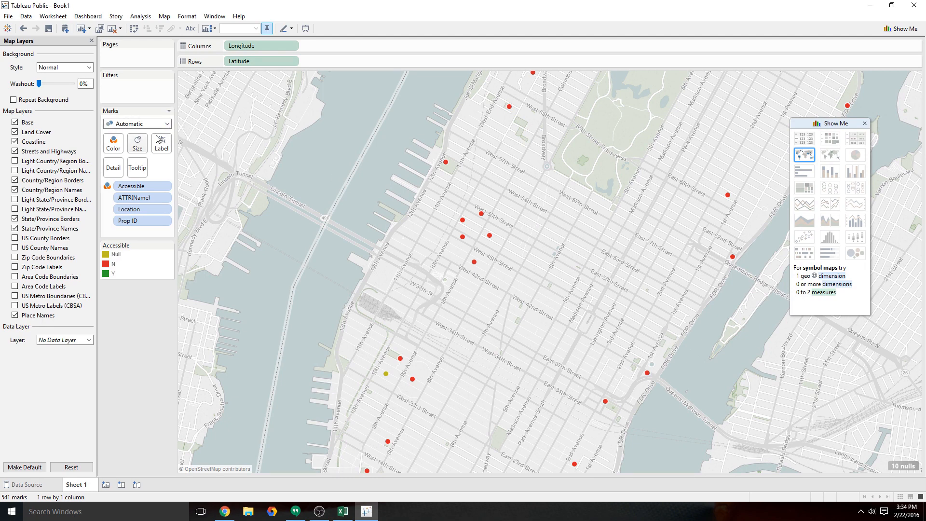
pyautogui.click(190, 113)
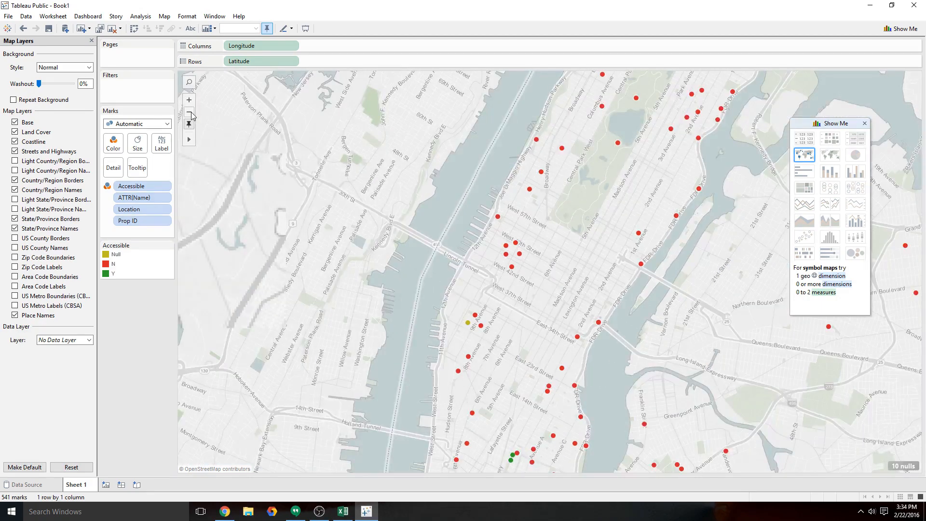
pyautogui.click(192, 114)
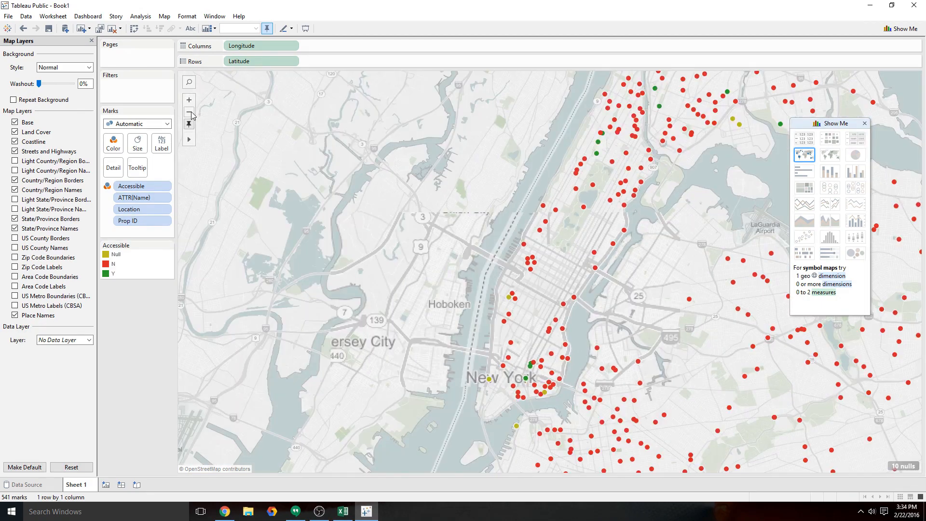
pyautogui.moveTo(437, 268); pyautogui.dragTo(292, 139)
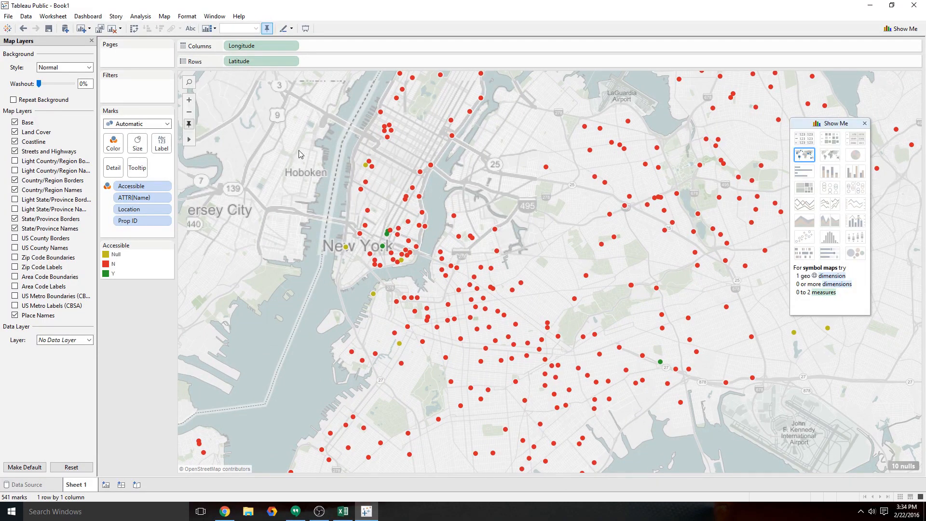
pyautogui.click(189, 112)
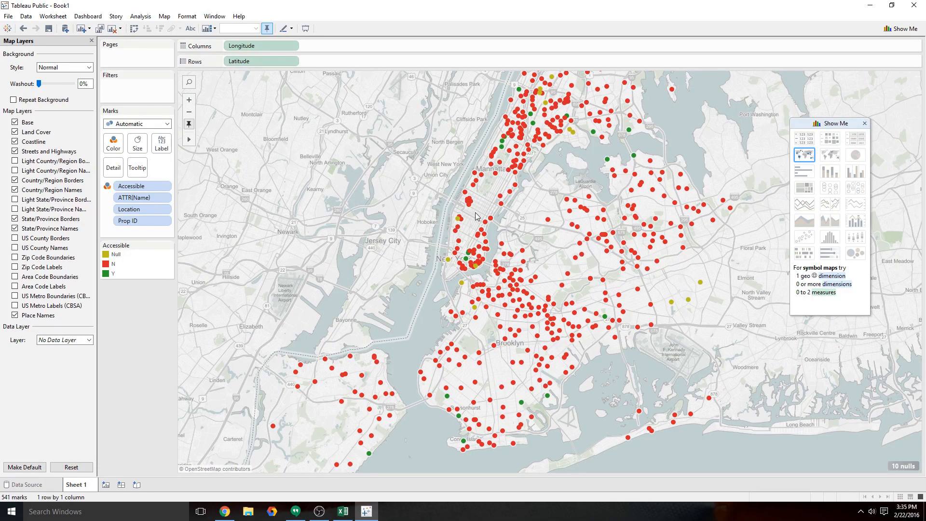
# Examine the courts near Grand Street and Bushwick Avenue in Brooklyn at street level, including the tooltip of the Scholes St. playground
pyautogui.click(189, 101)
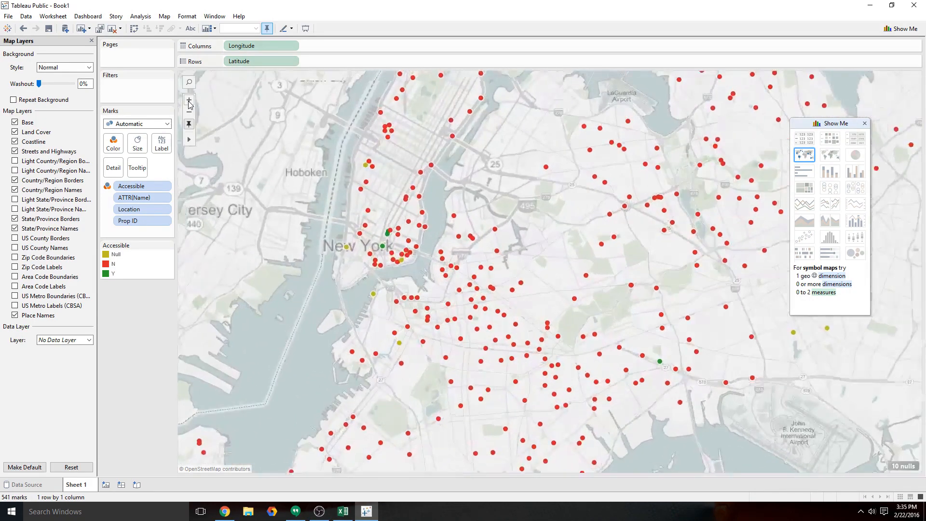
pyautogui.click(188, 101)
pyautogui.click(189, 101)
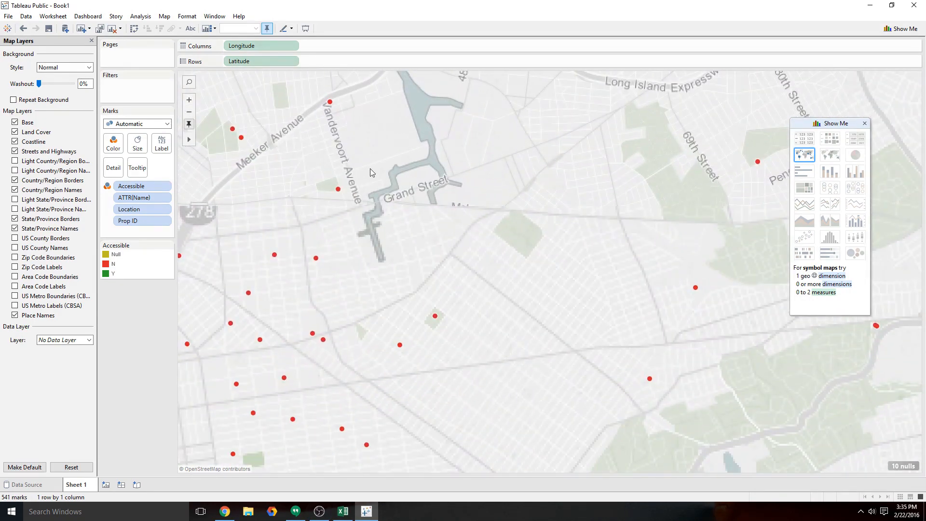
pyautogui.moveTo(370, 171); pyautogui.dragTo(473, 182)
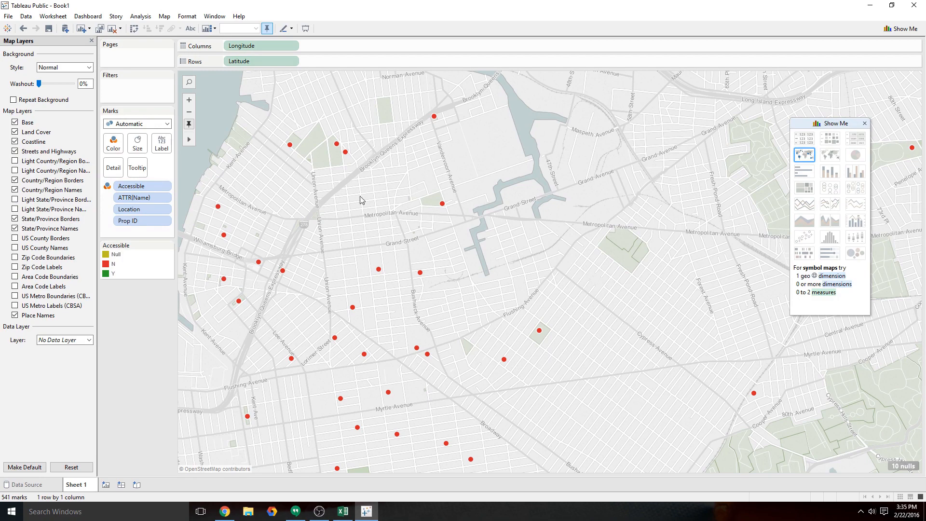
pyautogui.moveTo(376, 247); pyautogui.dragTo(374, 204)
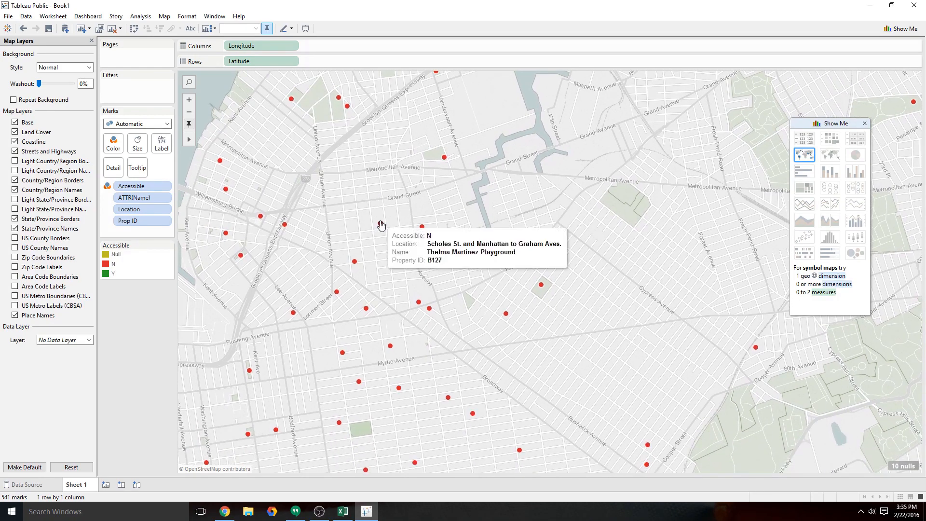
pyautogui.click(193, 99)
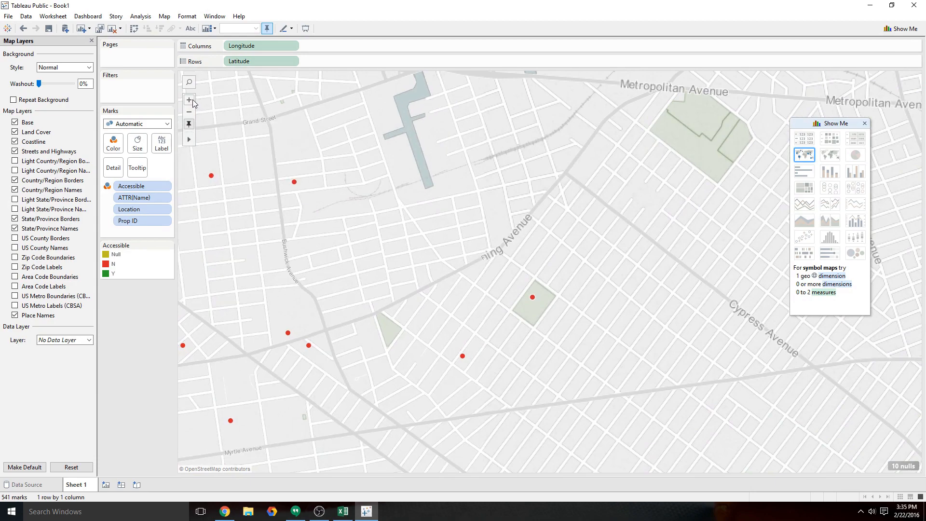
pyautogui.click(189, 100)
pyautogui.moveTo(315, 187); pyautogui.dragTo(573, 186)
pyautogui.moveTo(439, 194); pyautogui.dragTo(609, 232)
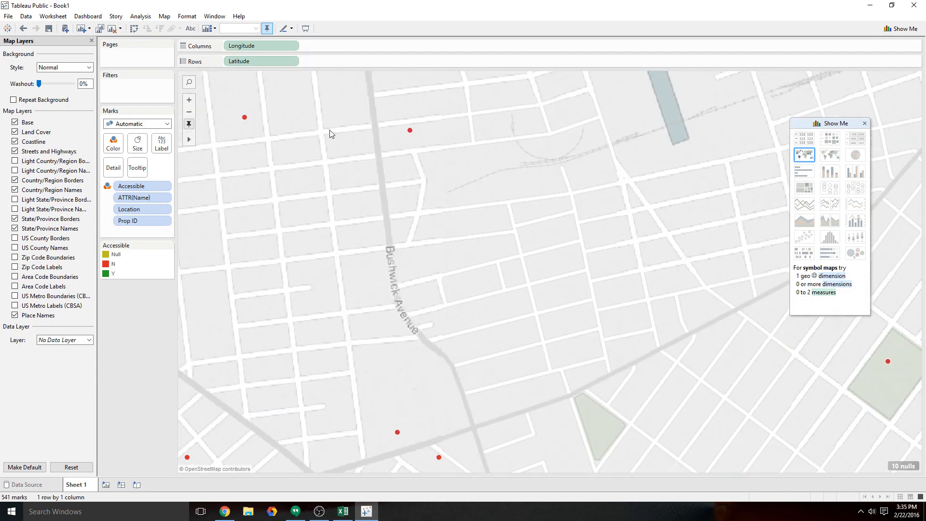
pyautogui.moveTo(313, 127); pyautogui.dragTo(383, 163)
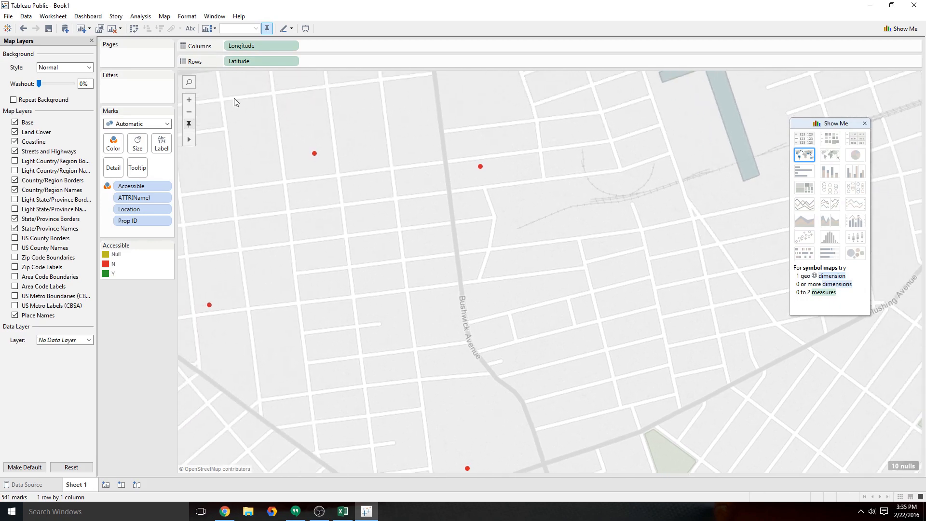
pyautogui.click(189, 100)
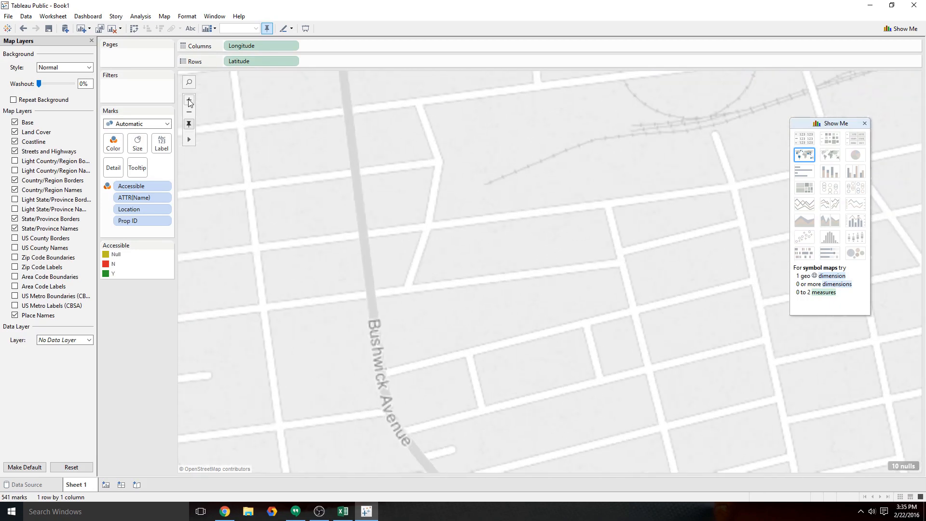
pyautogui.moveTo(314, 153); pyautogui.dragTo(521, 250)
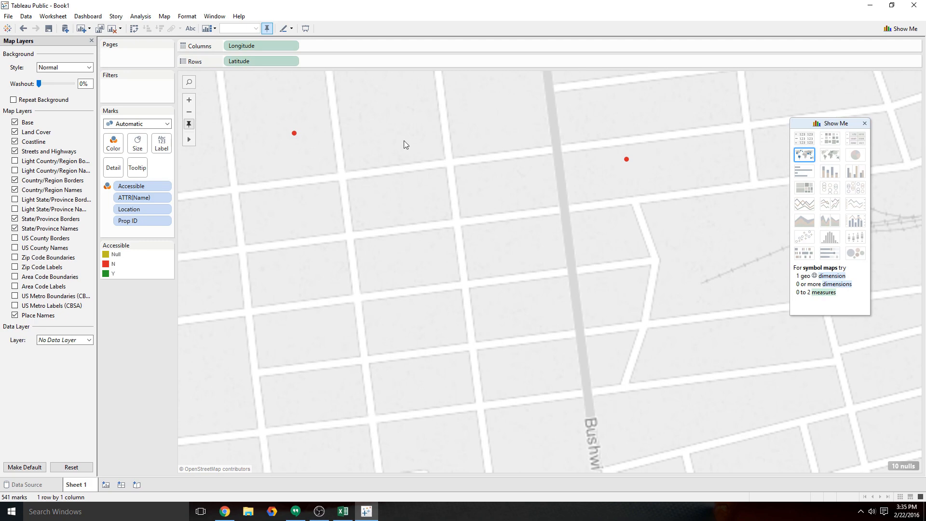
pyautogui.moveTo(404, 144); pyautogui.dragTo(417, 195)
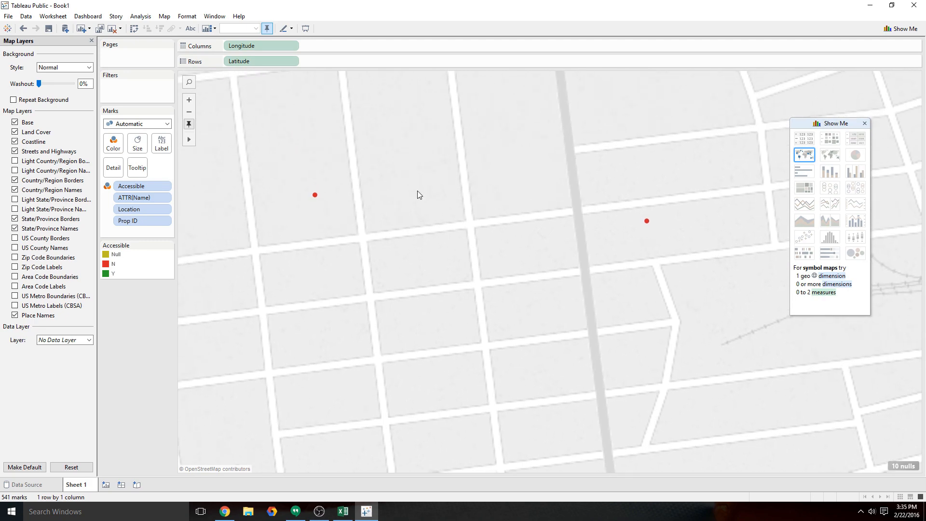
pyautogui.click(189, 101)
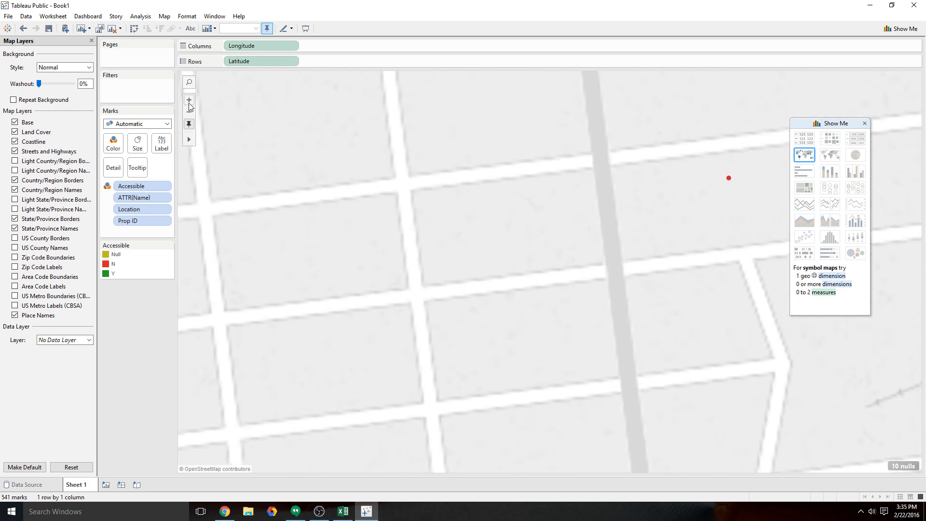
pyautogui.moveTo(338, 168); pyautogui.dragTo(576, 254)
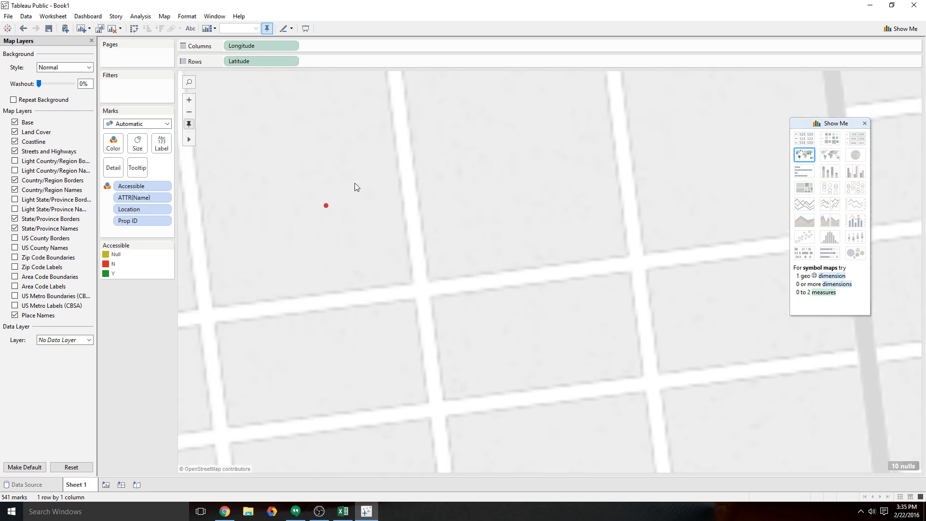
pyautogui.click(193, 114)
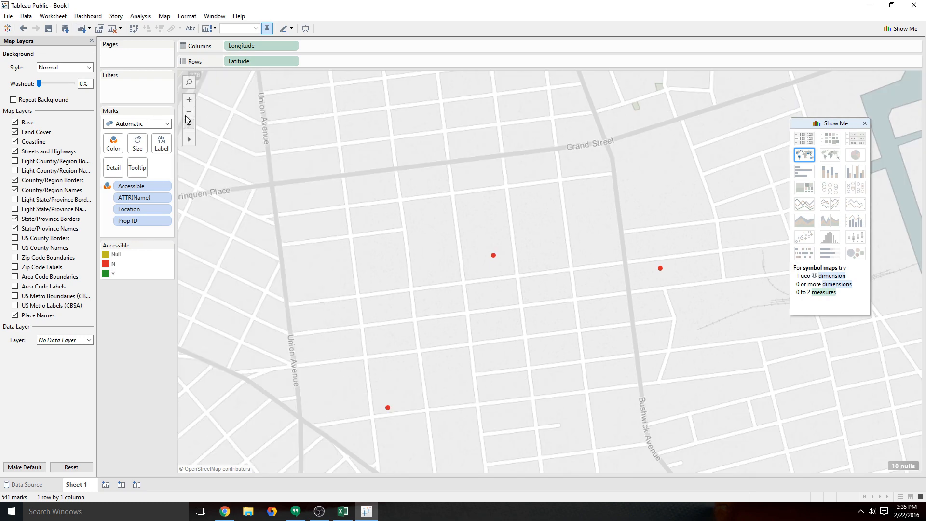
pyautogui.click(188, 113)
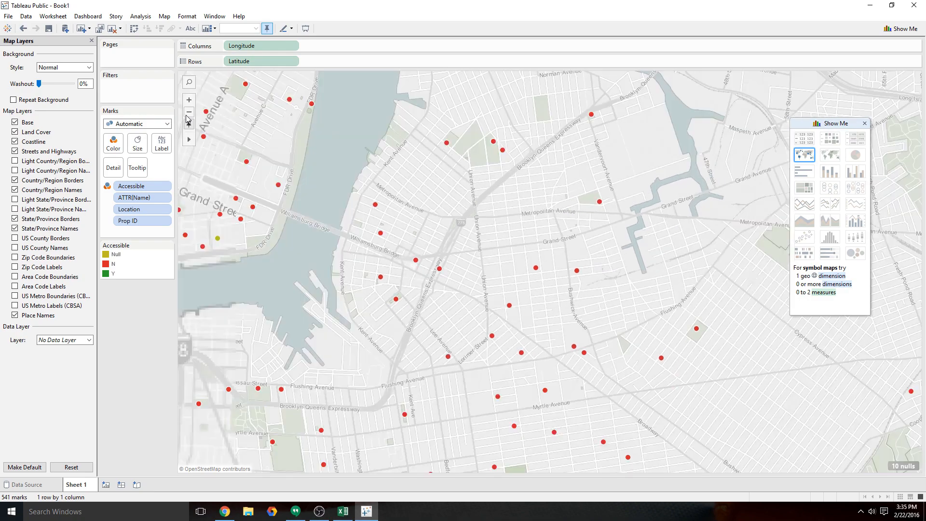
# Try the US Metro Boundaries layer on the background map around New York City, and turn it off again
pyautogui.click(188, 112)
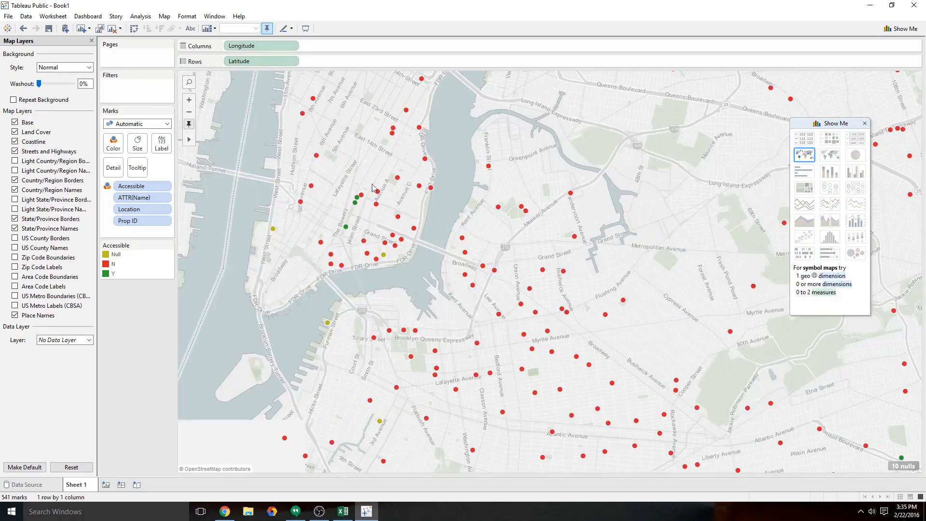
pyautogui.moveTo(331, 248); pyautogui.dragTo(371, 188)
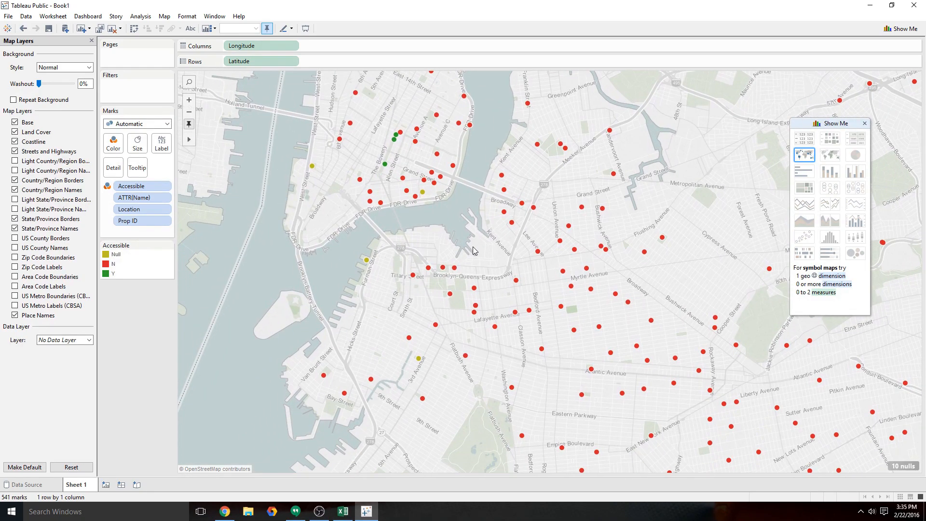
pyautogui.click(14, 287)
pyautogui.click(189, 112)
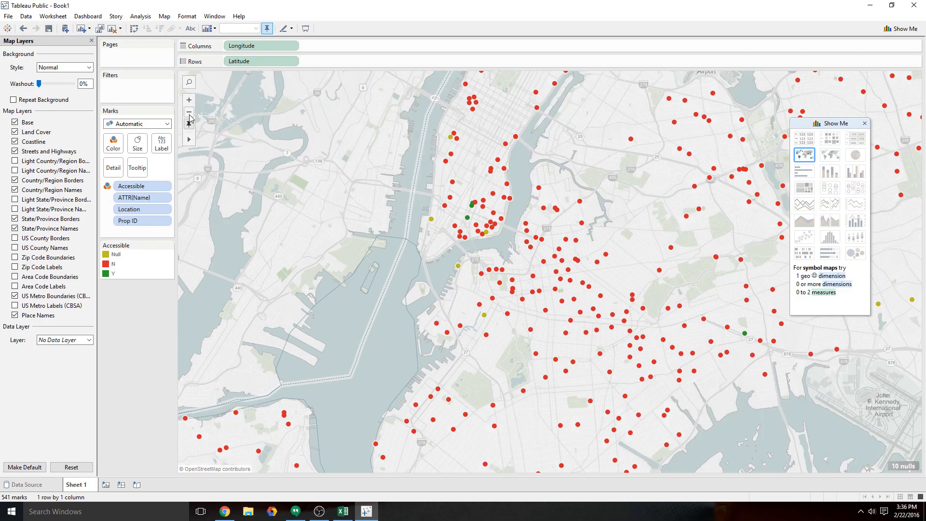
pyautogui.click(189, 112)
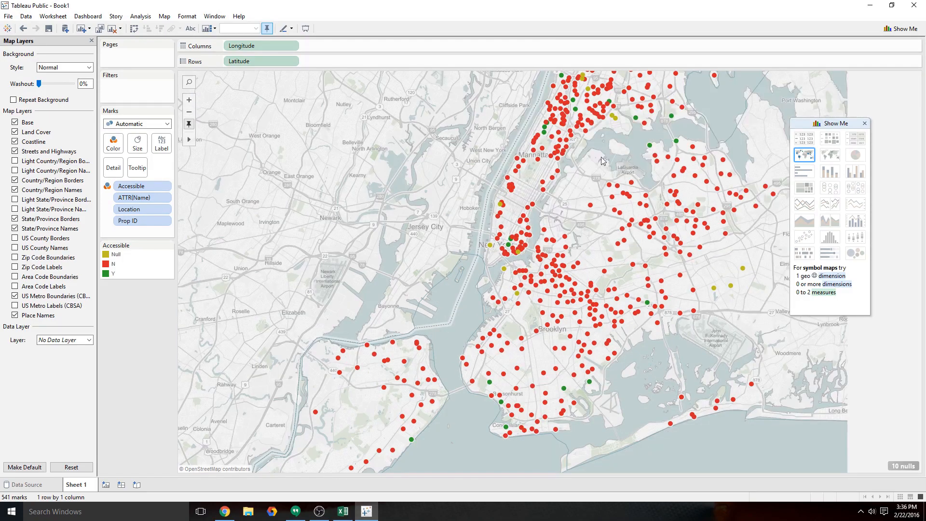
pyautogui.moveTo(602, 161); pyautogui.dragTo(467, 225)
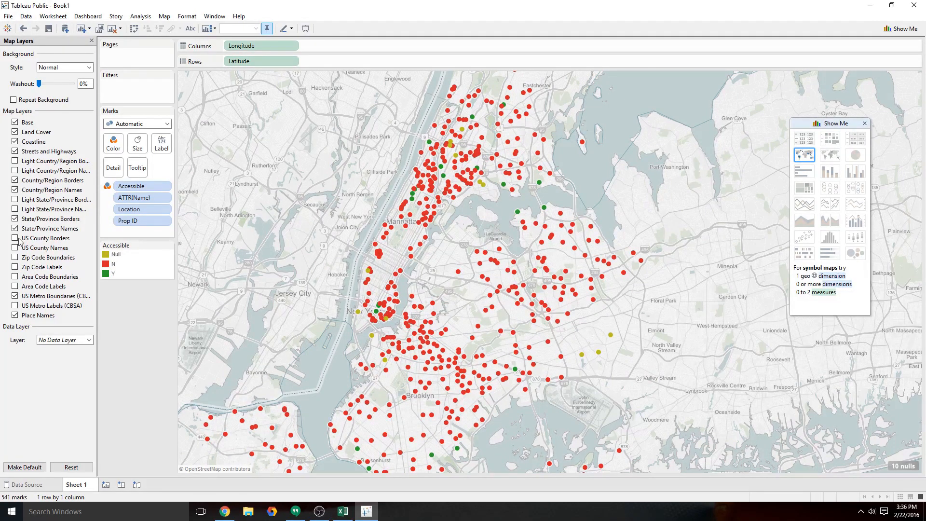
pyautogui.click(14, 296)
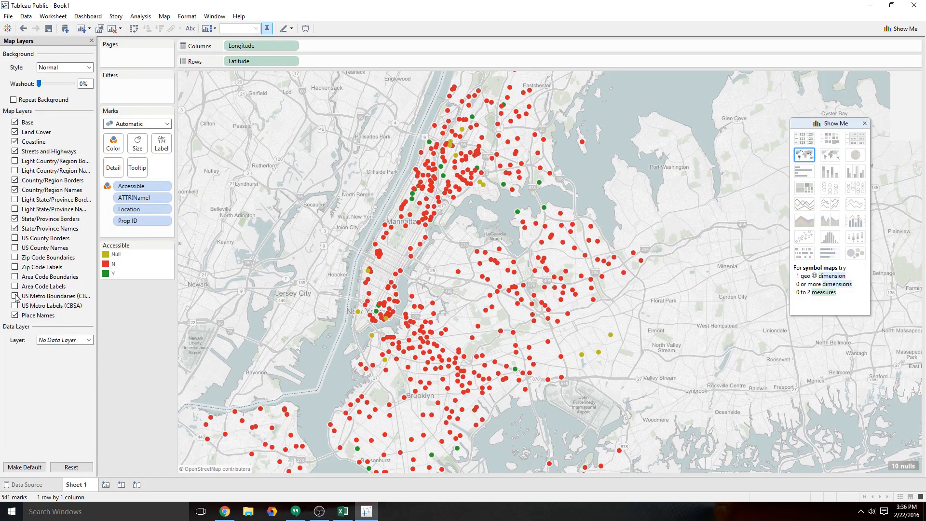
# Try the Zip Code Labels and Zip Code Boundaries layers one after the other, turning each off again after viewing it
pyautogui.click(15, 267)
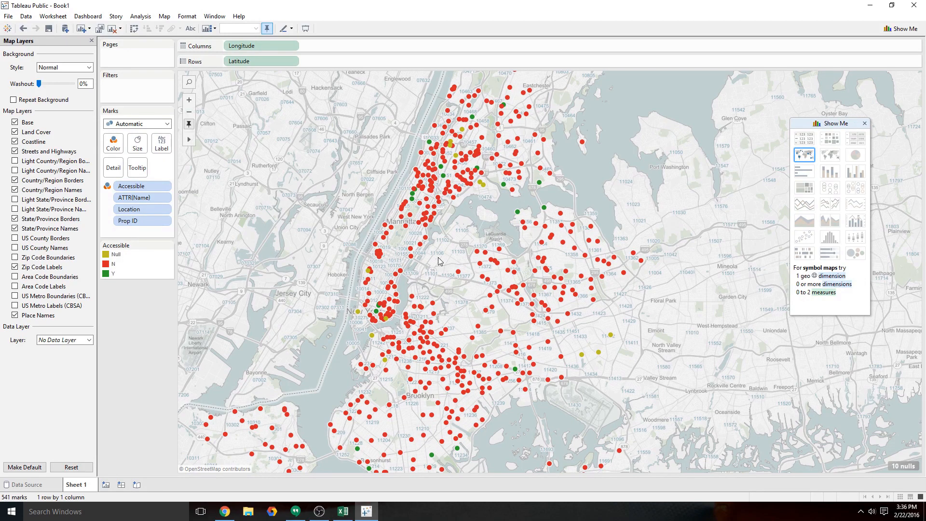
pyautogui.click(14, 266)
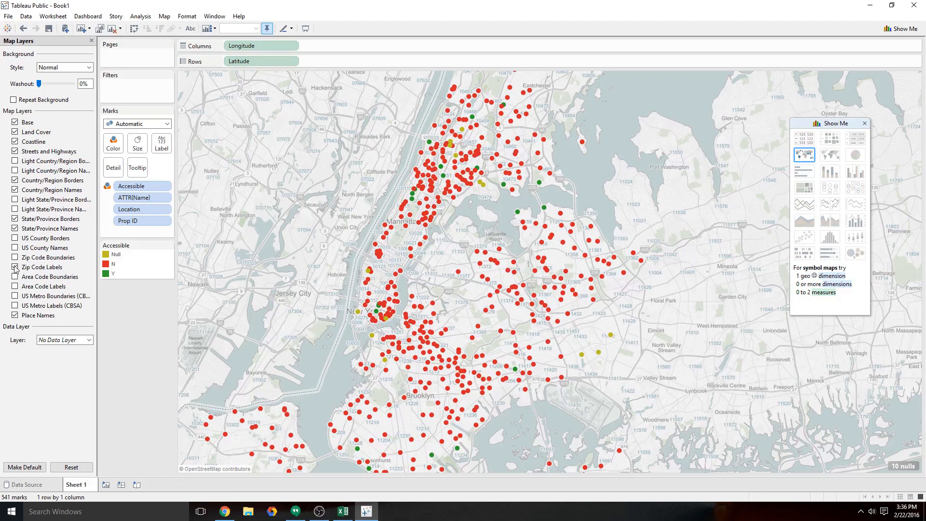
pyautogui.click(15, 258)
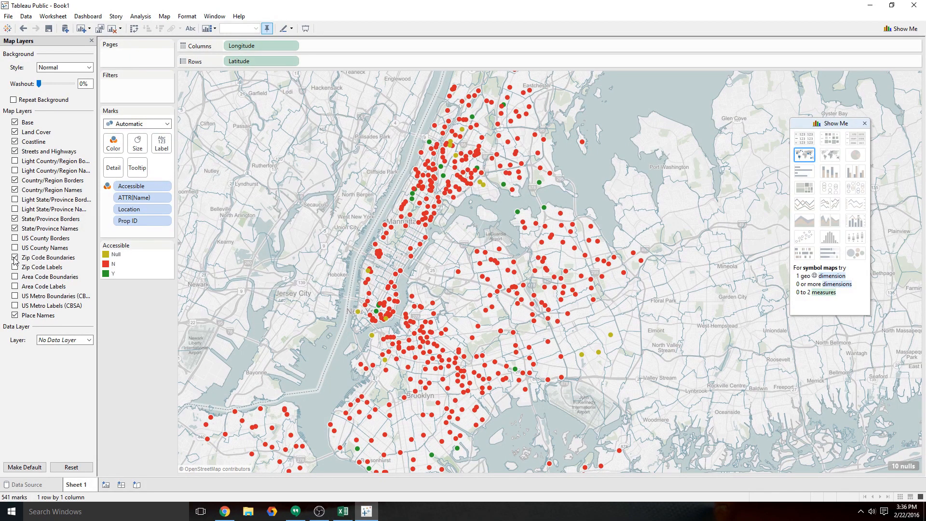
pyautogui.moveTo(356, 303)
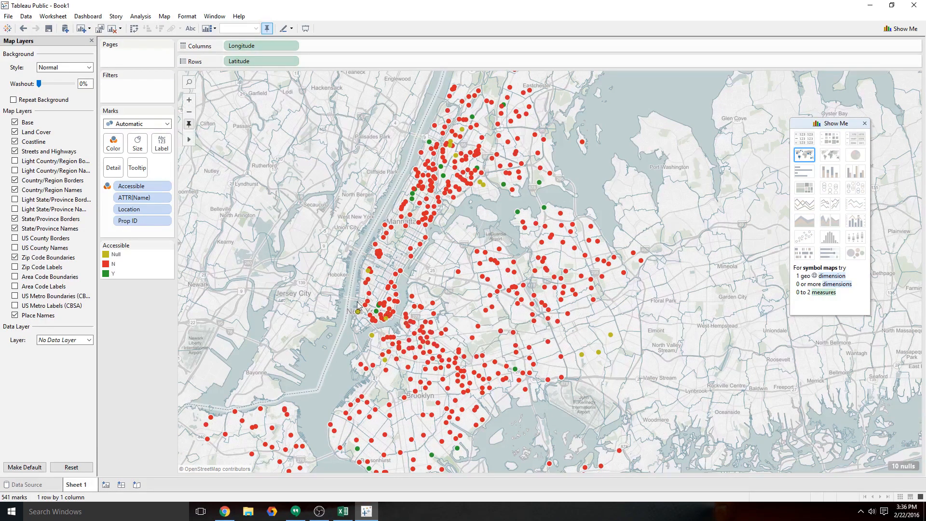
pyautogui.click(191, 101)
pyautogui.click(191, 100)
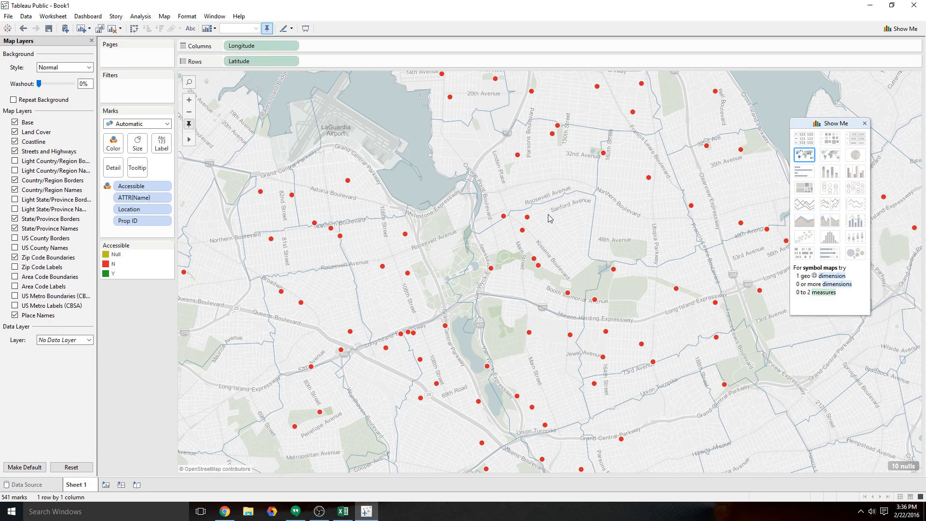
pyautogui.moveTo(555, 146); pyautogui.dragTo(500, 273)
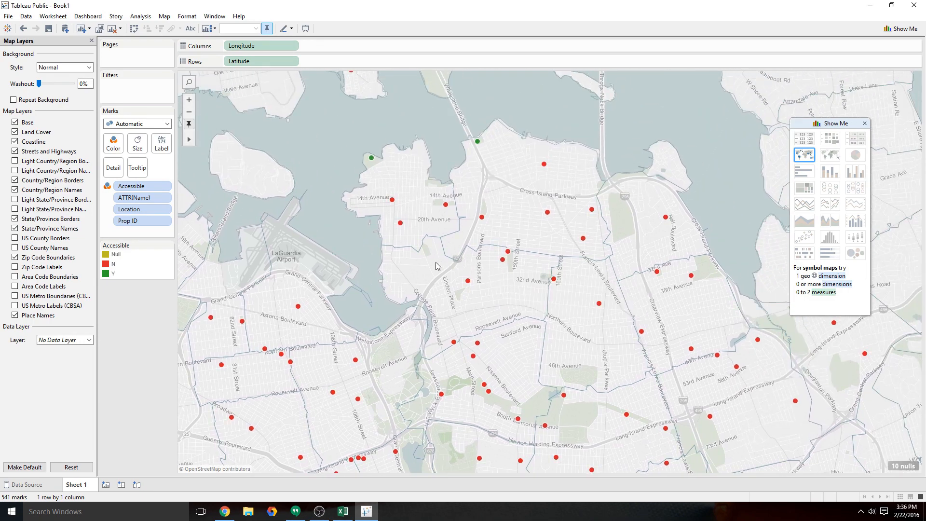
pyautogui.moveTo(436, 264); pyautogui.dragTo(487, 222)
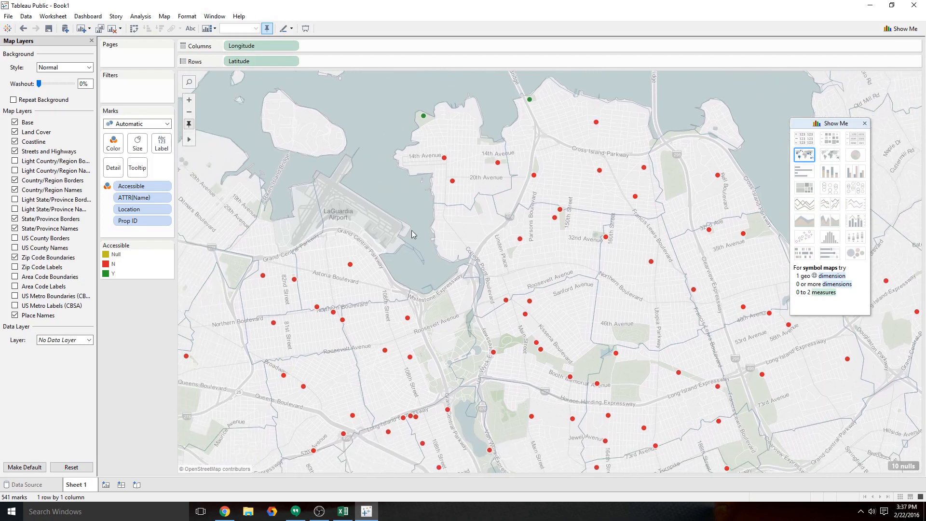
pyautogui.click(15, 258)
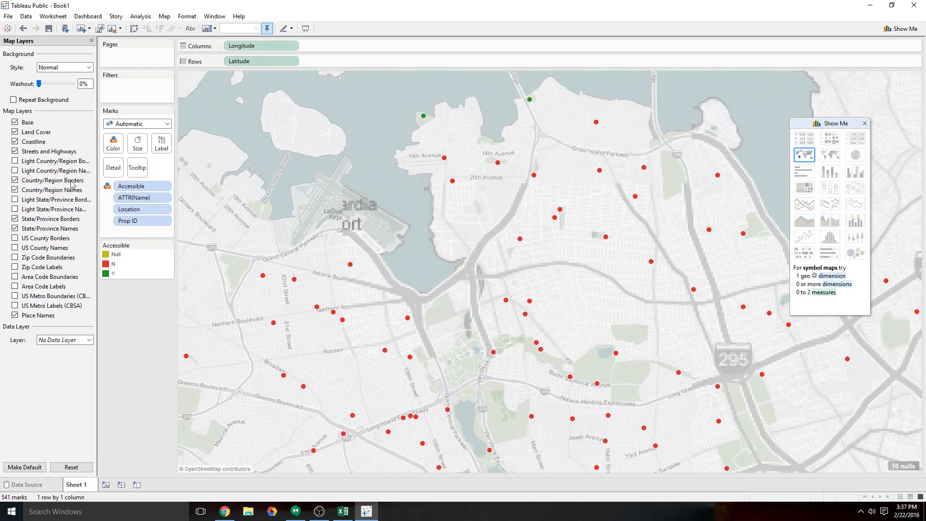
# Examine the courts across the Bronx, Manhattan and Queens, including the tooltips of Julius Richman Park, Belmont Playground and Grand Playground
pyautogui.click(188, 112)
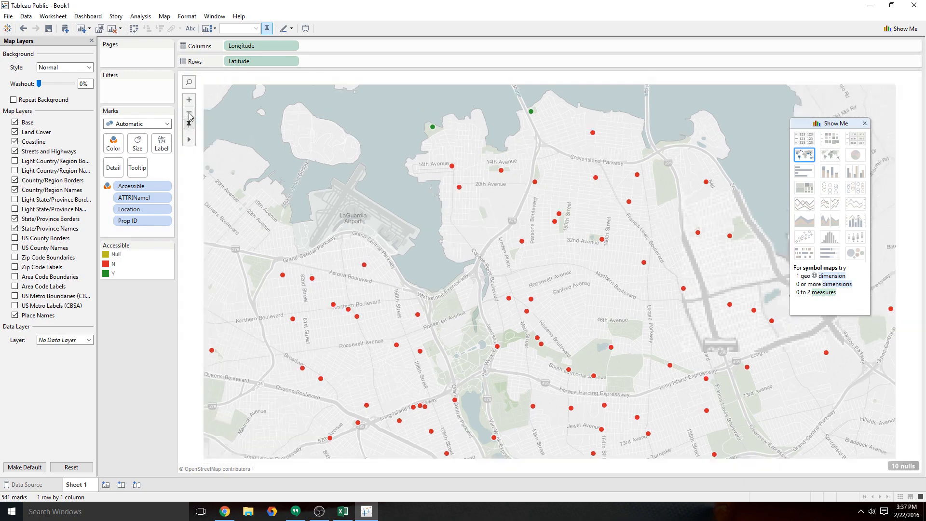
pyautogui.click(189, 113)
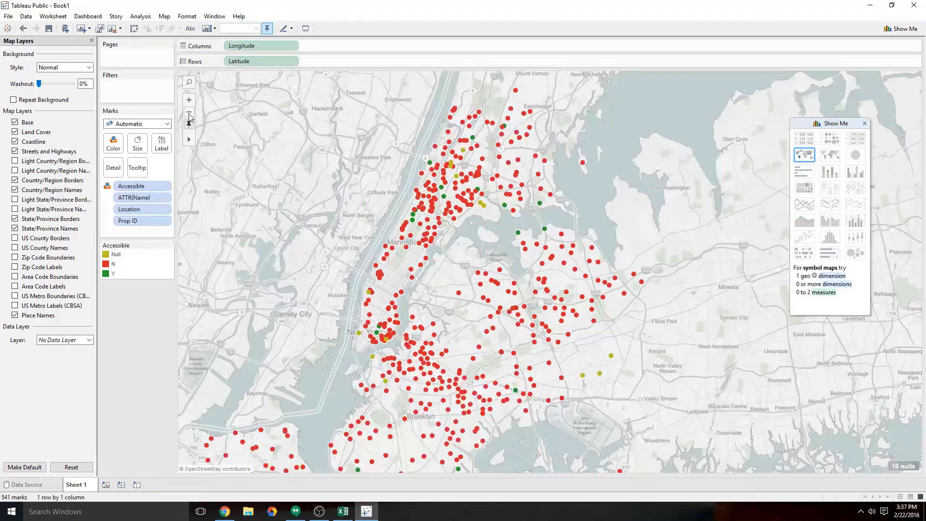
pyautogui.moveTo(397, 146); pyautogui.dragTo(333, 182)
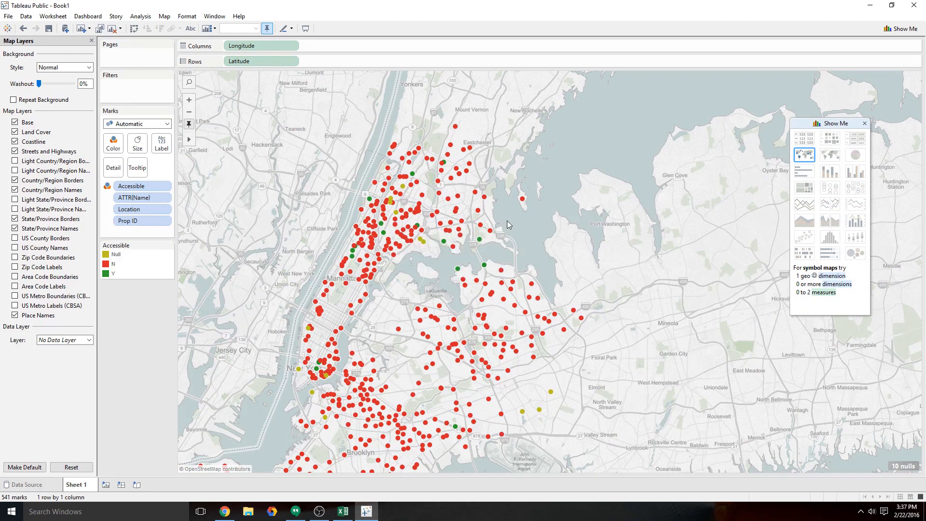
pyautogui.moveTo(522, 199)
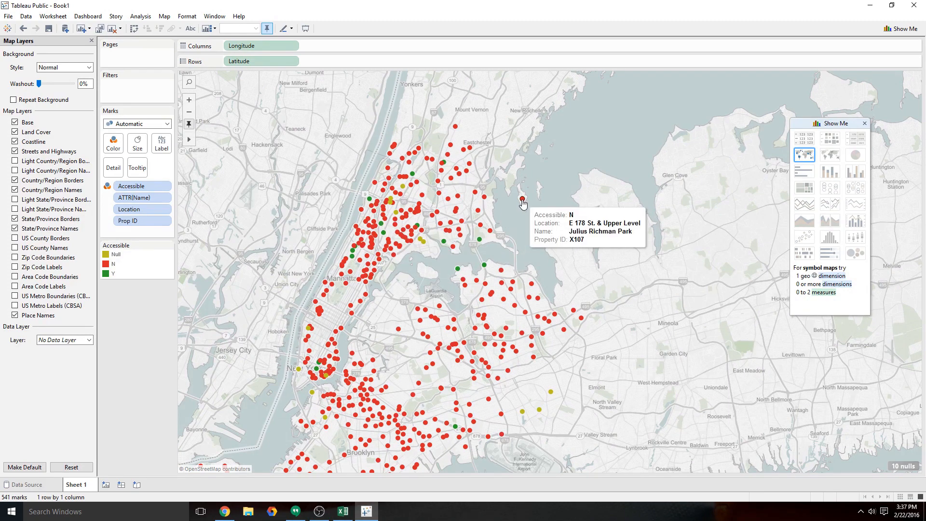
pyautogui.moveTo(422, 198)
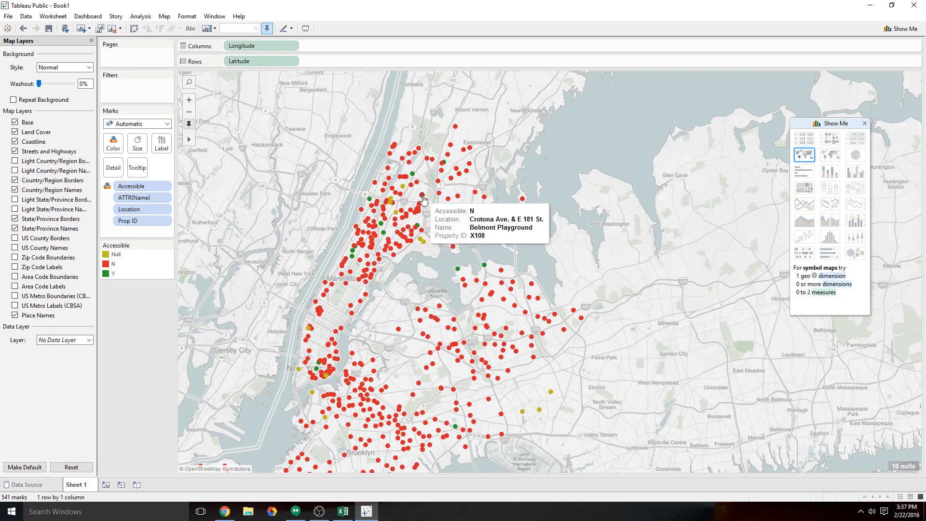
pyautogui.moveTo(410, 170)
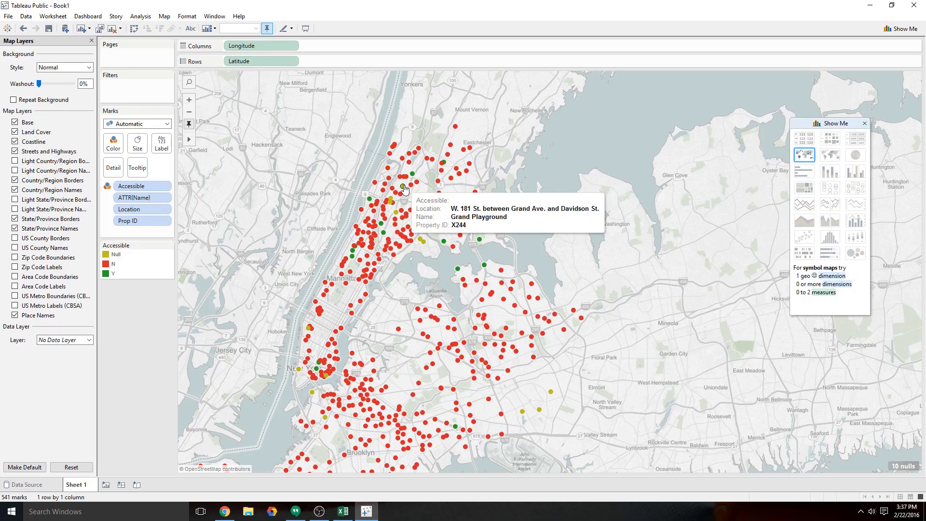
pyautogui.moveTo(416, 278); pyautogui.dragTo(472, 201)
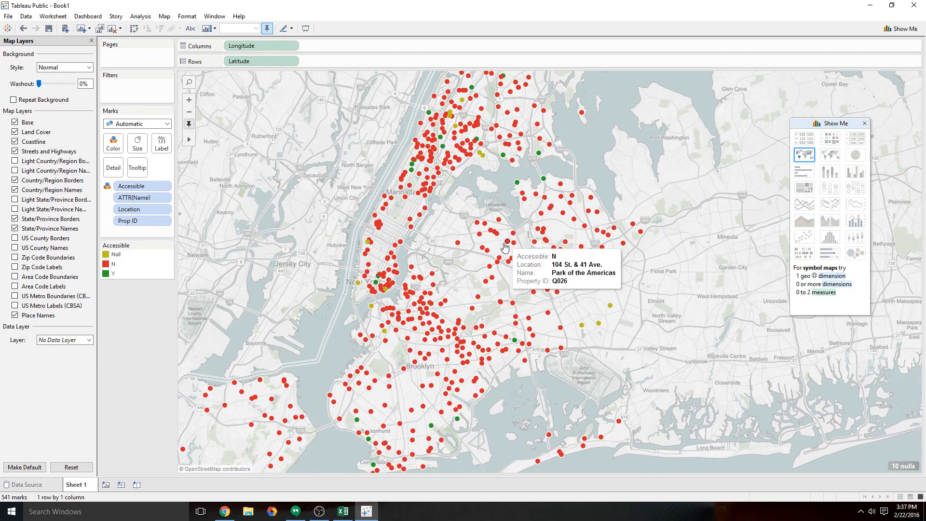
# Review the available US demographic data layers and apply Household Income (median) to the map
pyautogui.click(89, 340)
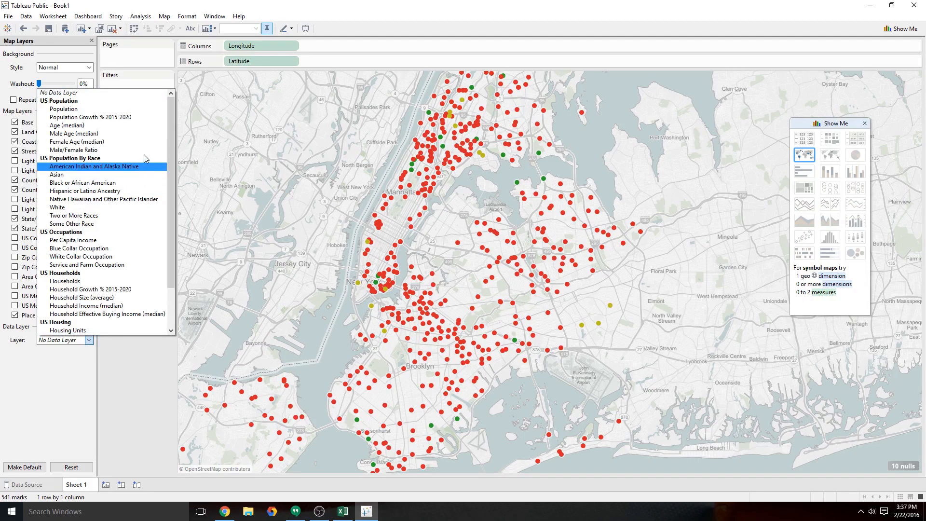
pyautogui.scroll(-2, 137, 229)
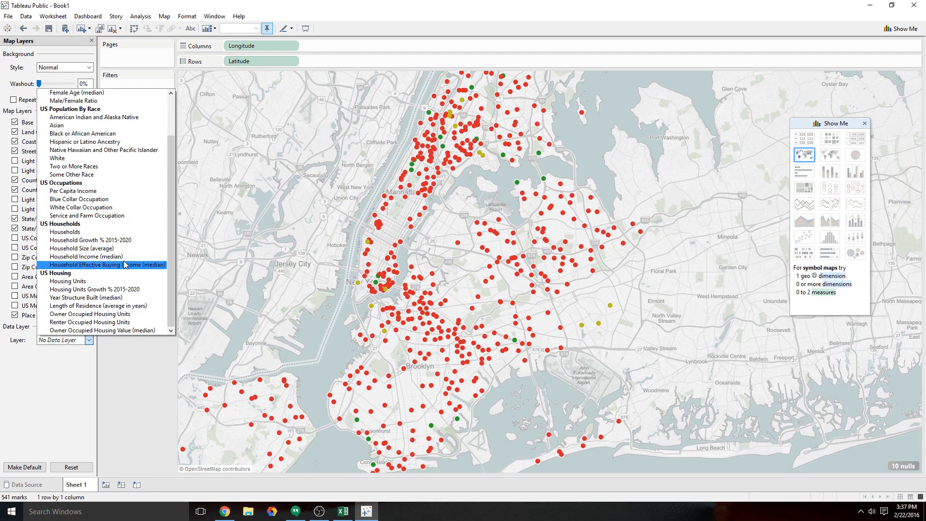
pyautogui.scroll(2, 130, 257)
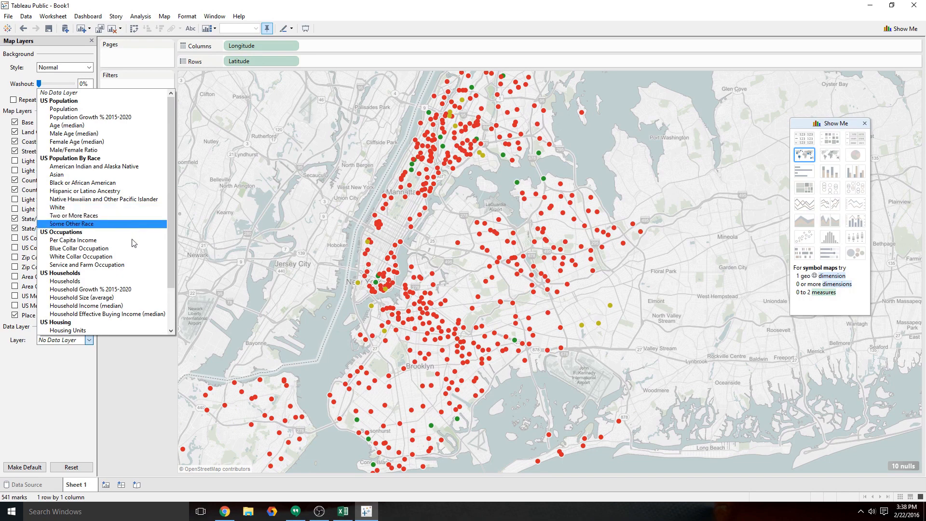
pyautogui.scroll(-1, 134, 249)
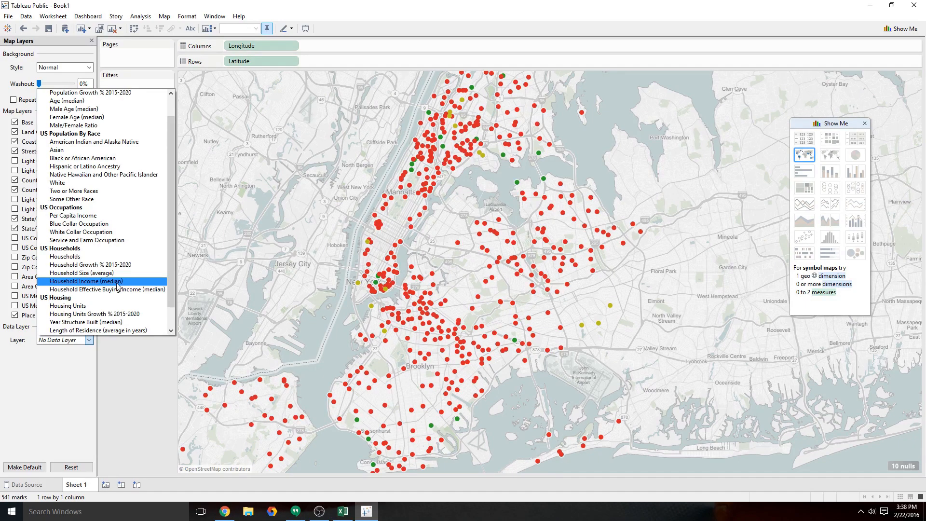
pyautogui.click(84, 282)
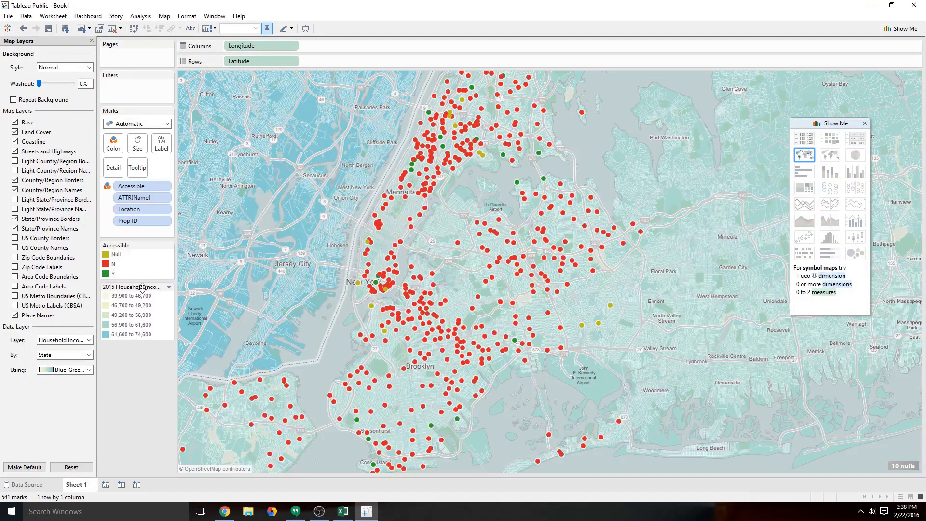
# Break the household income data layer down by County
pyautogui.click(168, 17)
pyautogui.click(168, 17)
pyautogui.click(48, 355)
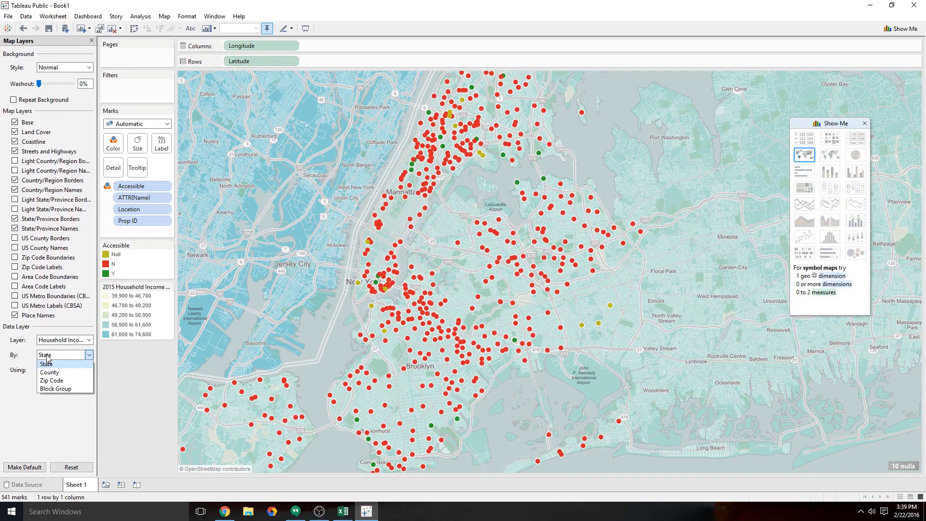
pyautogui.click(66, 375)
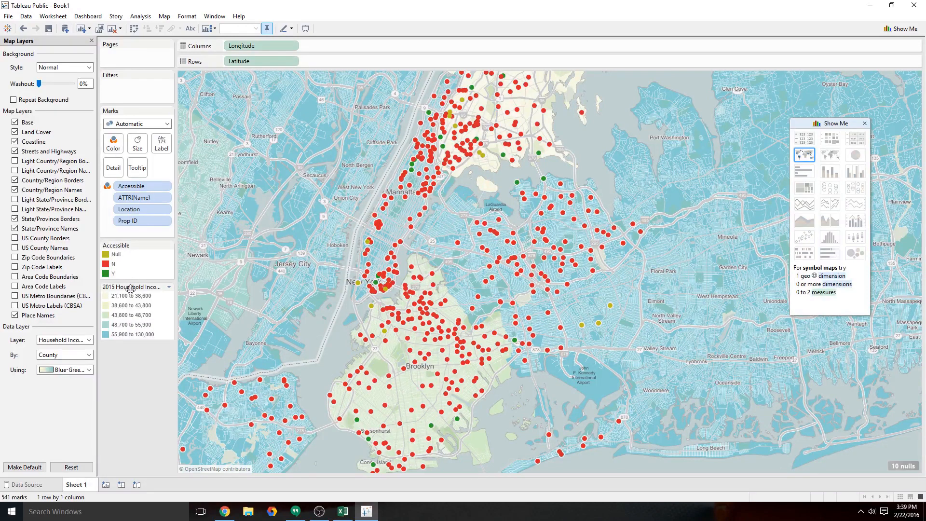
# Color the household income data layer with the Area Red-Green Diverging palette
pyautogui.click(118, 146)
pyautogui.click(125, 297)
pyautogui.click(72, 370)
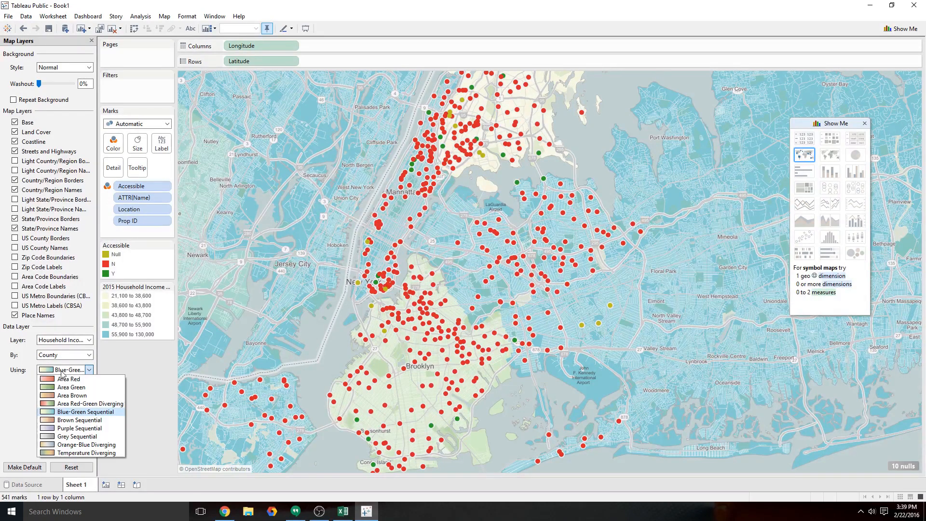
pyautogui.click(75, 404)
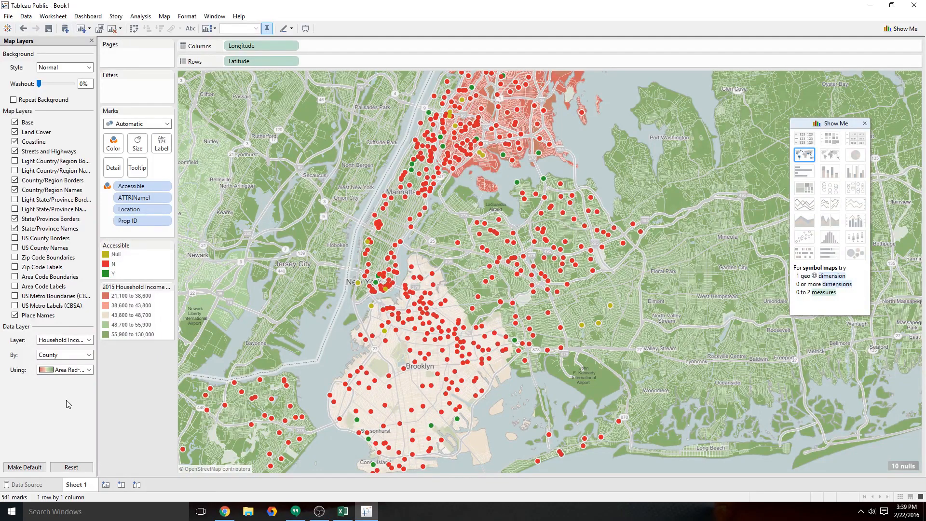
# Examine how the courts relate to the county income shading in the Bronx, Queens and Brooklyn, including the Julius Richman Park tooltip
pyautogui.moveTo(355, 175); pyautogui.dragTo(317, 199)
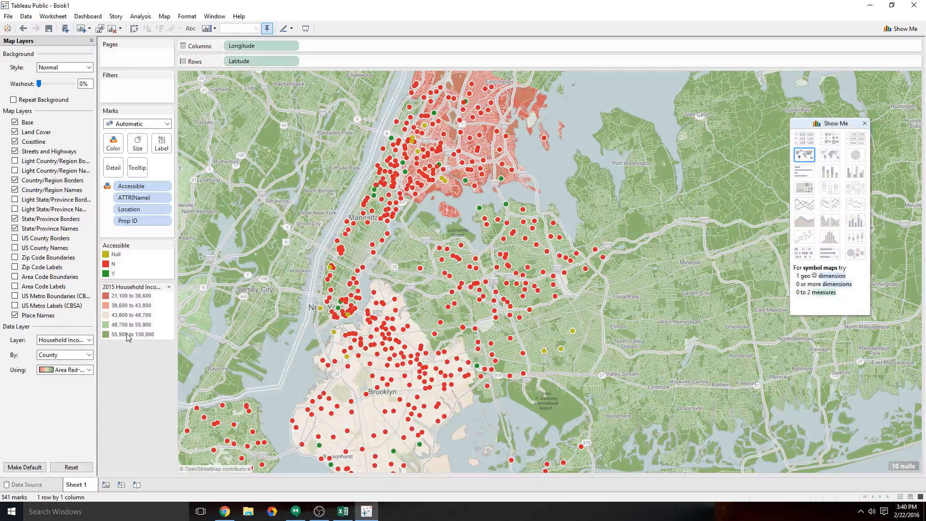
pyautogui.moveTo(322, 139); pyautogui.dragTo(272, 208)
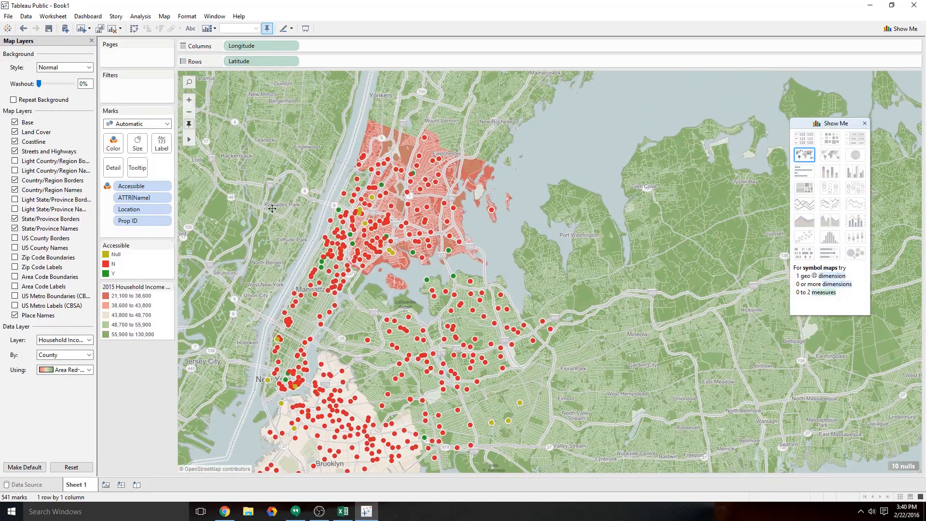
pyautogui.moveTo(438, 160)
pyautogui.moveTo(487, 212)
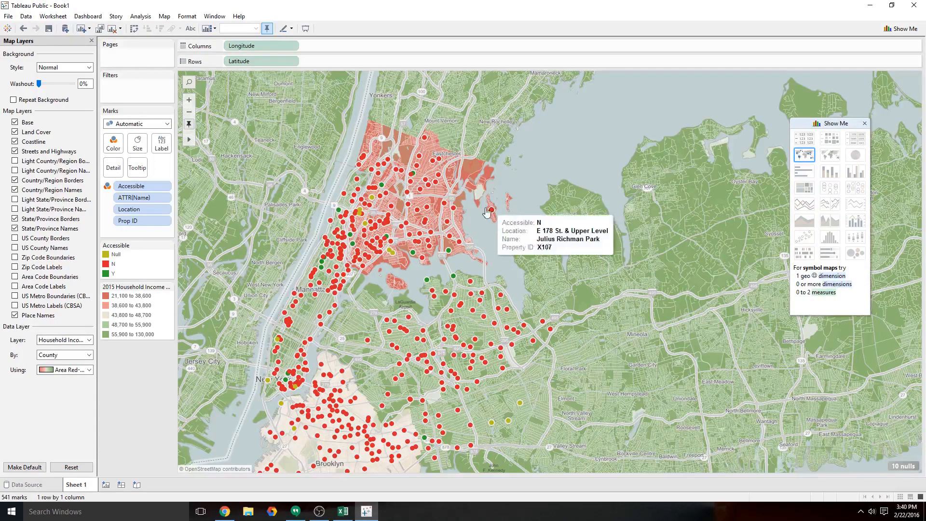
pyautogui.moveTo(535, 265); pyautogui.dragTo(525, 241)
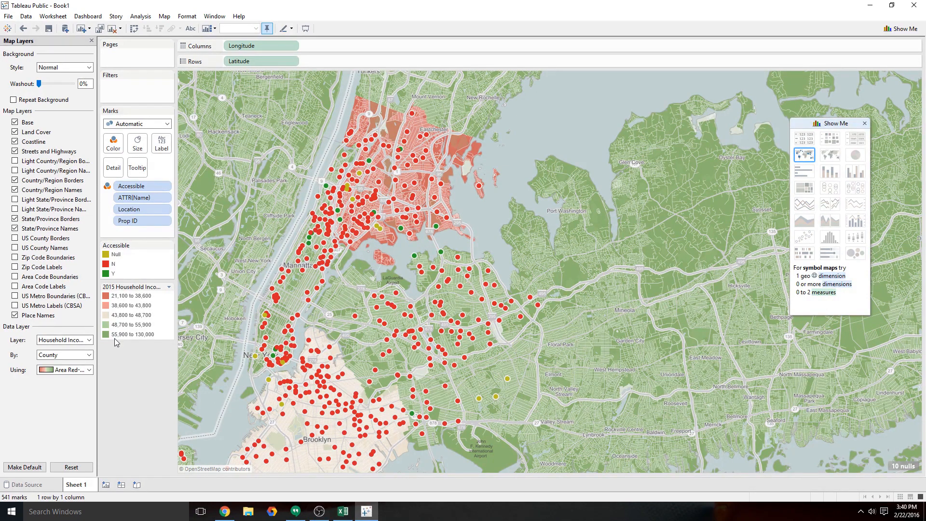
pyautogui.moveTo(431, 318)
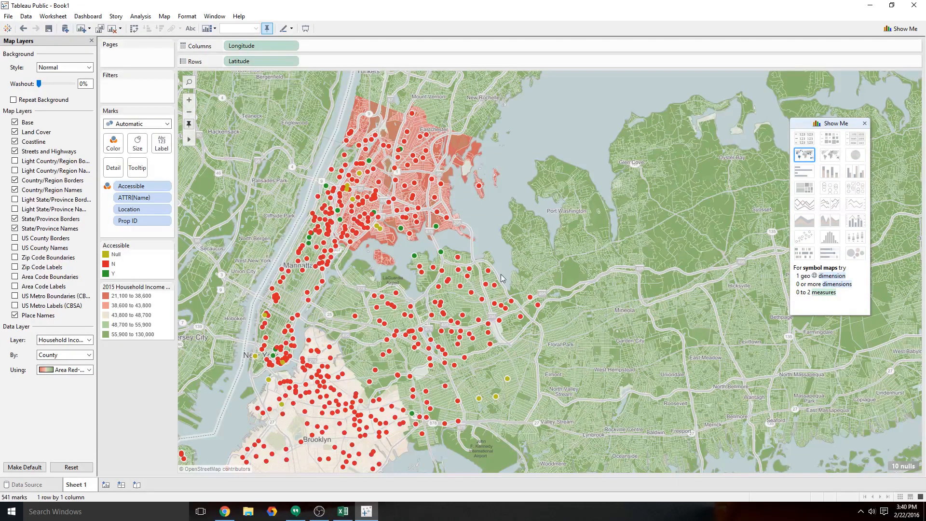
# Try the household income data layer by Zip Code, and set its breakdown to Block Group
pyautogui.moveTo(470, 270)
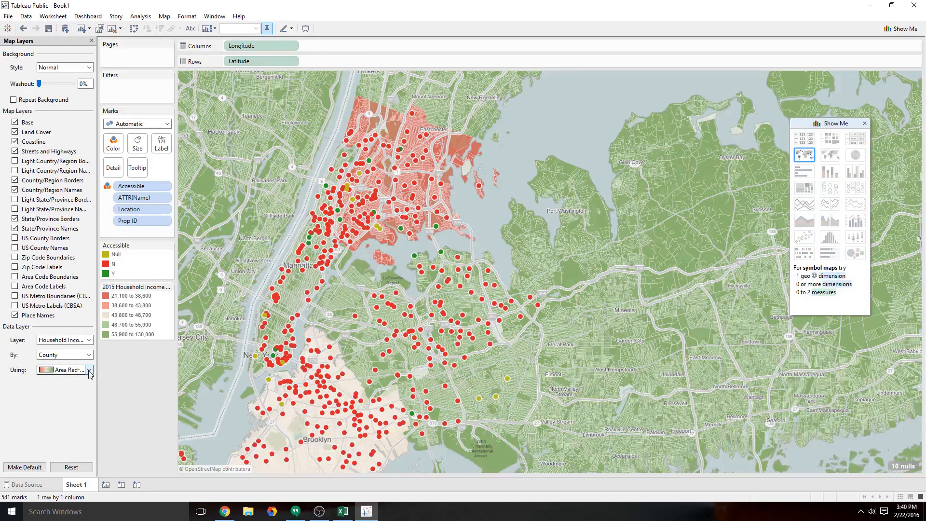
pyautogui.click(48, 355)
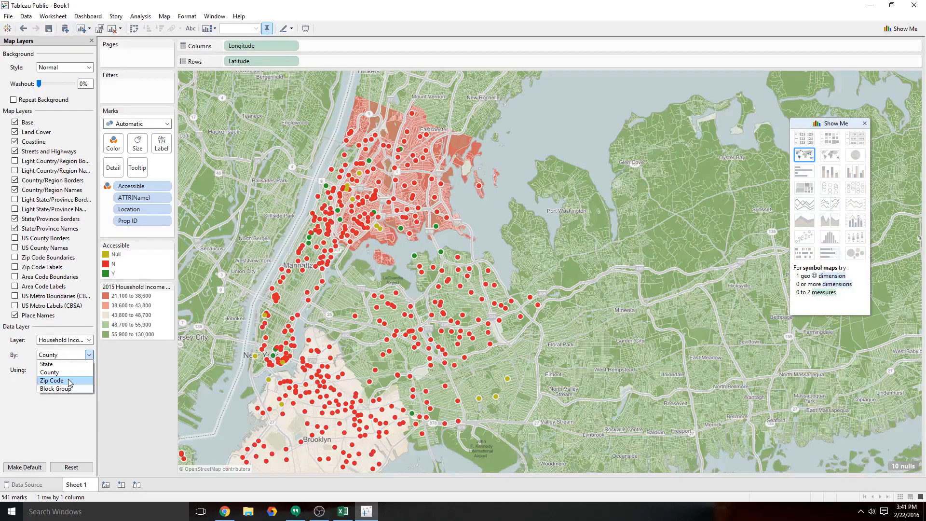
pyautogui.click(52, 381)
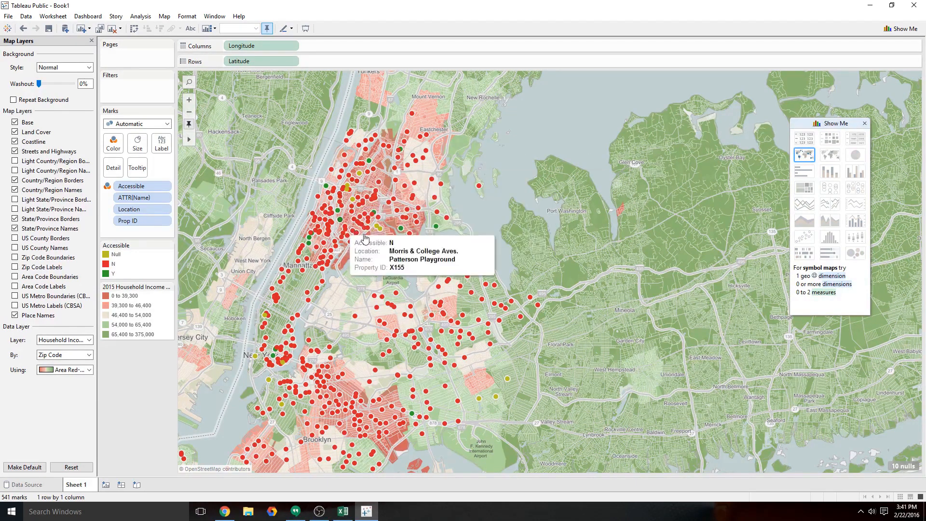
pyautogui.click(72, 355)
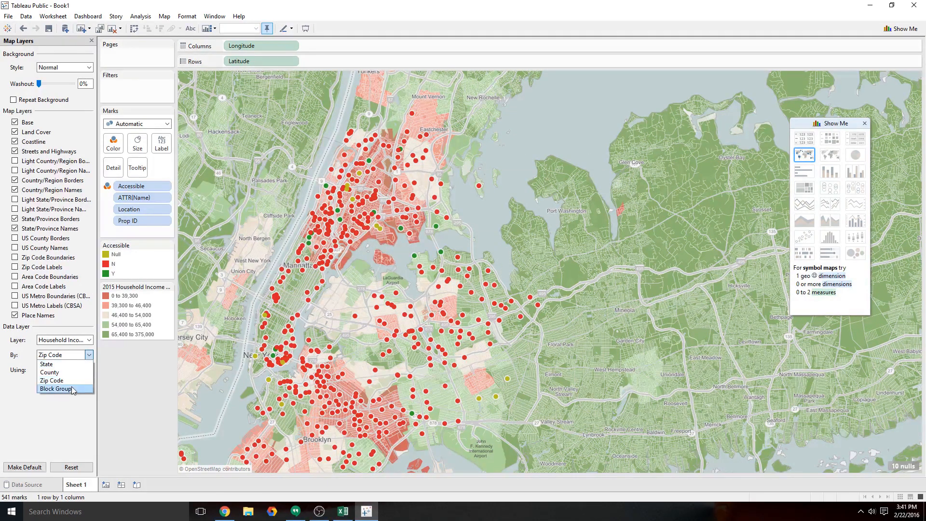
pyautogui.click(73, 389)
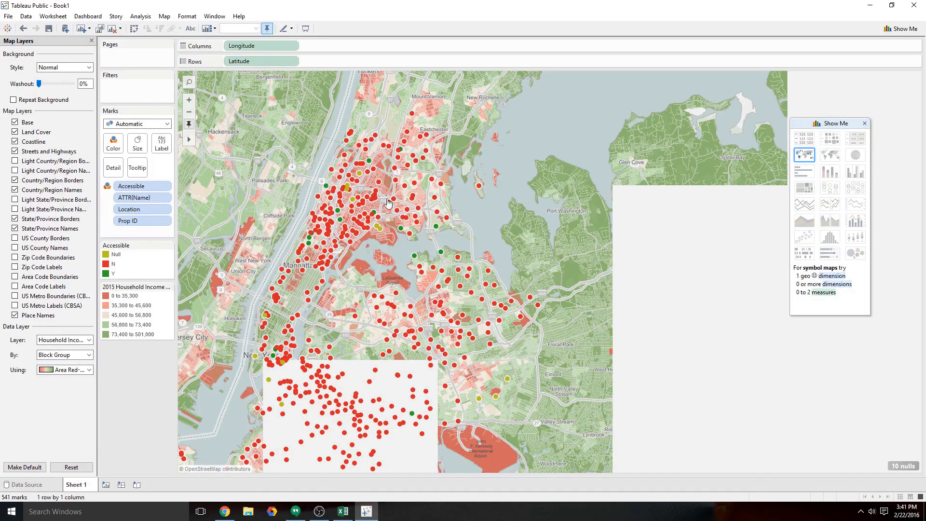
# Examine the Bronx courts against the block-group income shading, including the Matthews-Muliner Playground and The Field of Dreams tooltips
pyautogui.click(189, 99)
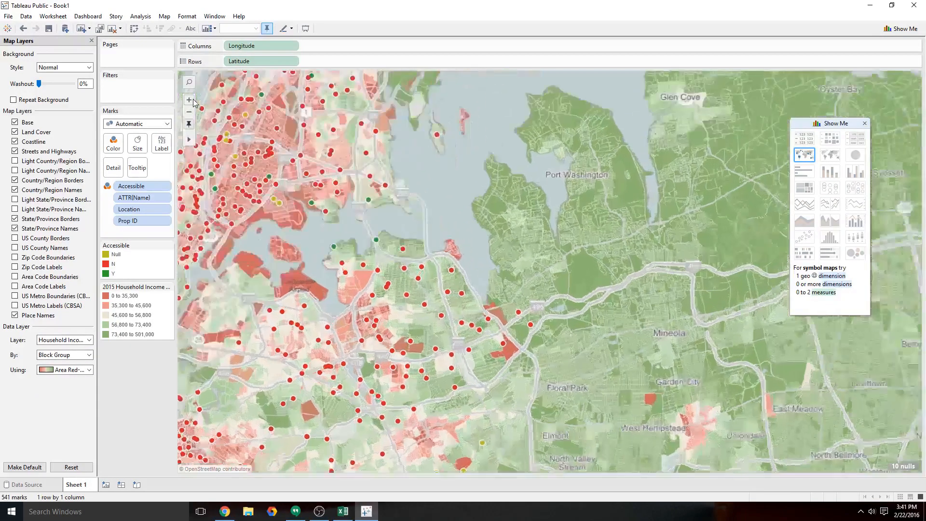
pyautogui.click(189, 100)
pyautogui.moveTo(325, 138); pyautogui.dragTo(468, 212)
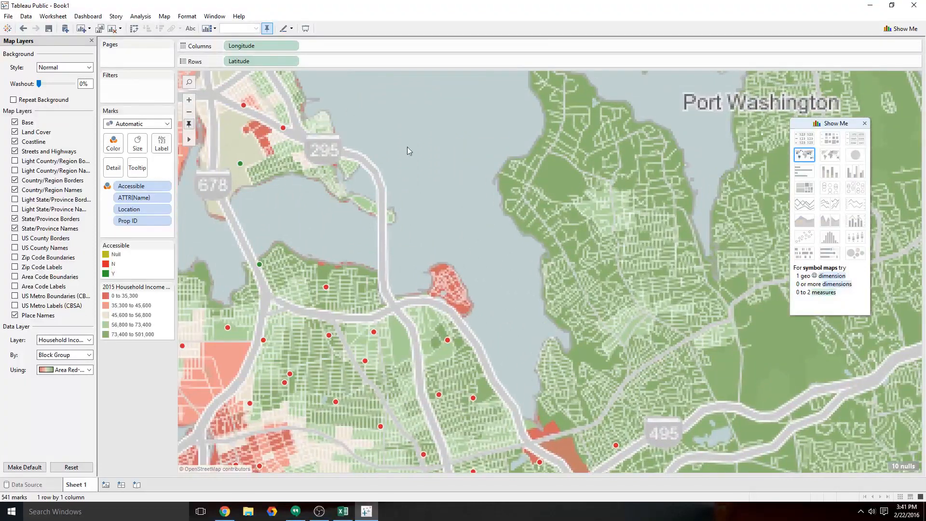
pyautogui.moveTo(401, 140); pyautogui.dragTo(557, 228)
pyautogui.moveTo(365, 155); pyautogui.dragTo(491, 210)
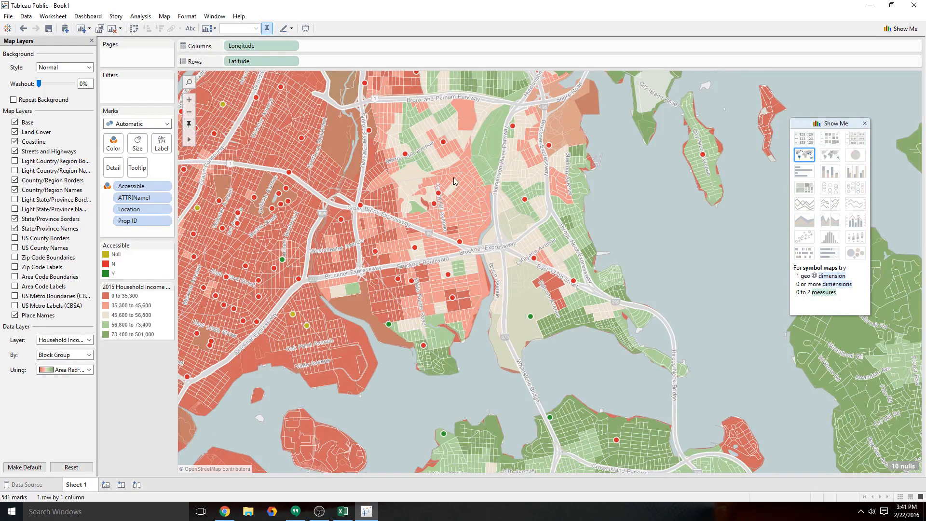
pyautogui.moveTo(449, 182); pyautogui.dragTo(469, 272)
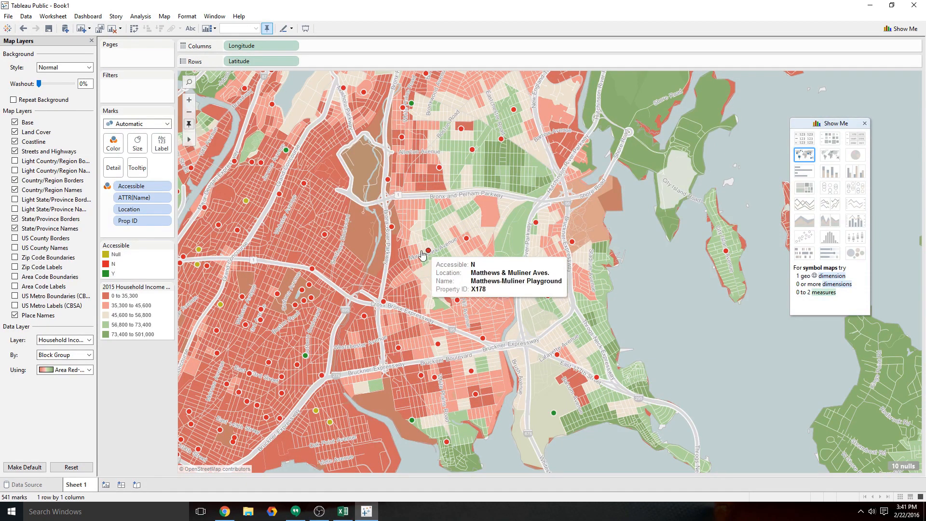
pyautogui.moveTo(416, 286); pyautogui.dragTo(487, 266)
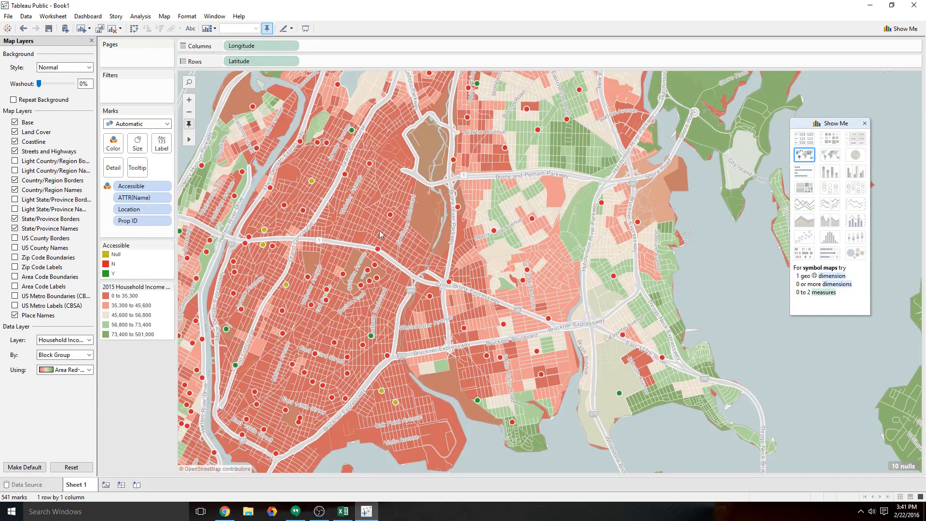
pyautogui.click(189, 112)
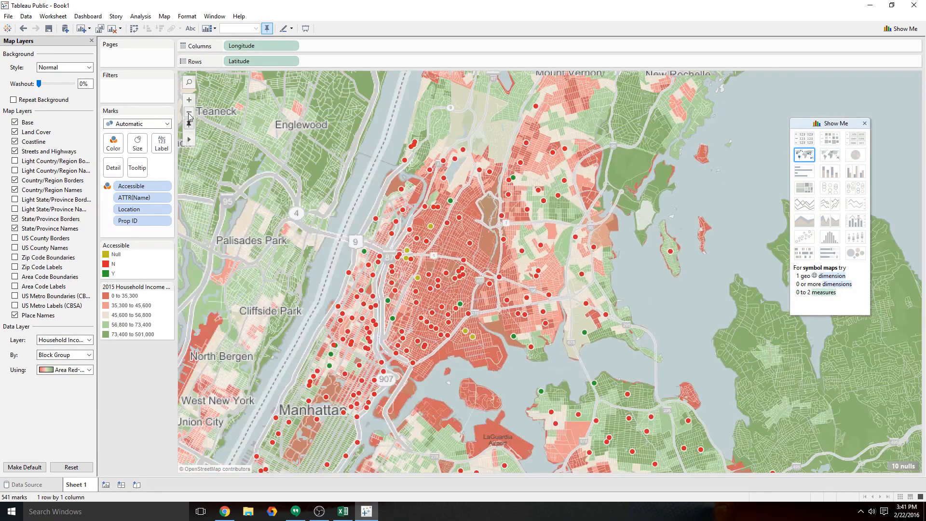
pyautogui.click(189, 112)
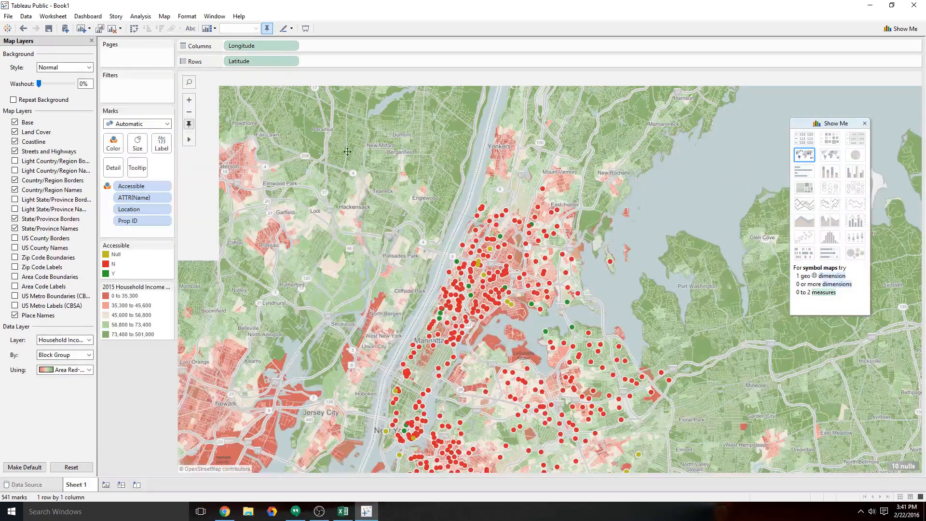
pyautogui.moveTo(348, 152); pyautogui.dragTo(297, 79)
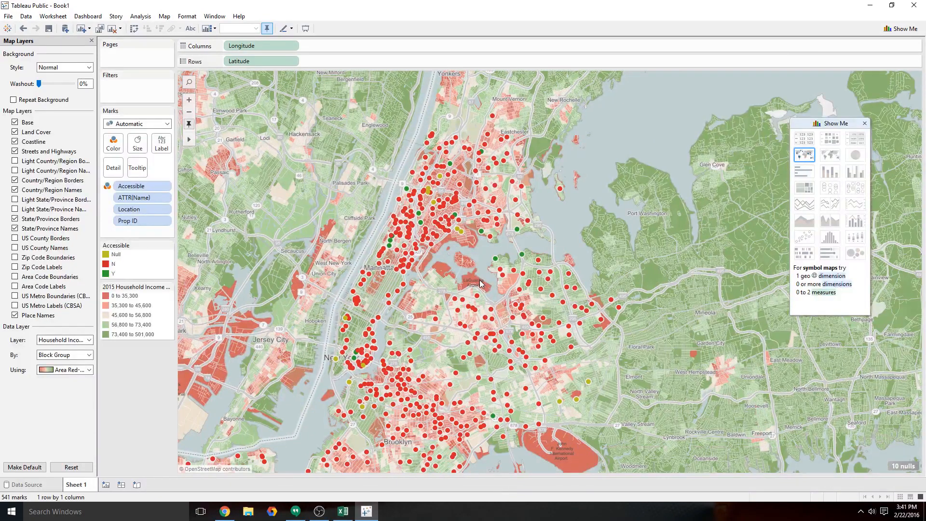
pyautogui.moveTo(458, 220)
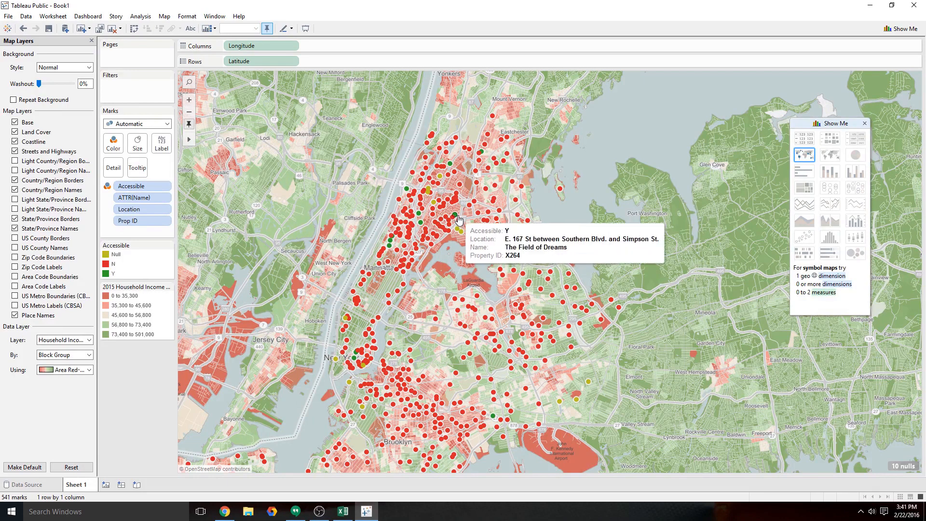
# Try the Grey Sequential palette on the income layer and restore Area Red-Green Diverging
pyautogui.click(88, 369)
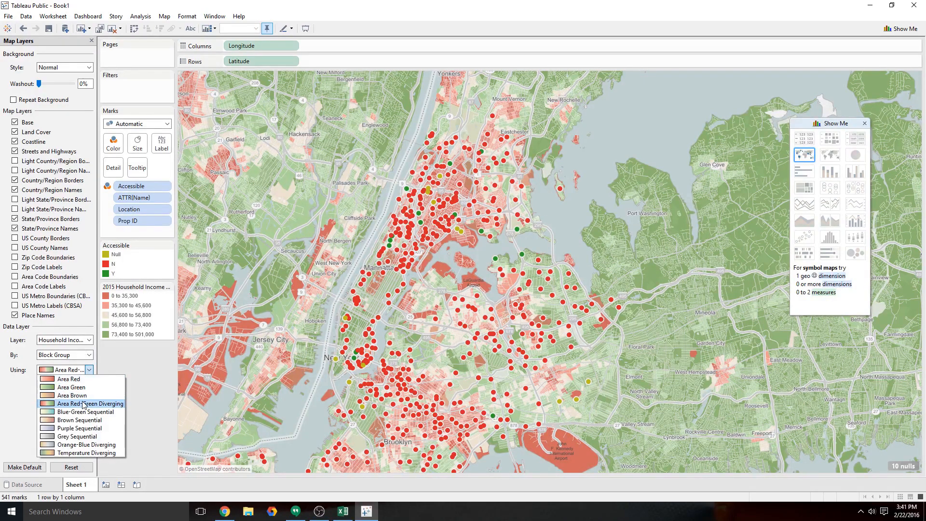
pyautogui.click(86, 437)
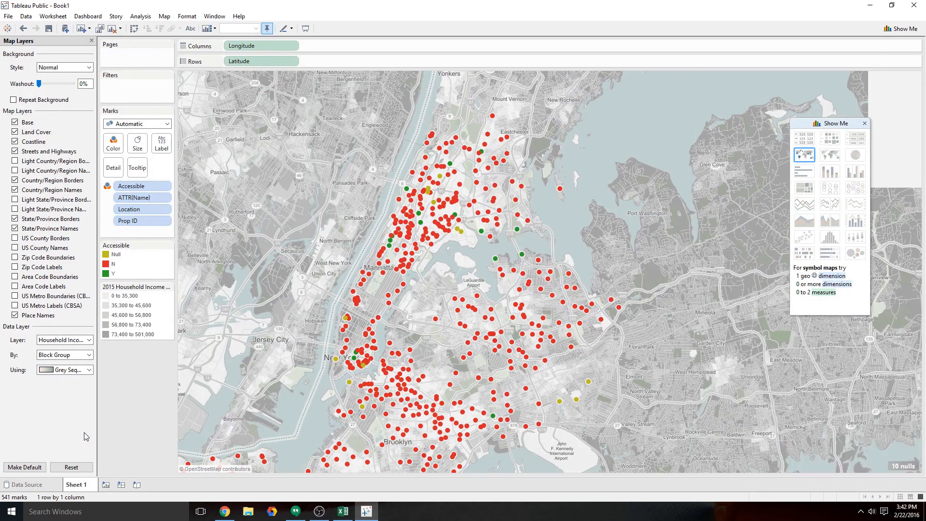
pyautogui.click(89, 369)
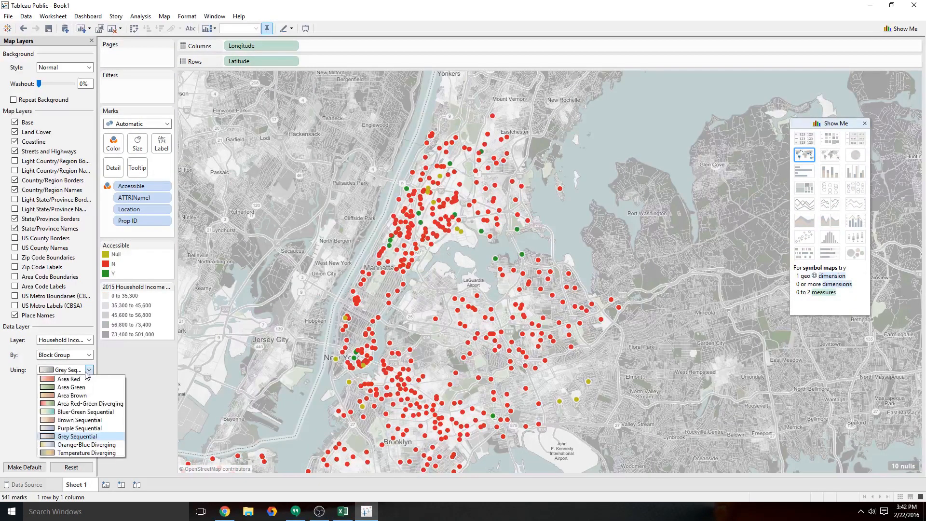
pyautogui.click(95, 406)
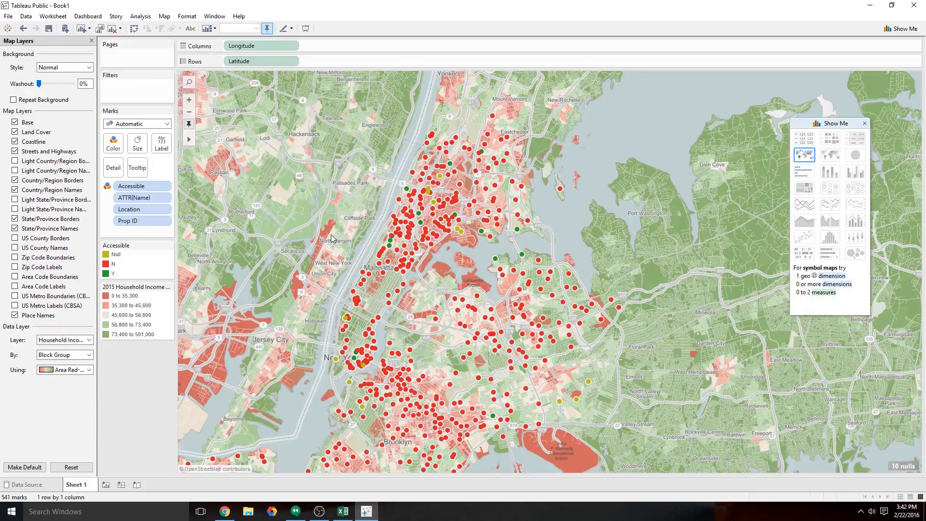
# Examine how the courts relate to block-group income around Manhattan and the South Bronx, including the Morgan Playground tooltip
pyautogui.moveTo(322, 243); pyautogui.dragTo(313, 210)
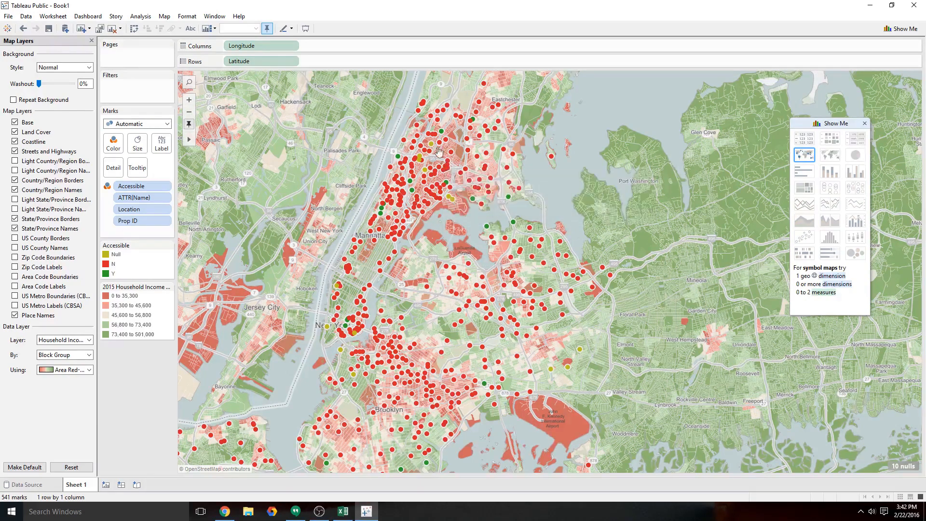
pyautogui.moveTo(461, 176)
pyautogui.moveTo(343, 183); pyautogui.dragTo(345, 129)
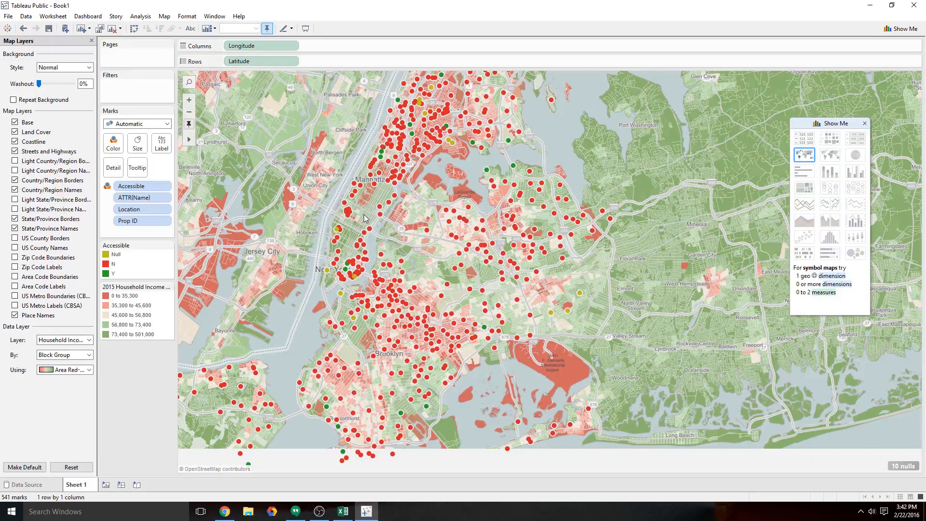
pyautogui.scroll(5, 364, 217)
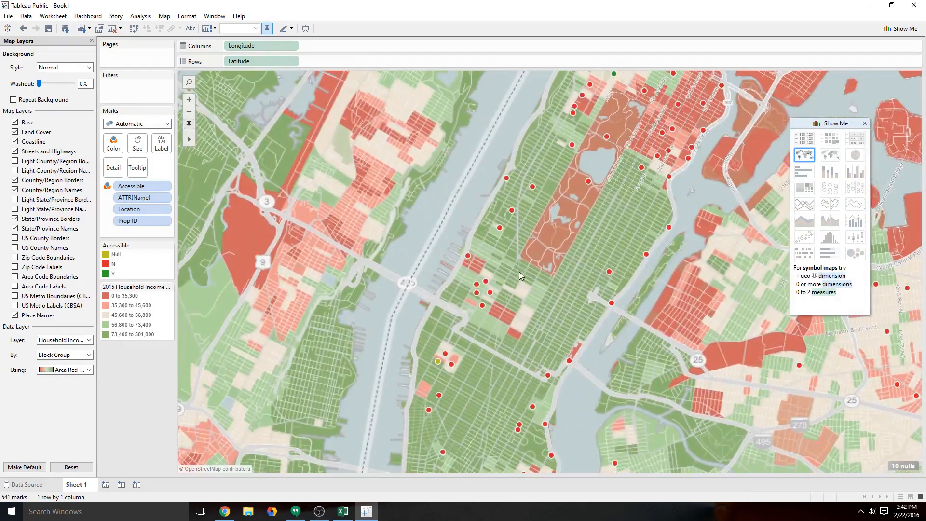
pyautogui.scroll(2, 517, 270)
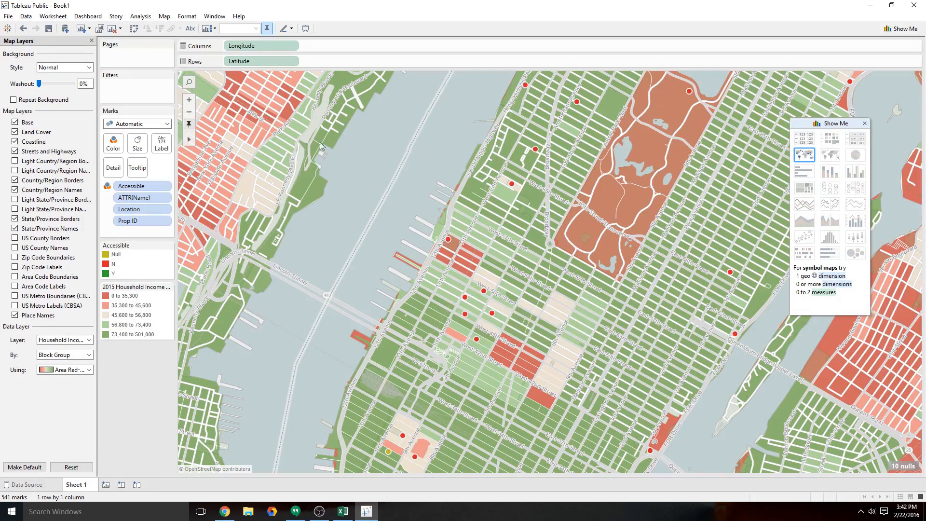
pyautogui.click(188, 112)
pyautogui.click(189, 112)
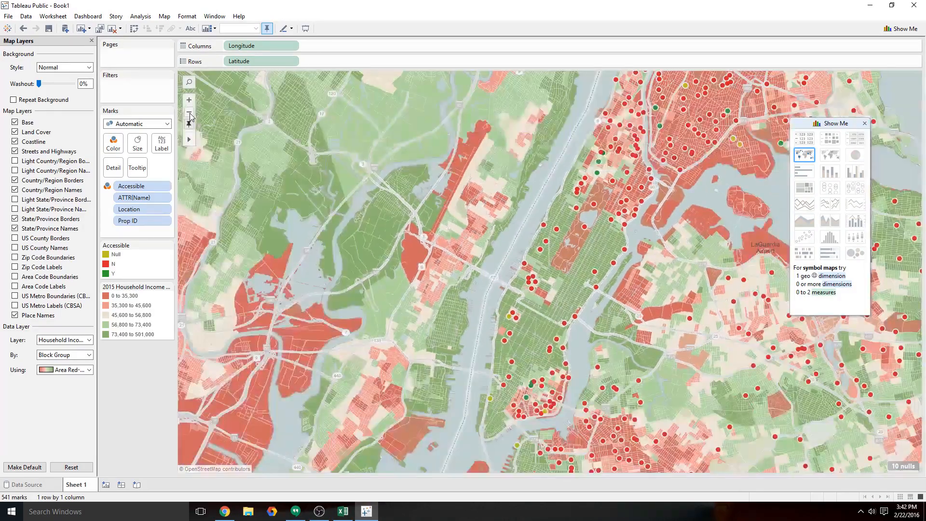
pyautogui.moveTo(610, 228); pyautogui.dragTo(379, 293)
pyautogui.moveTo(467, 167)
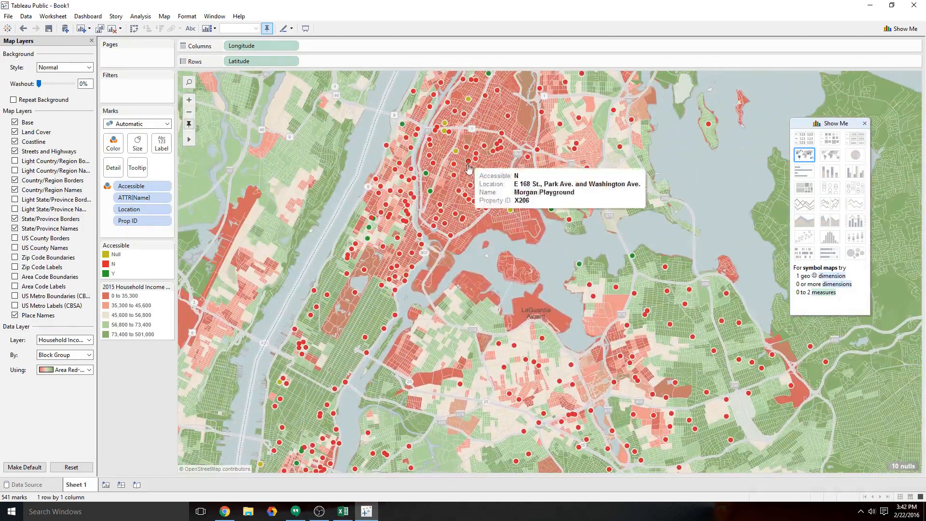
# Compare court locations with block-group income across Queens, Brooklyn and Upper Manhattan, including the Clintonville Playground/JHS 194 and Bowne Park tooltips
pyautogui.moveTo(556, 329); pyautogui.dragTo(474, 215)
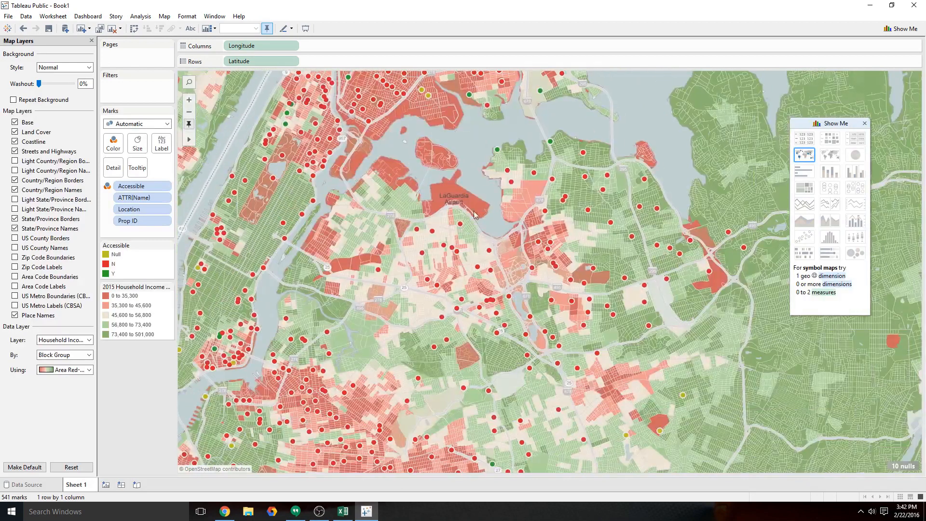
pyautogui.moveTo(585, 180)
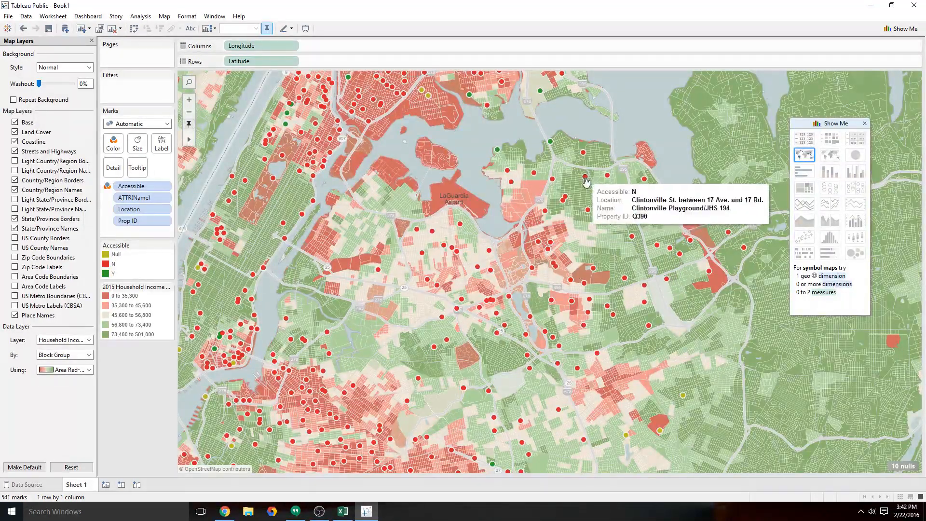
pyautogui.moveTo(566, 207)
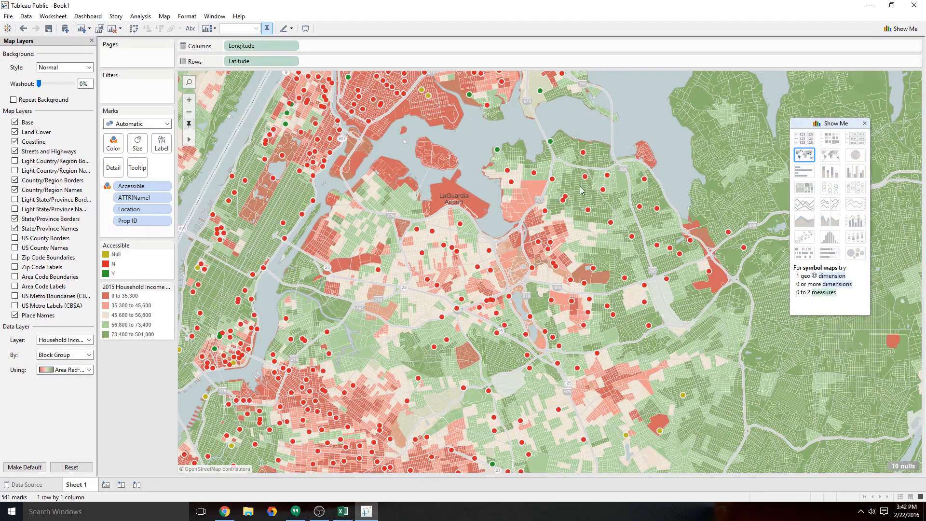
pyautogui.moveTo(550, 152)
pyautogui.moveTo(628, 237)
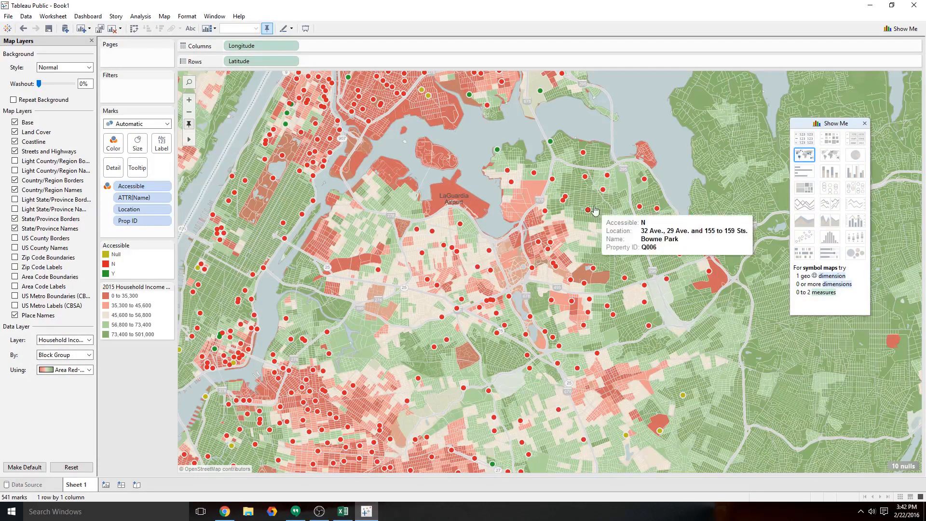
pyautogui.moveTo(566, 208); pyautogui.dragTo(597, 198)
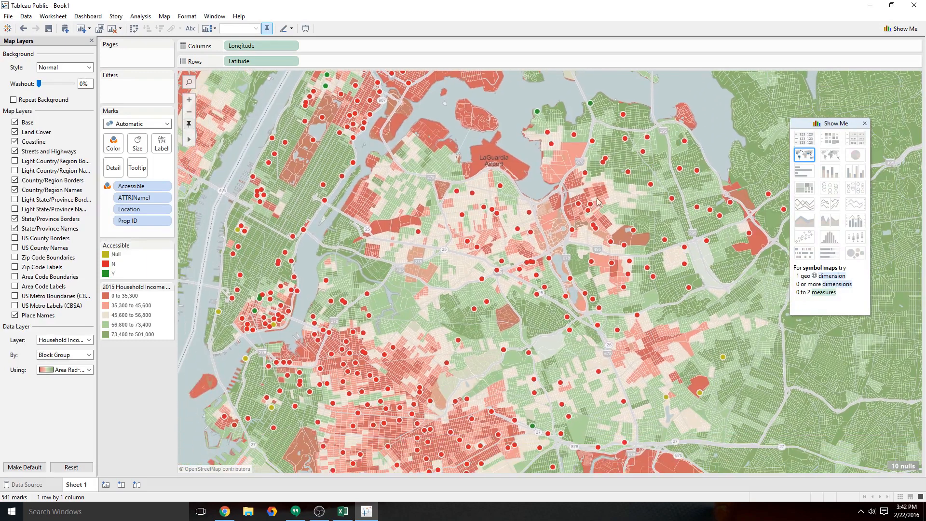
pyautogui.moveTo(473, 256); pyautogui.dragTo(537, 108)
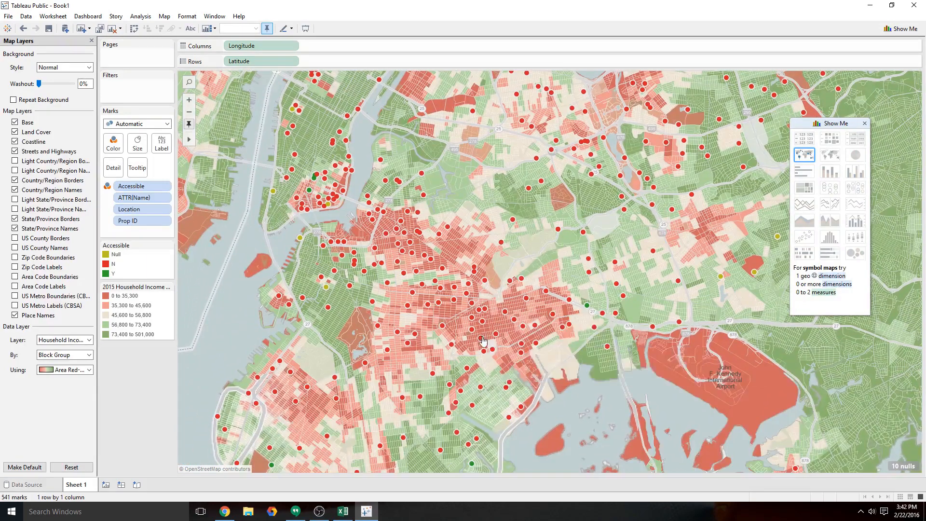
pyautogui.moveTo(455, 327); pyautogui.dragTo(495, 202)
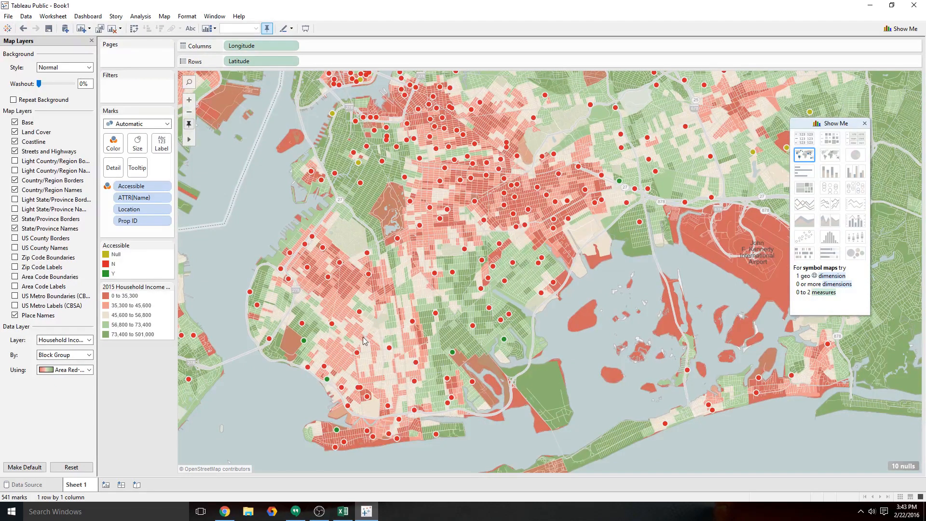
pyautogui.moveTo(545, 124); pyautogui.dragTo(489, 236)
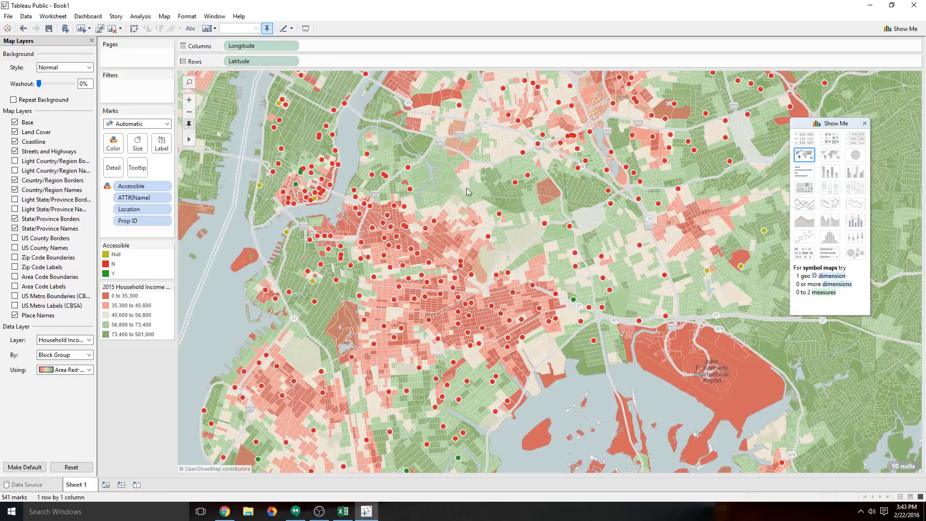
pyautogui.click(189, 112)
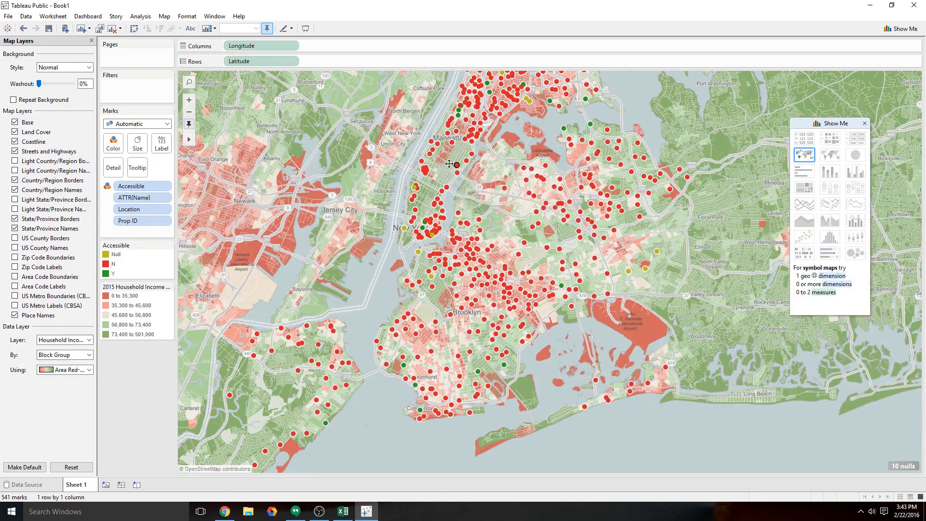
pyautogui.moveTo(451, 164); pyautogui.dragTo(342, 287)
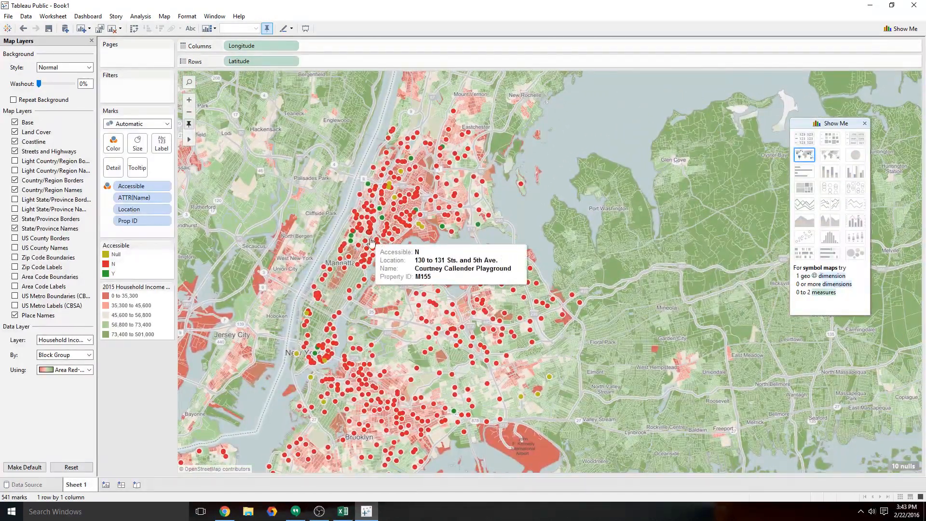
# Review the available demographic data layers, from US Population to US Housing, without choosing a different one
pyautogui.click(89, 340)
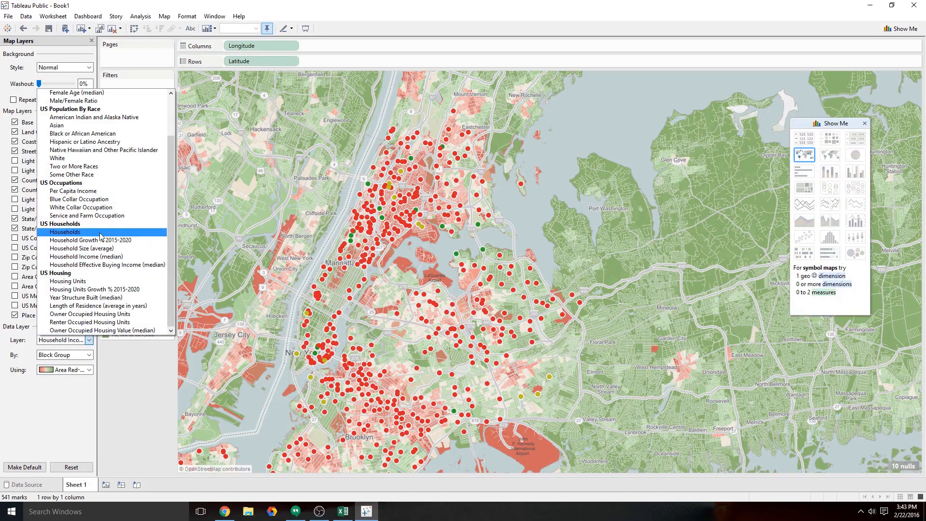
pyautogui.scroll(2, 109, 261)
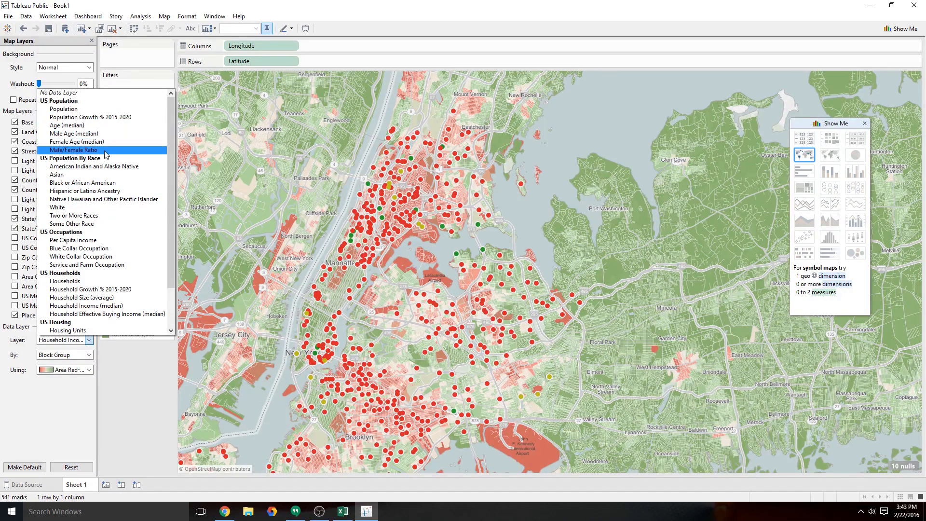
pyautogui.scroll(-2, 109, 172)
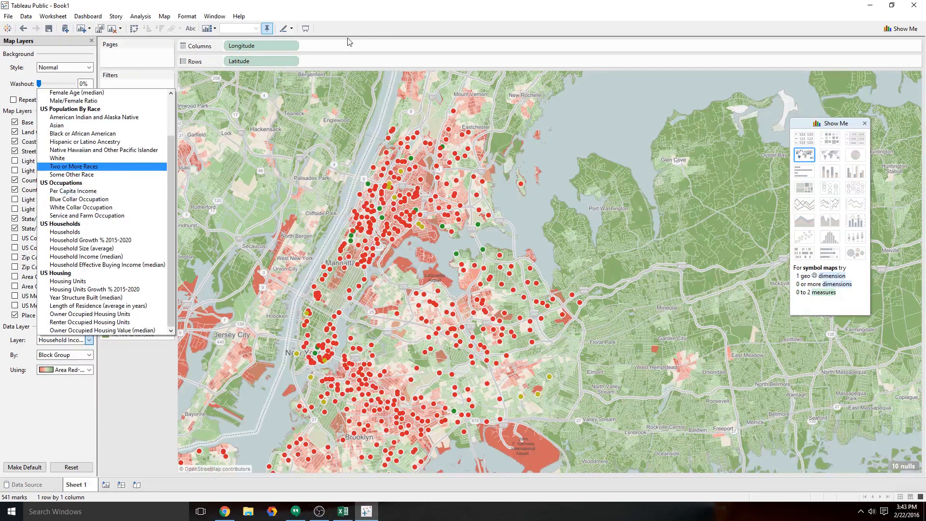
pyautogui.click(375, 14)
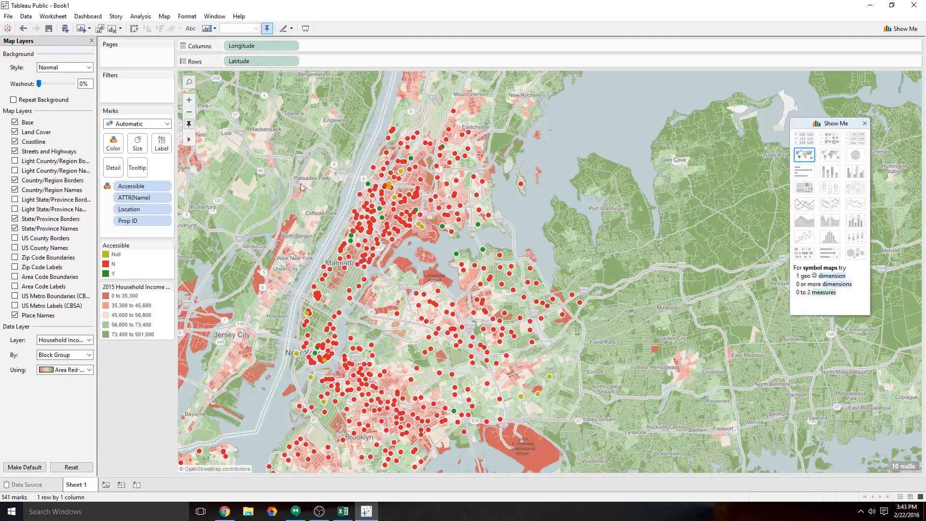
# Examine the courts against block-group income from Manhattan to Queens and Brooklyn, including the Robert Moses Playground and College Point Park tooltips
pyautogui.moveTo(364, 184)
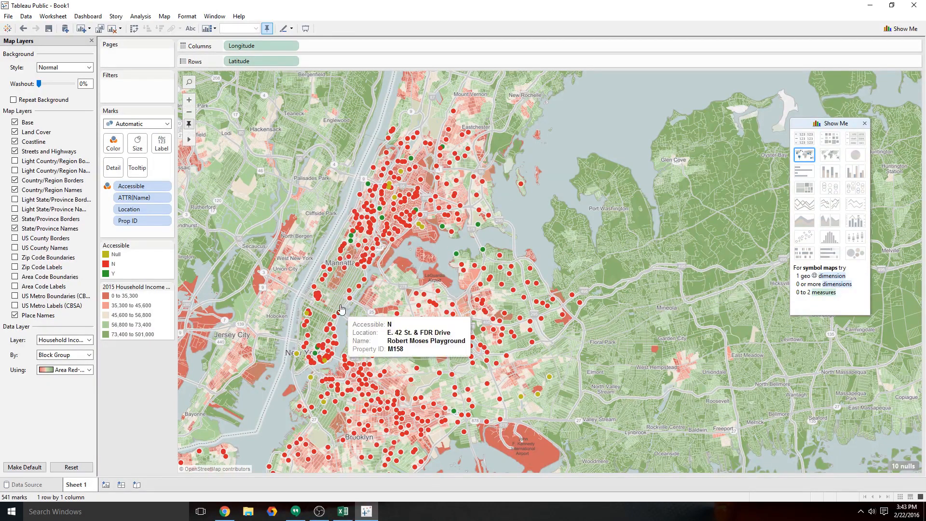
pyautogui.moveTo(553, 327)
pyautogui.moveTo(455, 271)
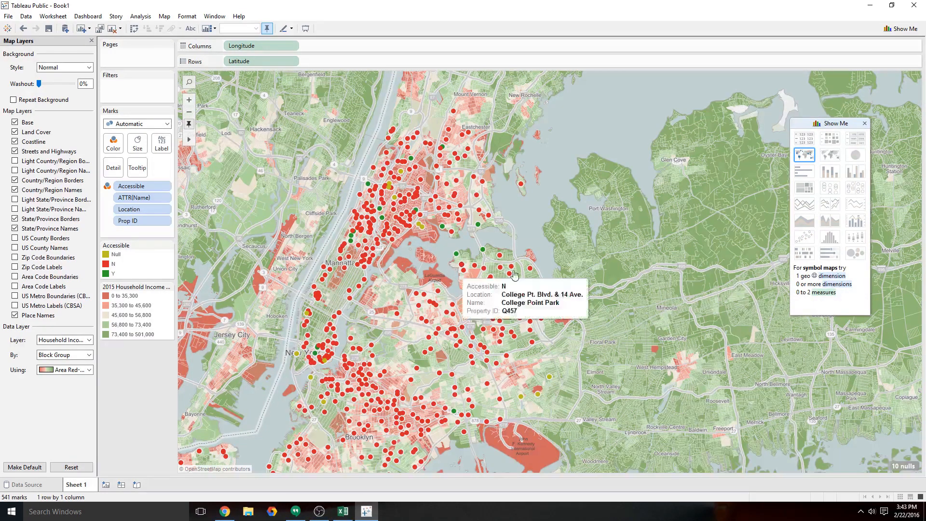
pyautogui.moveTo(451, 266); pyautogui.dragTo(654, 185)
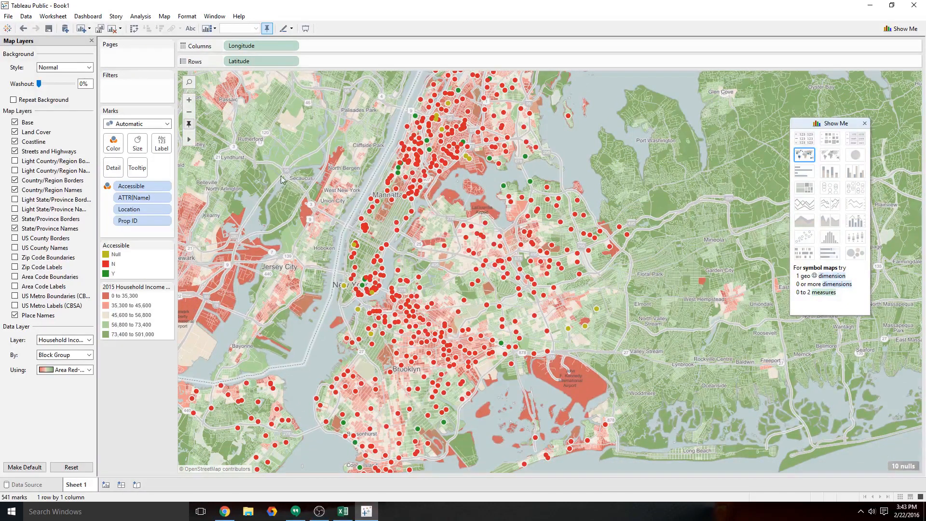
# Save the workbook to Tableau Public as "Basketball Courts Per Household Median Income", signing in with the account password
pyautogui.click(8, 16)
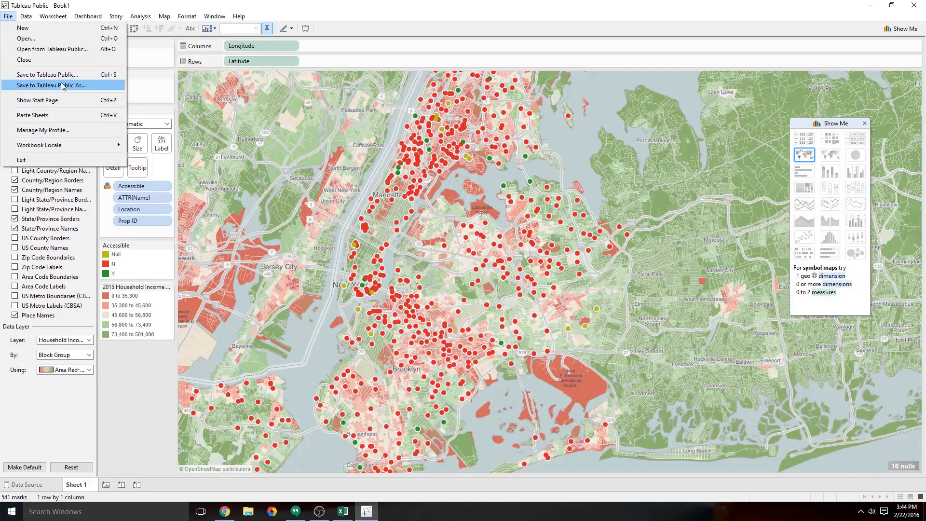
pyautogui.click(36, 89)
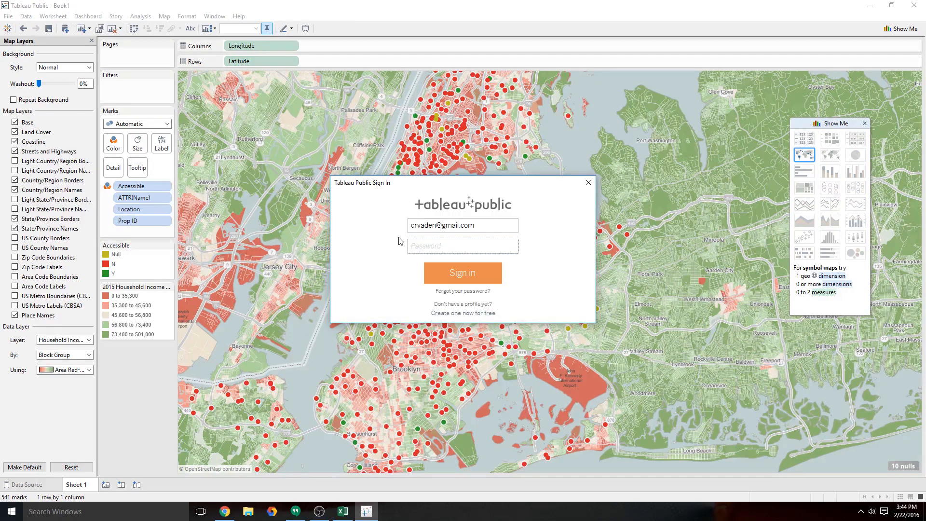
pyautogui.write('••')
pyautogui.click(475, 274)
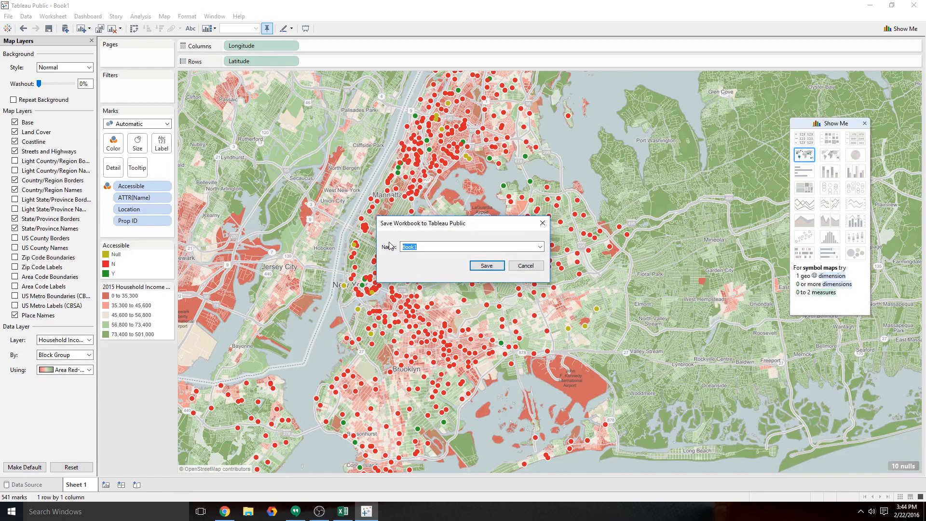
pyautogui.write('B')
pyautogui.click(487, 265)
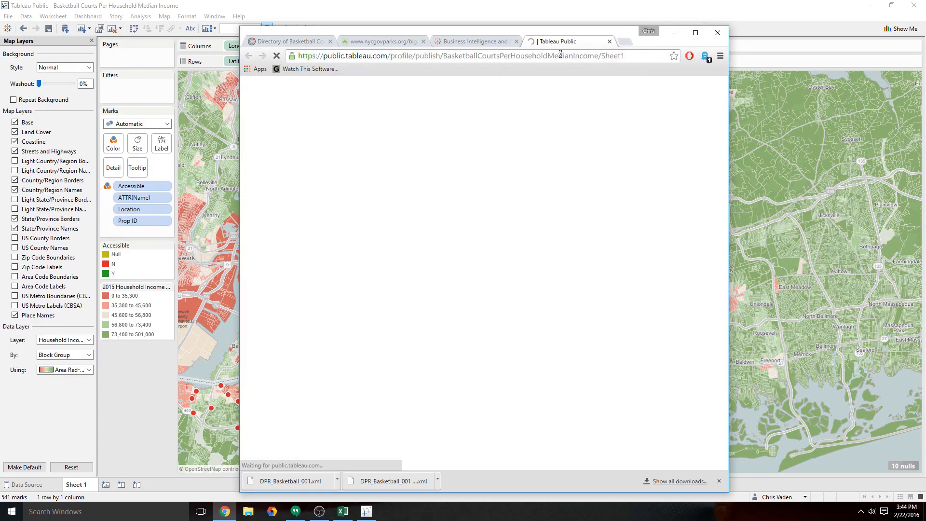
# Maximize the browser window and inspect the published court map, including the Morningside Park tooltip and the surrounding income shading
pyautogui.click(695, 32)
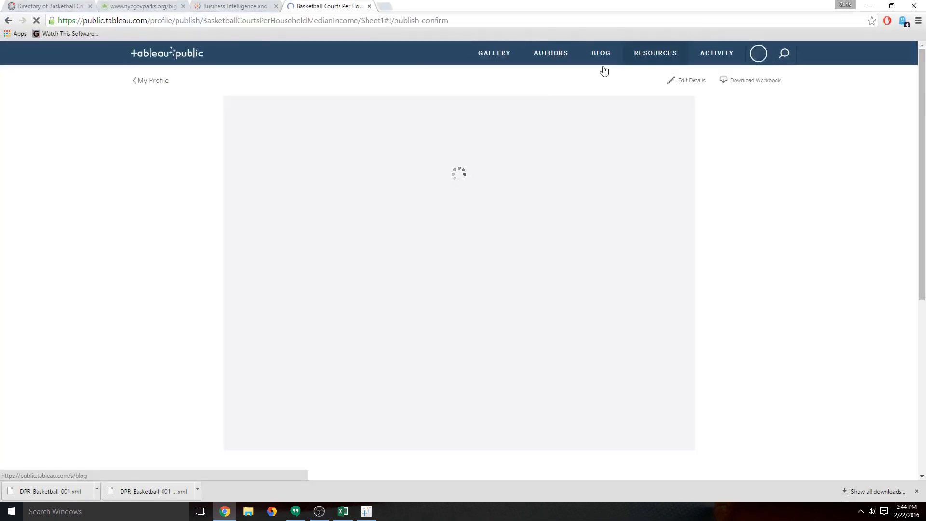
pyautogui.click(720, 89)
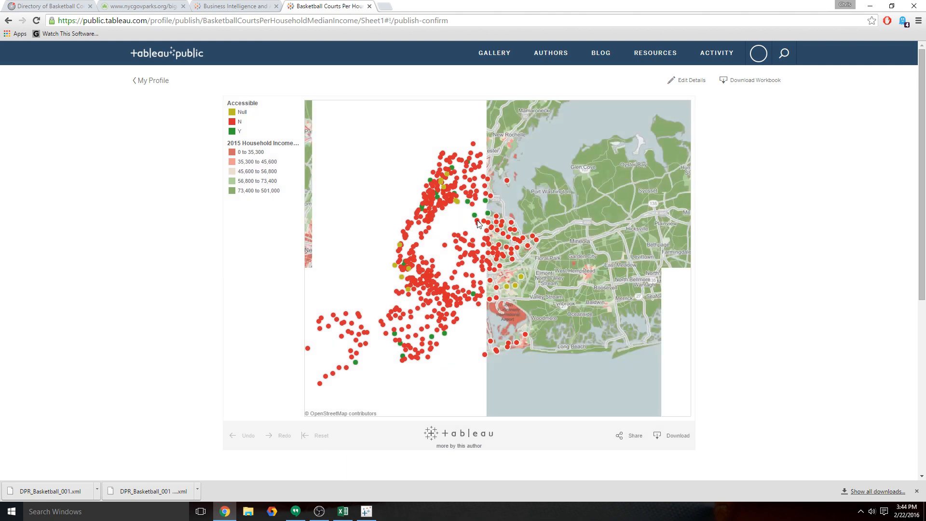
pyautogui.moveTo(545, 233); pyautogui.dragTo(568, 205)
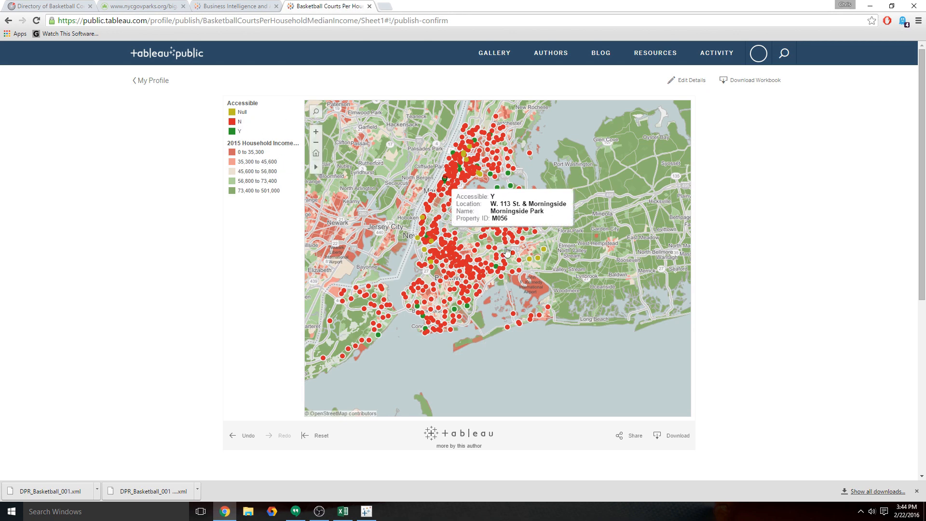
pyautogui.moveTo(583, 234); pyautogui.dragTo(560, 246)
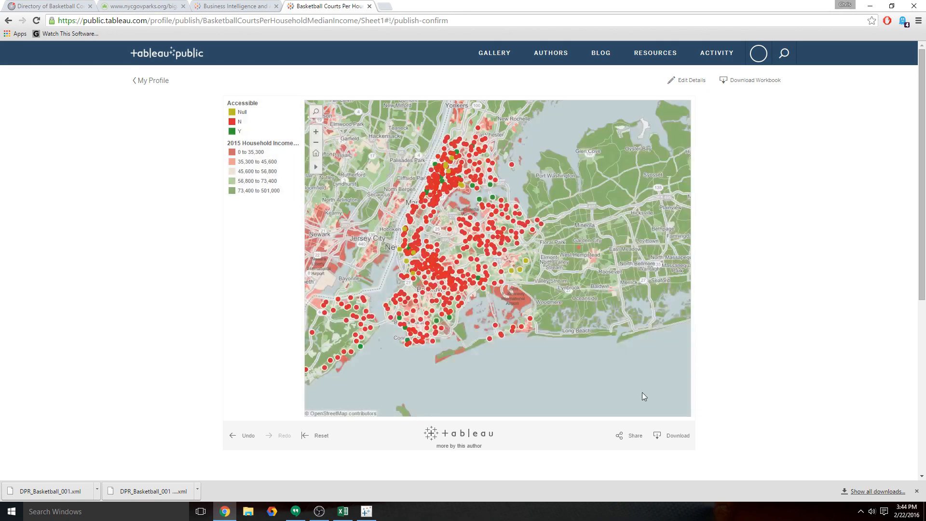